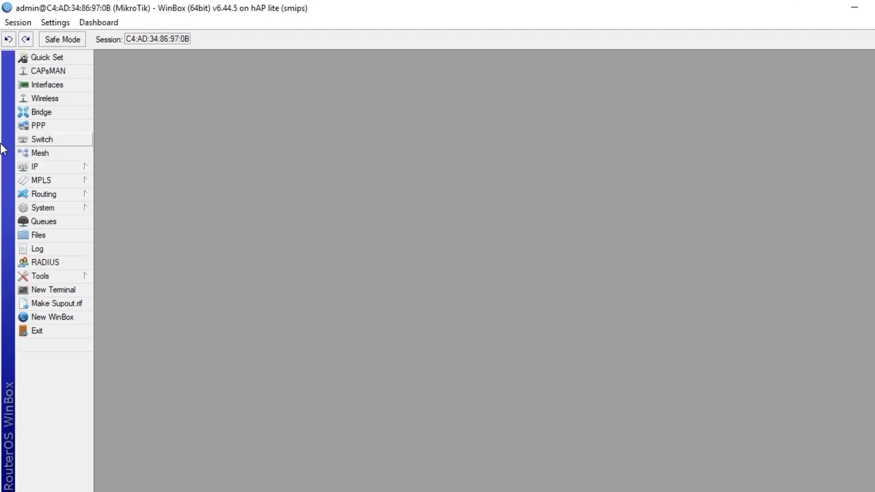
Reset the router configuration with No Default Configuration and Do Not Backup ticked
left_click(82, 207)
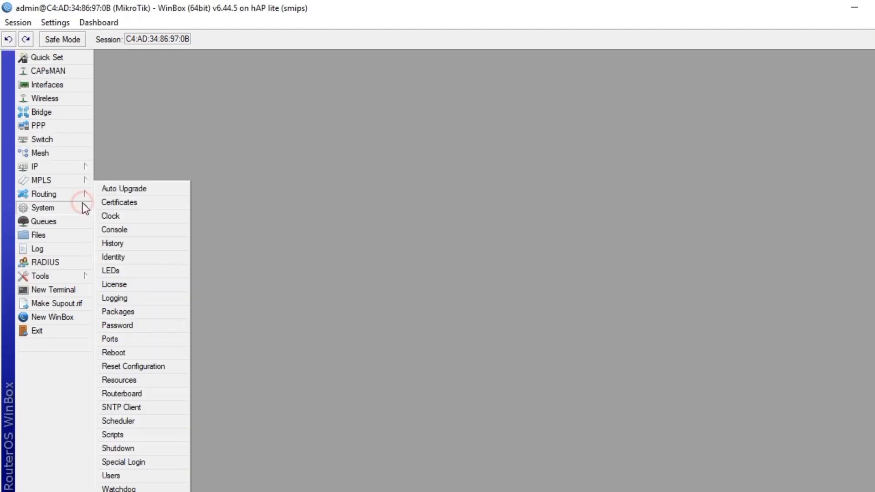
left_click(150, 365)
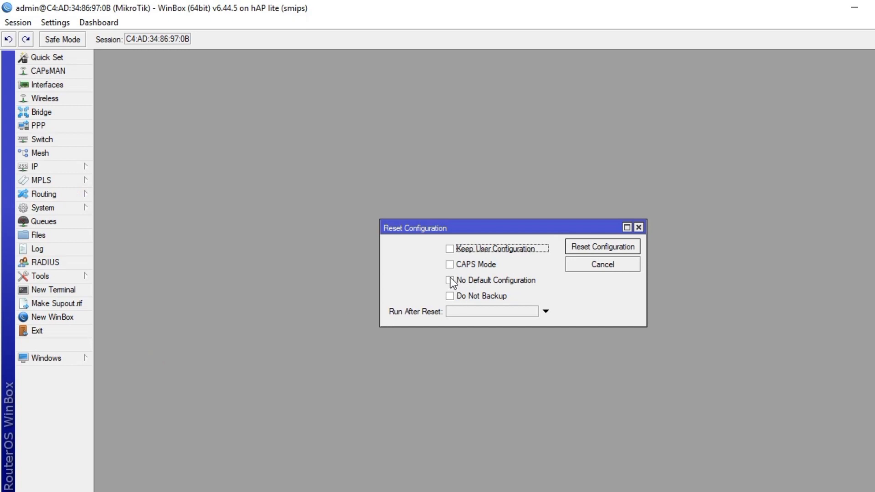
left_click(450, 280)
left_click(450, 296)
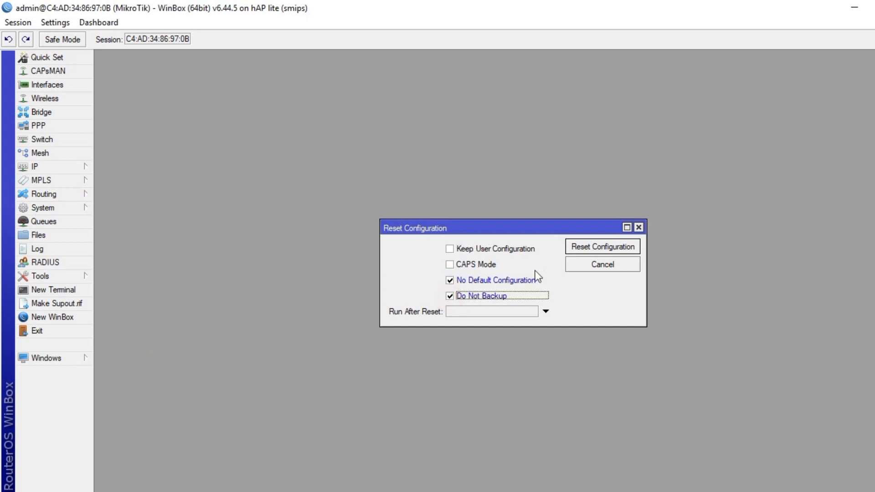
left_click(586, 247)
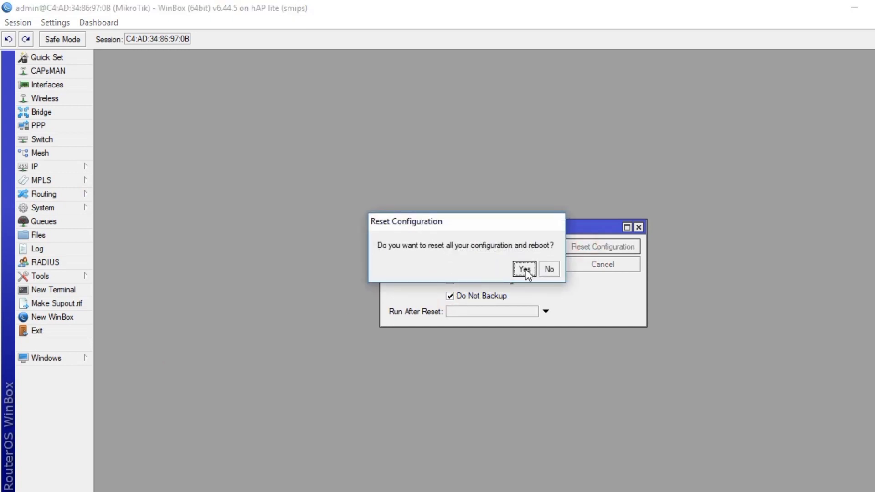
left_click(525, 271)
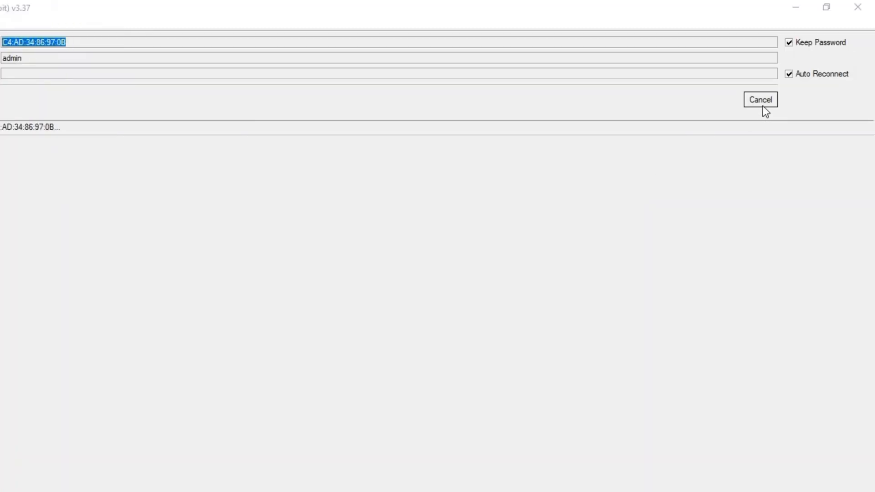
Reconnect WinBox to the router after it reboots
left_click(763, 108)
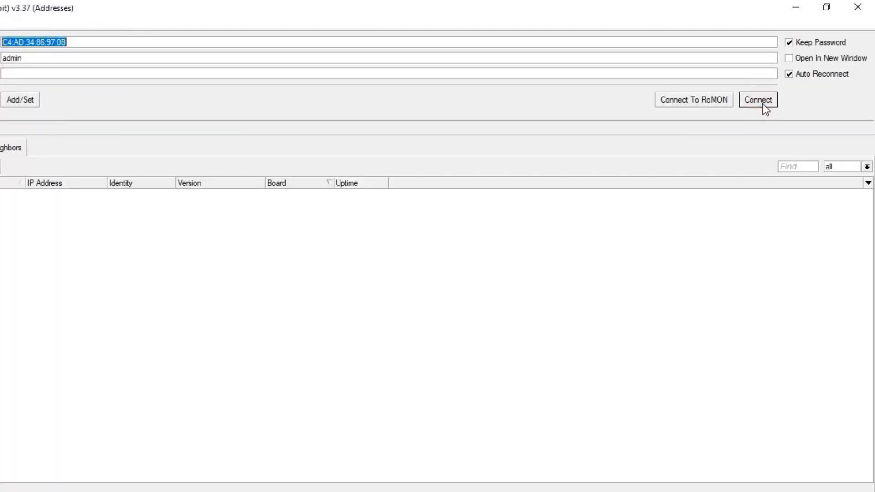
left_click(762, 104)
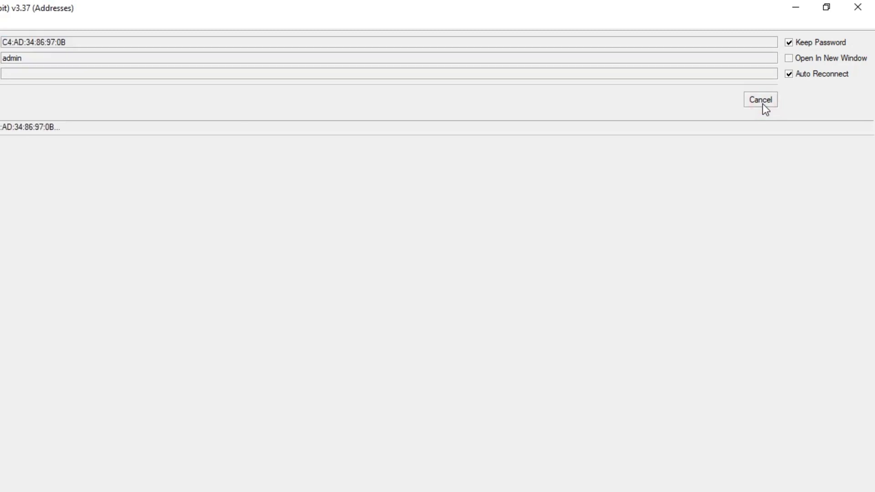
left_click(77, 209)
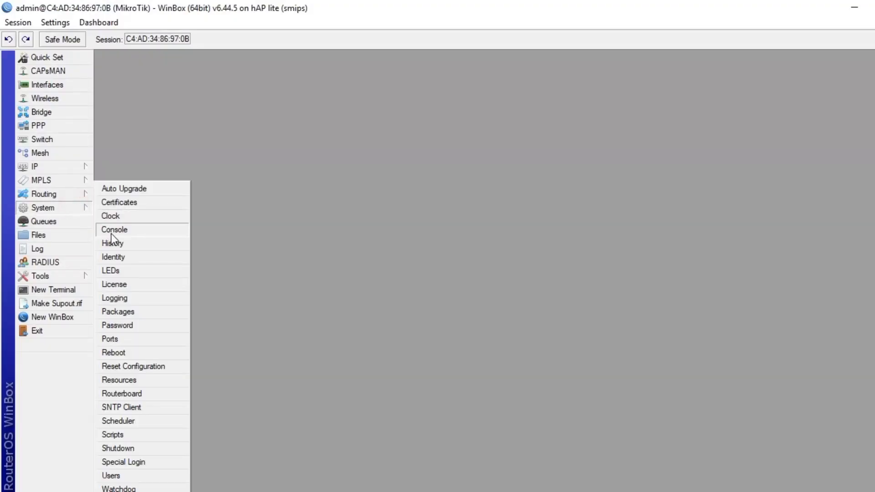
Change the router identity to 'Wifi router', apply it, and bring the Word sheet forward
left_click(121, 255)
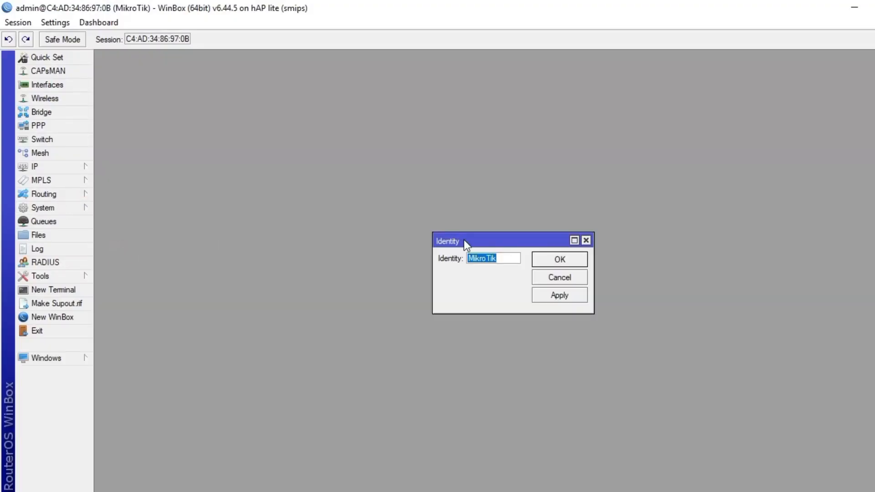
left_click(502, 259)
left_click(250, 479)
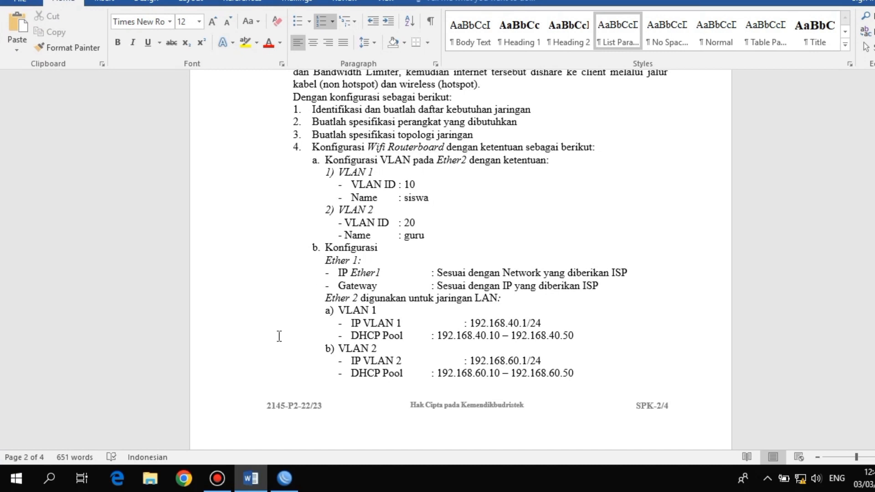
left_click(284, 478)
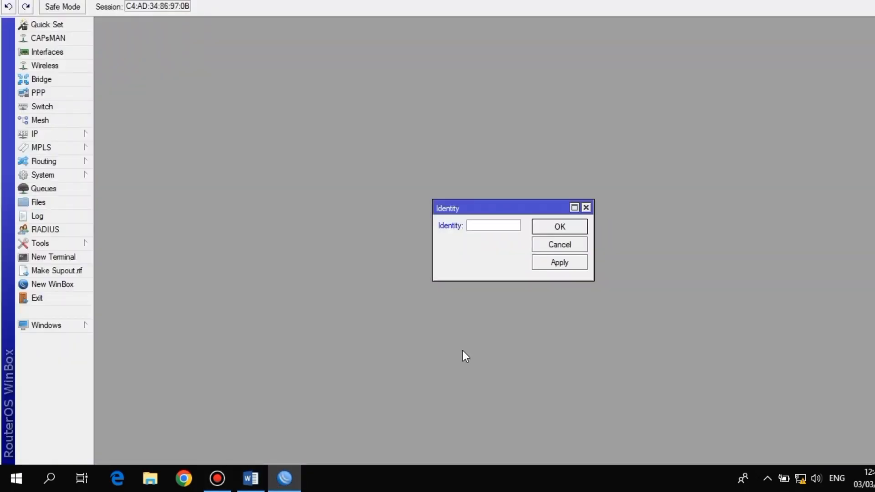
type("WIFI")
key("BackSpace")
key("BackSpace")
key("BackSpace")
type("ifi router")
left_click(578, 264)
left_click(565, 230)
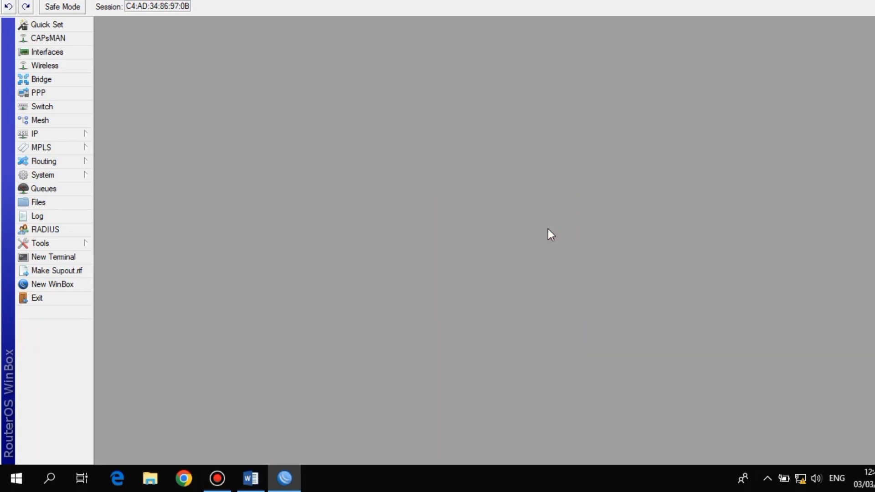
left_click(250, 479)
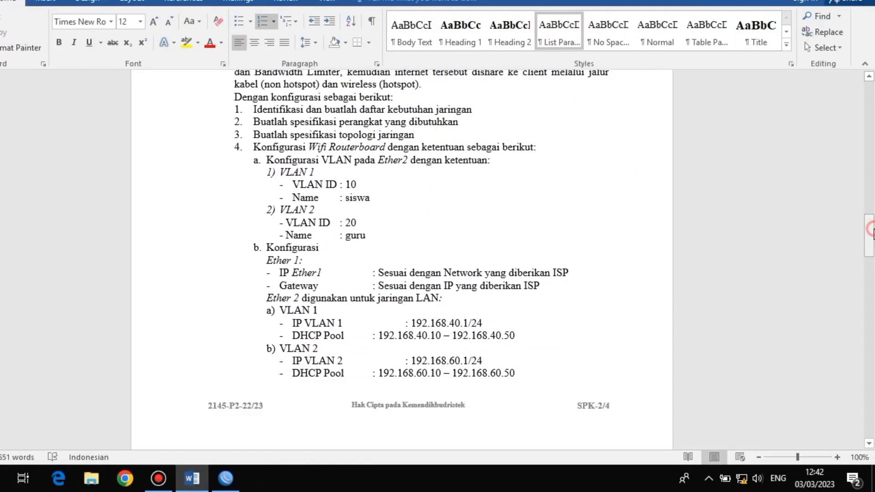
Scroll the Word task sheet down to the configuration requirements
left_click_drag(871, 230, 873, 373)
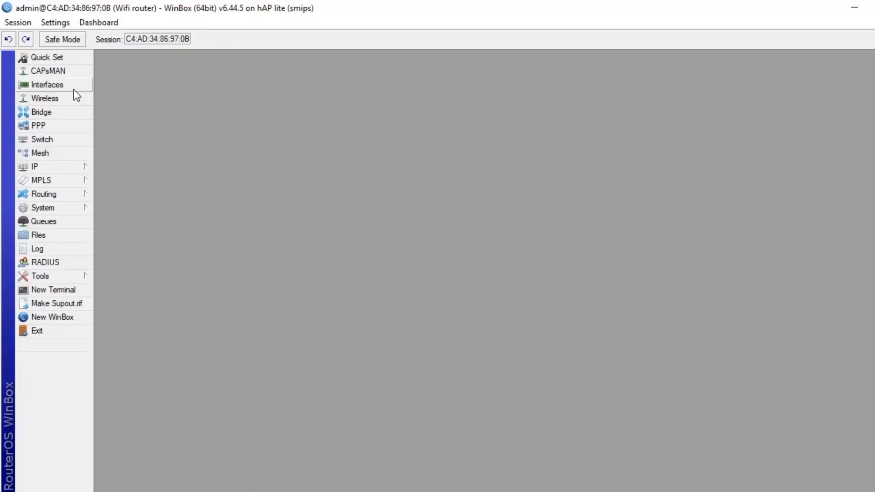
Rename interface ether1 to ether1-internet
left_click(73, 89)
double_click(139, 215)
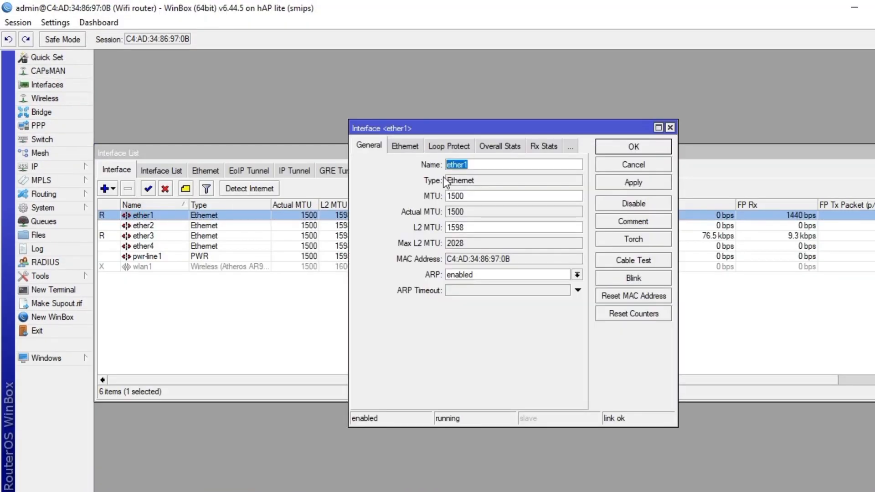
left_click(475, 164)
type("-inter")
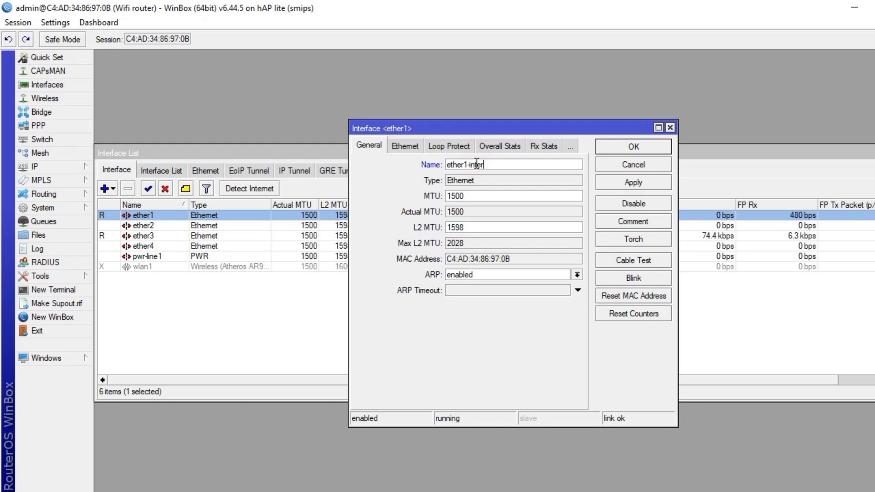
type("net")
left_click(607, 185)
left_click(629, 146)
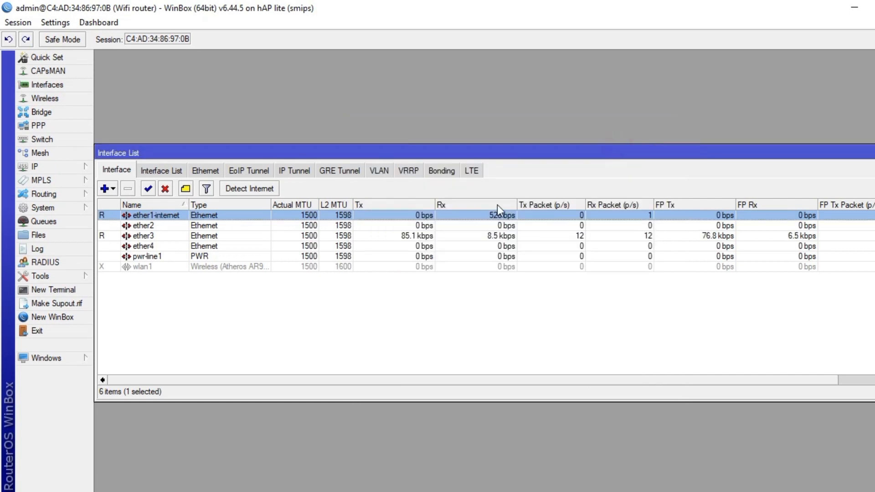
Enable wlan1 and rename it wlan1-wireless
left_click(295, 266)
left_click(148, 188)
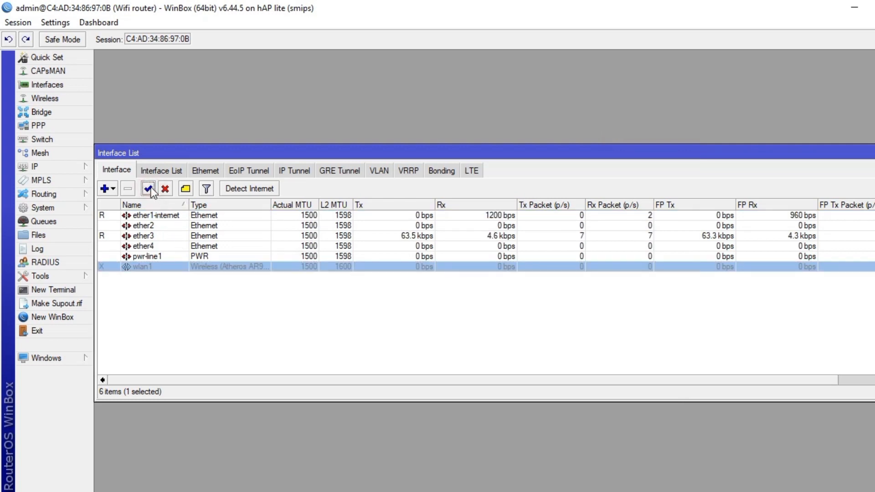
double_click(175, 268)
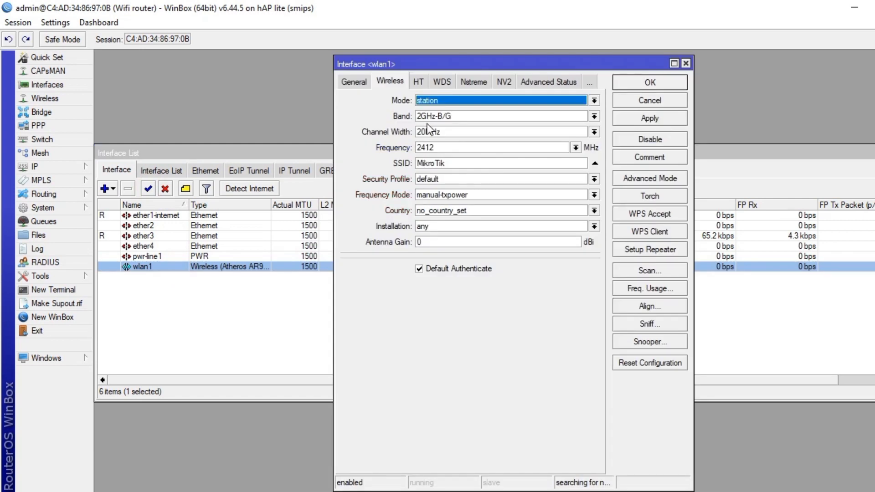
left_click(354, 81)
left_click(424, 101)
type("-")
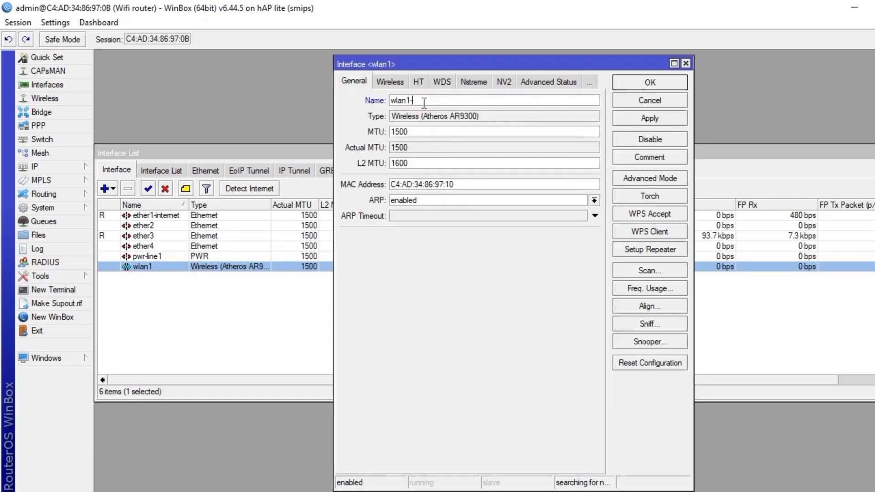
type("wireless")
left_click(636, 119)
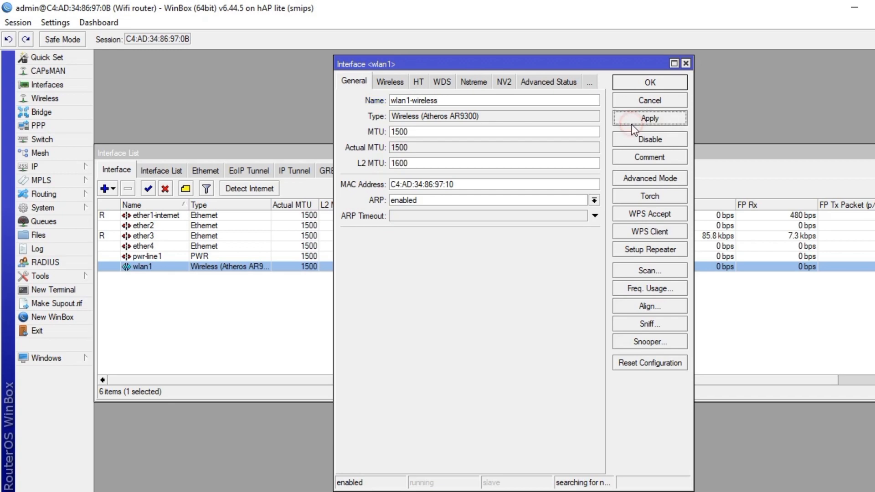
left_click(632, 87)
left_click(412, 281)
Check the VLAN 1 and VLAN 2 requirements in the Word task sheet
left_click(252, 480)
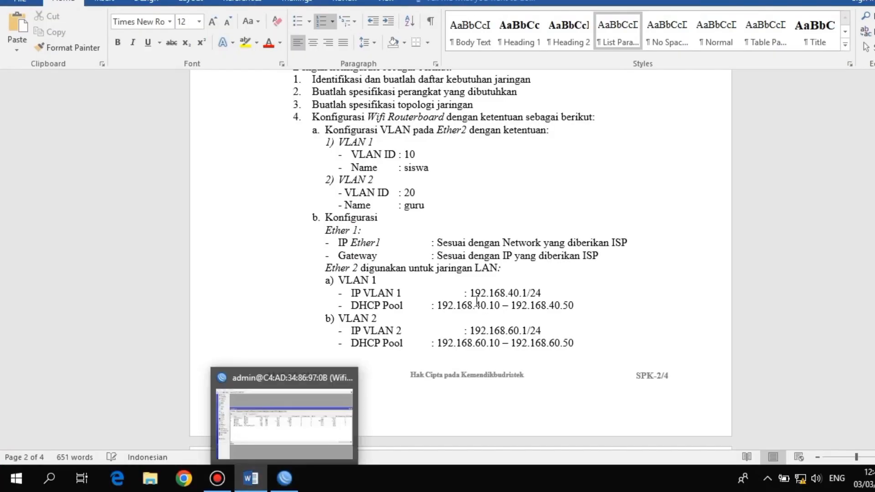
left_click_drag(352, 154, 447, 202)
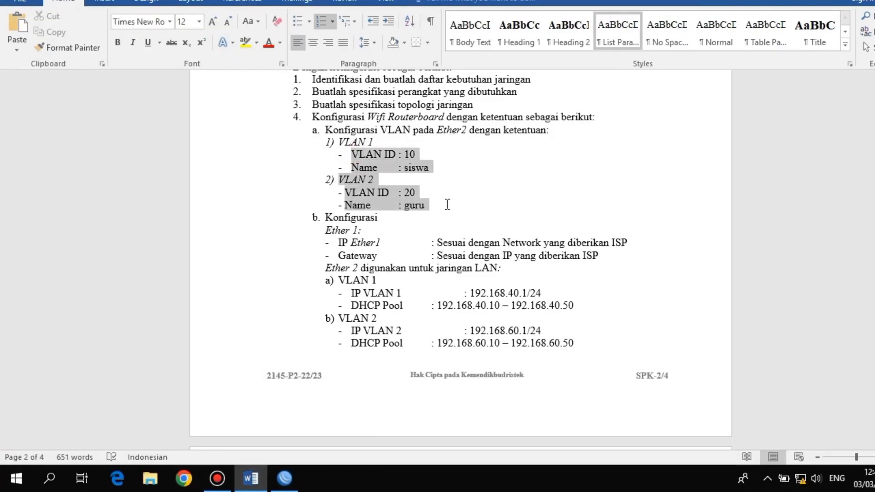
left_click(276, 487)
Create VLAN interface vlan1-siswa with VLAN ID 10 on ether2
left_click(108, 157)
left_click(122, 119)
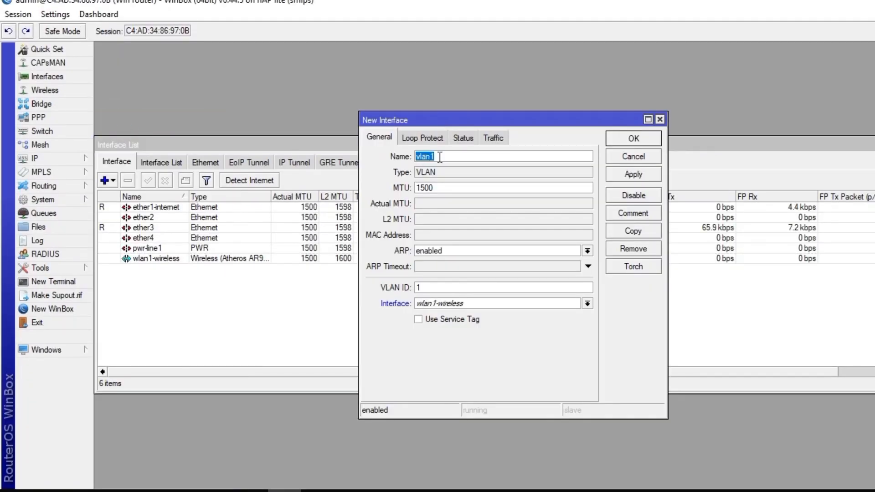
left_click(440, 157)
type("-siswa")
left_click(424, 288)
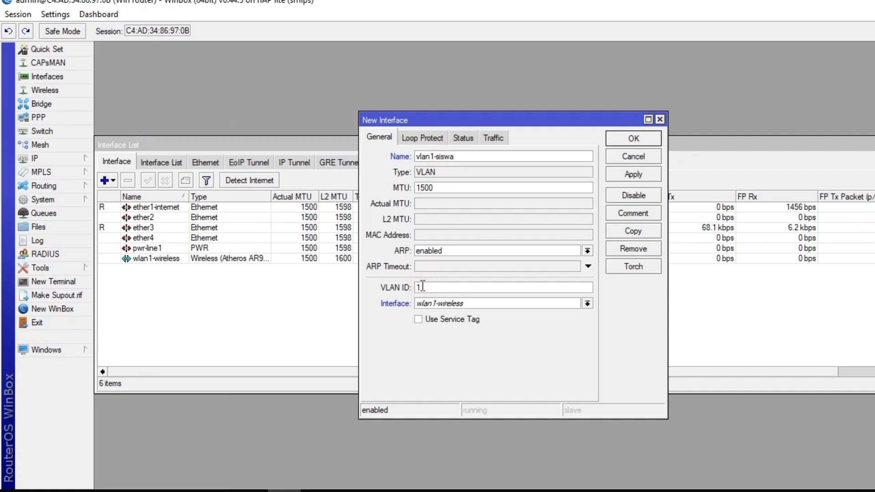
type("0")
left_click(430, 304)
left_click(429, 324)
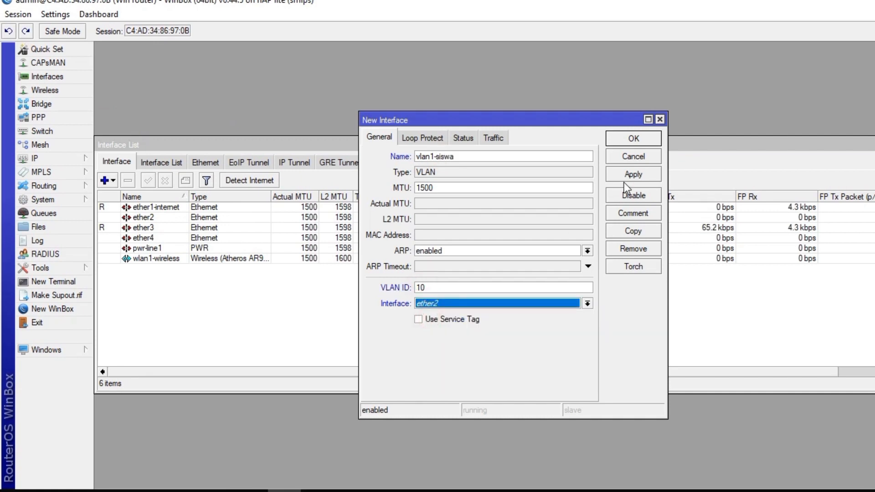
left_click(626, 178)
left_click(629, 137)
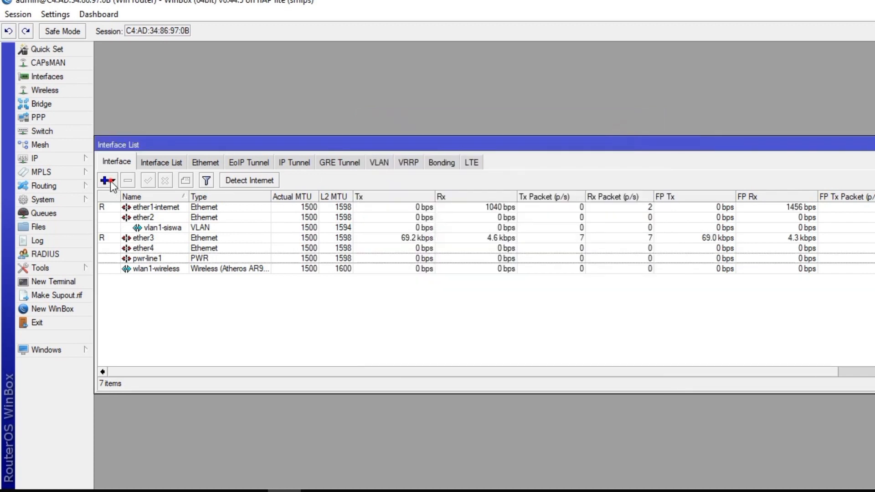
Create VLAN interface vlan2-guru with VLAN ID 20 on ether2, then return to Word
left_click(105, 181)
left_click(130, 119)
left_click(440, 156)
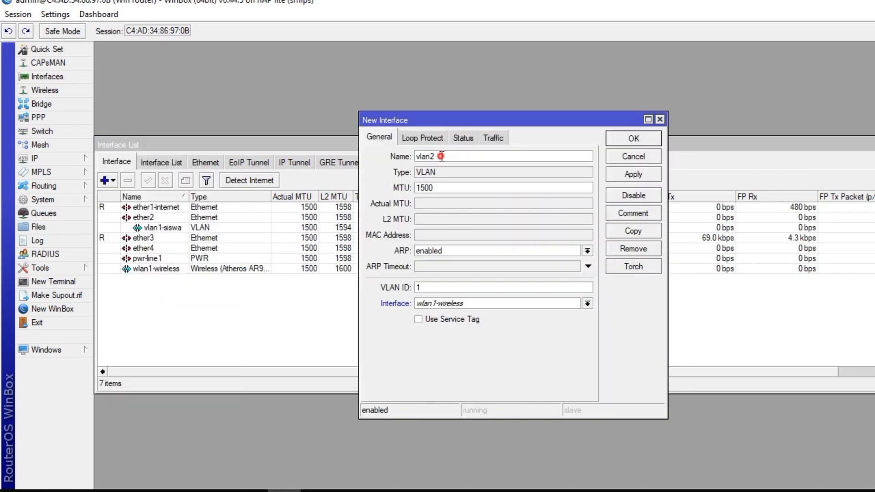
type("-guru")
double_click(431, 288)
key("BackSpace")
type("20")
left_click(433, 304)
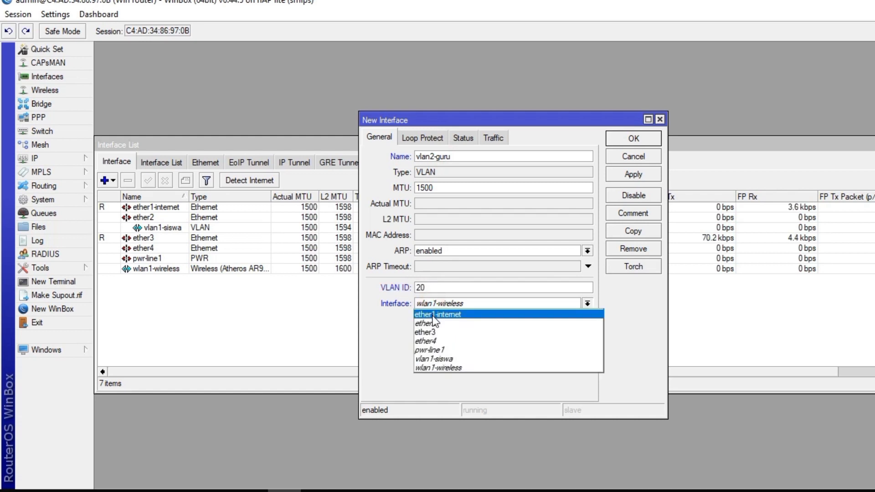
left_click(432, 321)
left_click(613, 174)
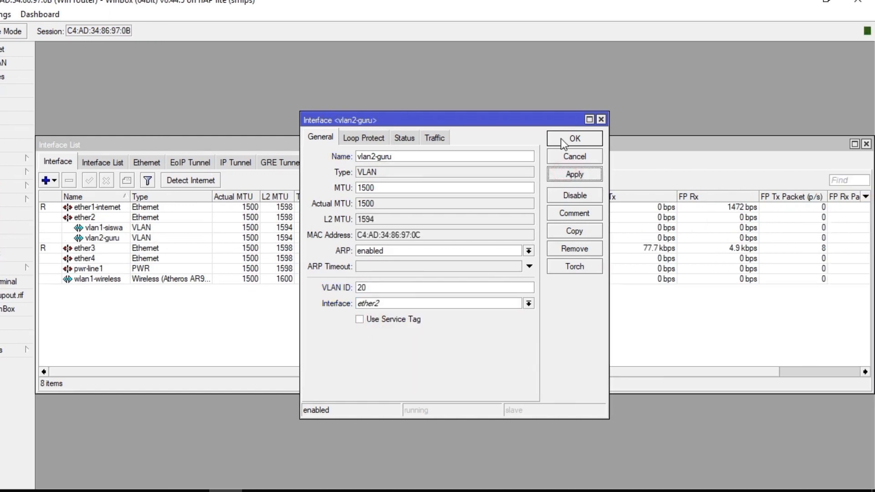
left_click(618, 139)
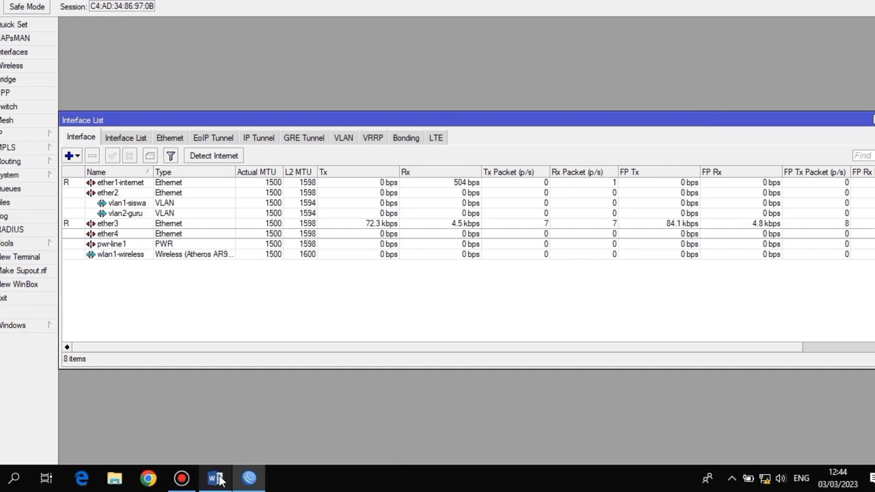
left_click(216, 480)
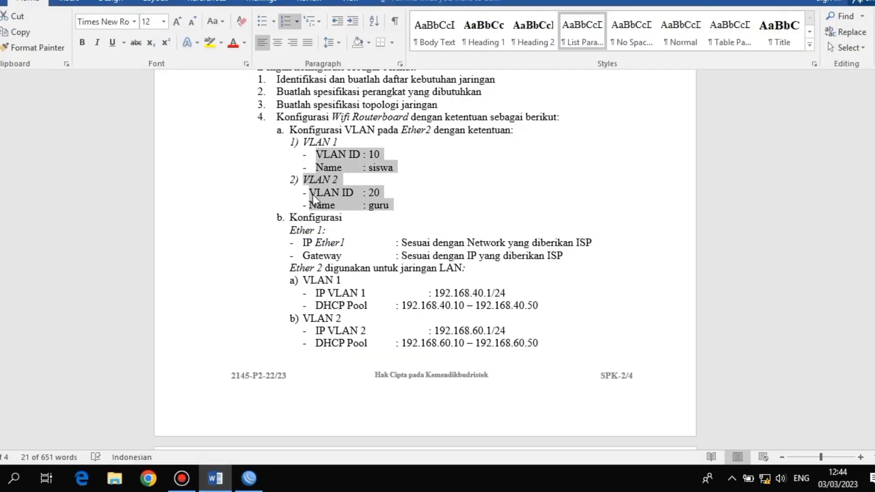
Select the Ether 1 IP and gateway lines in Word, then close WinBox's Interface List
left_click(421, 173)
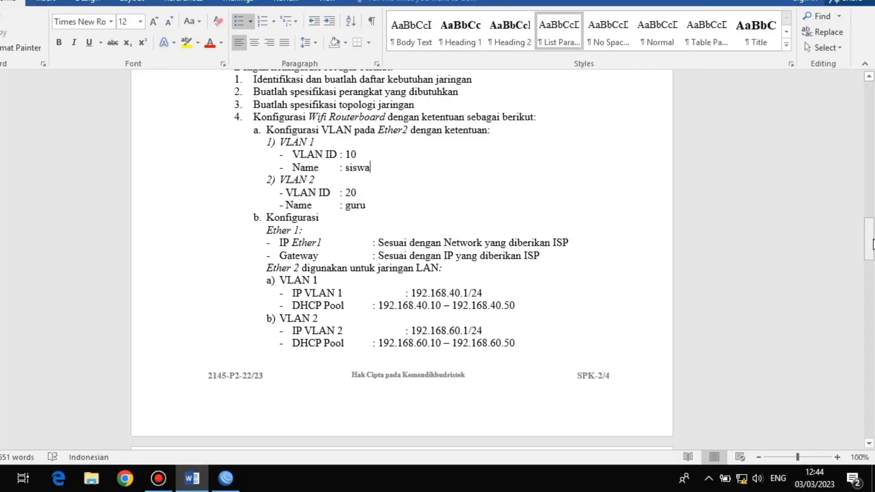
scroll(872, 243, "down", 3)
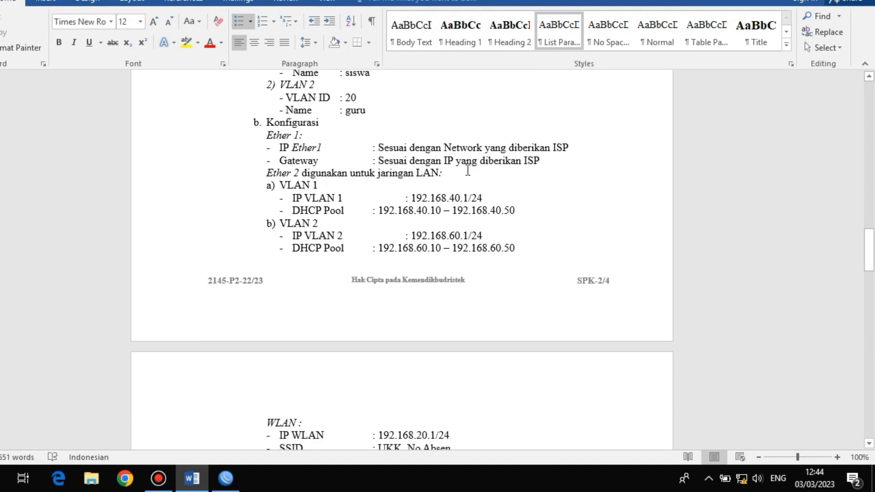
left_click_drag(265, 133, 539, 163)
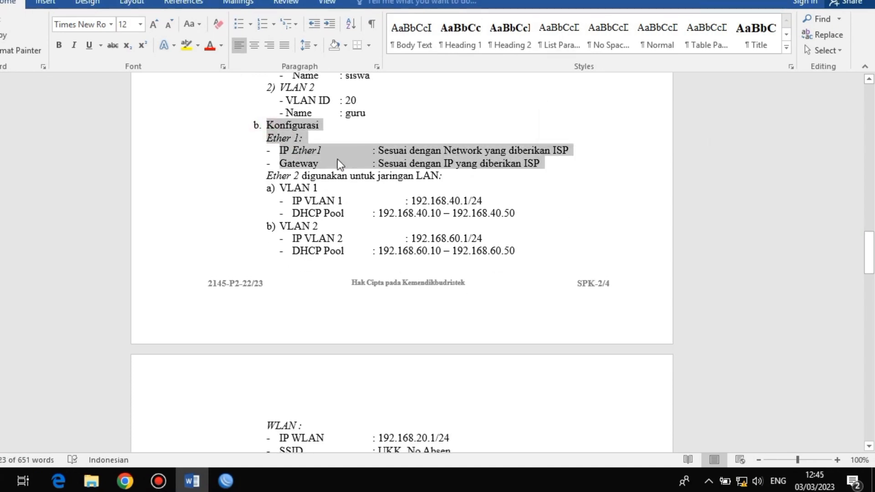
left_click(225, 480)
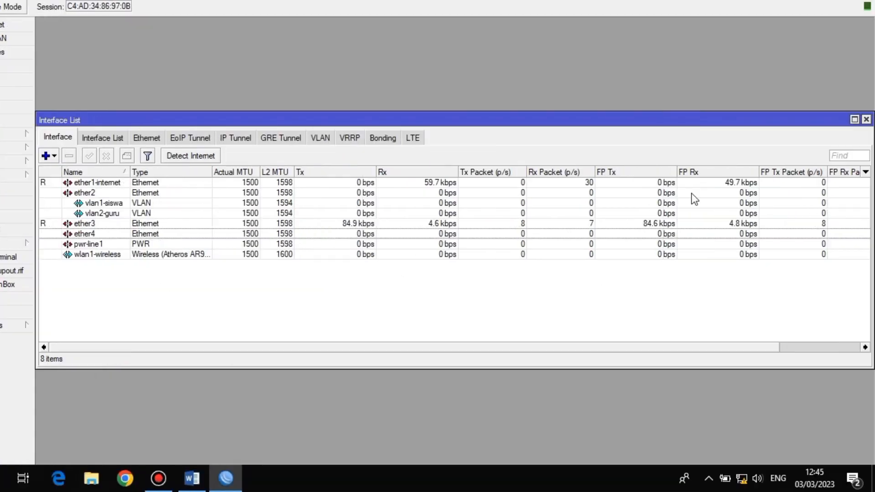
left_click(865, 119)
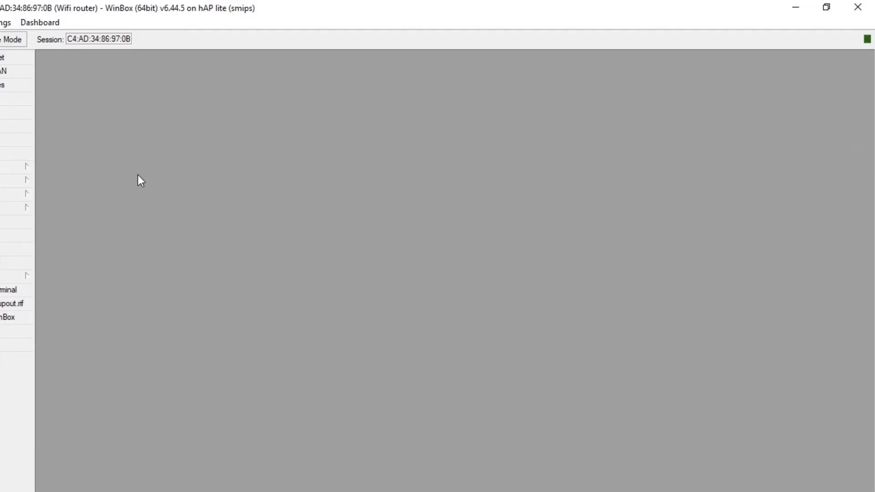
Add a DHCP client on ether1-internet, then close the DHCP Client window
left_click(26, 167)
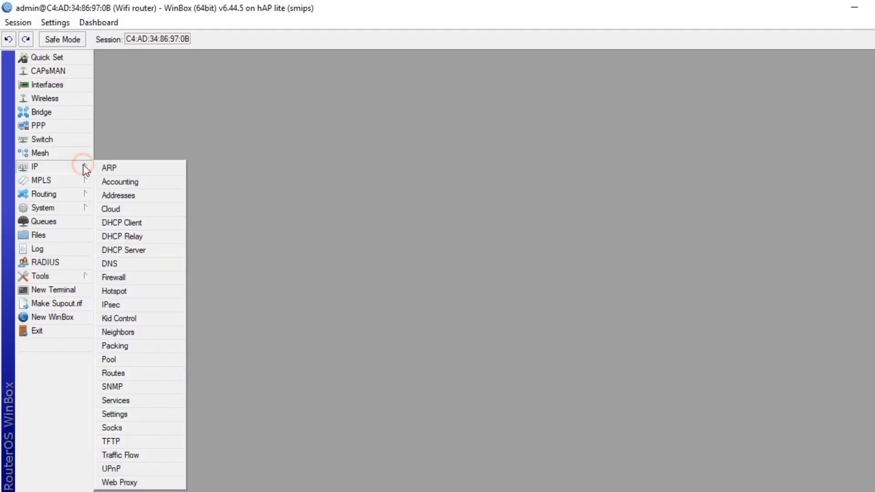
left_click(147, 224)
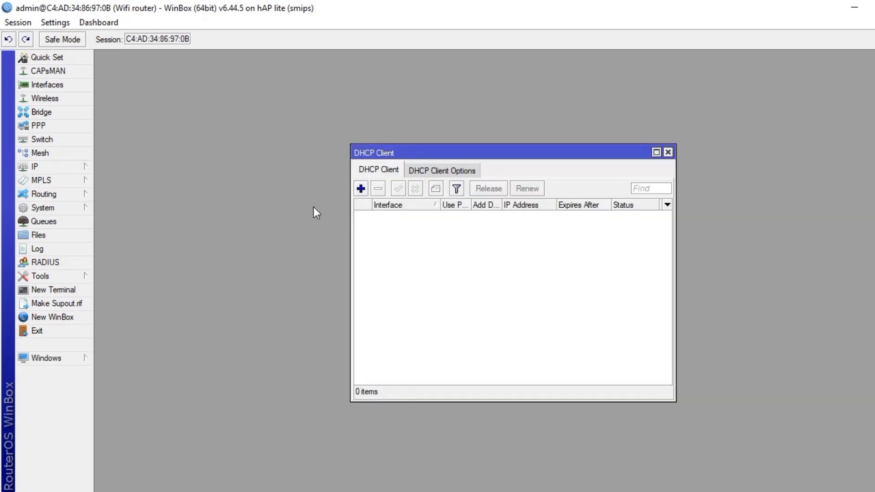
left_click(361, 188)
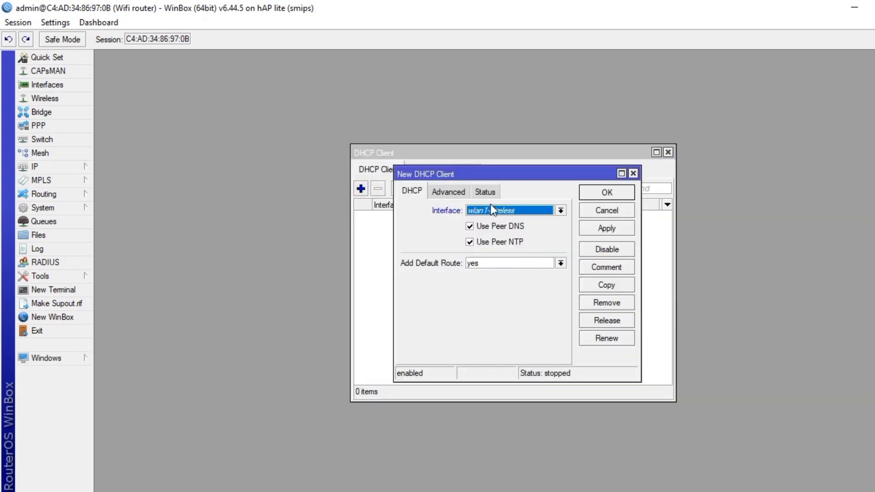
left_click(492, 209)
left_click(491, 223)
left_click(595, 231)
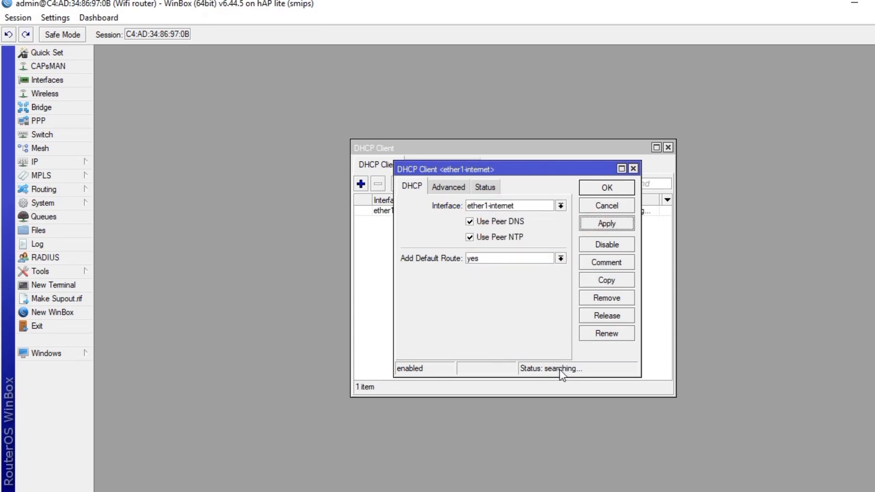
left_click(606, 189)
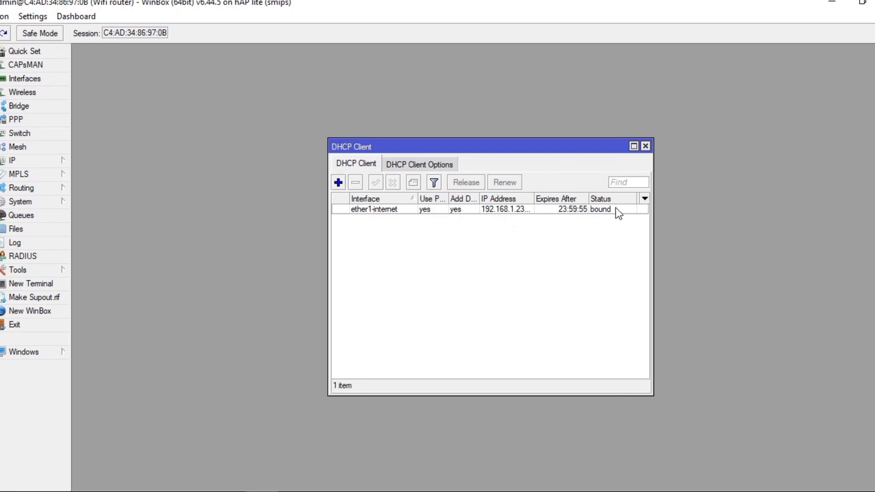
left_click(646, 146)
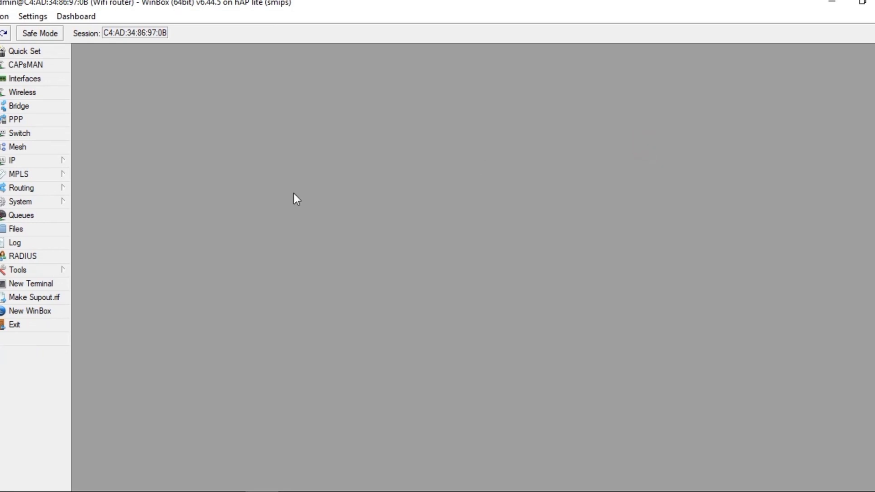
Ping 8.8.8.8 from a new terminal, stop after 7/7 replies with 0% loss, and close it
left_click(54, 282)
type("p")
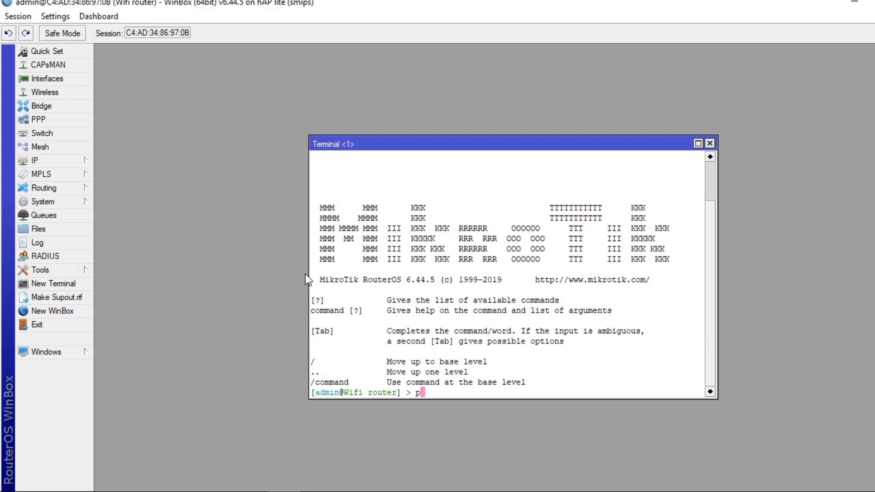
type("ing 8.8.8.8")
key("Return")
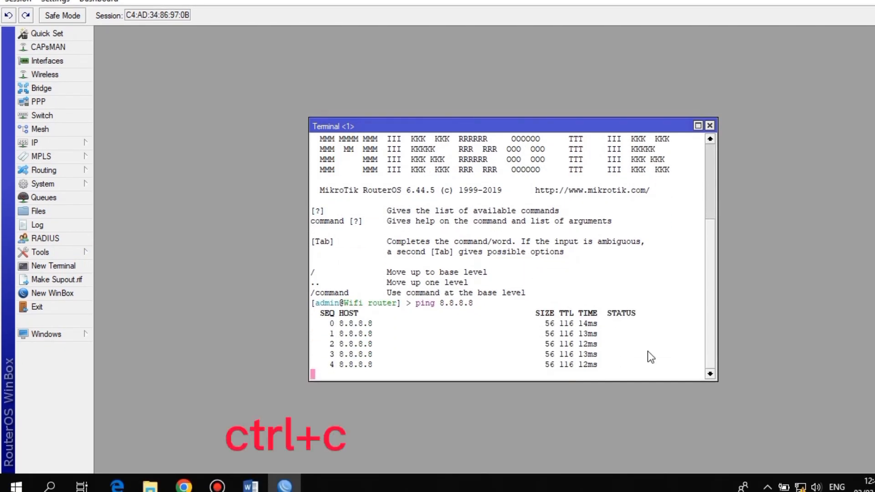
key("ctrl+c")
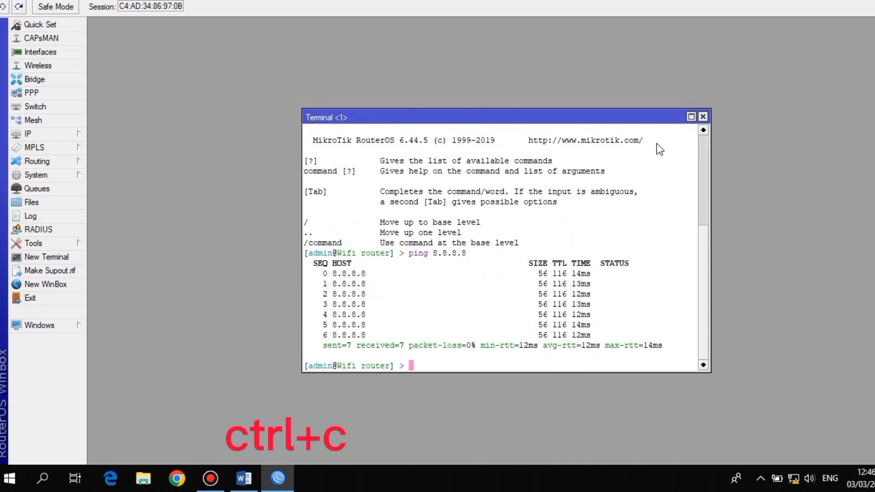
left_click(703, 116)
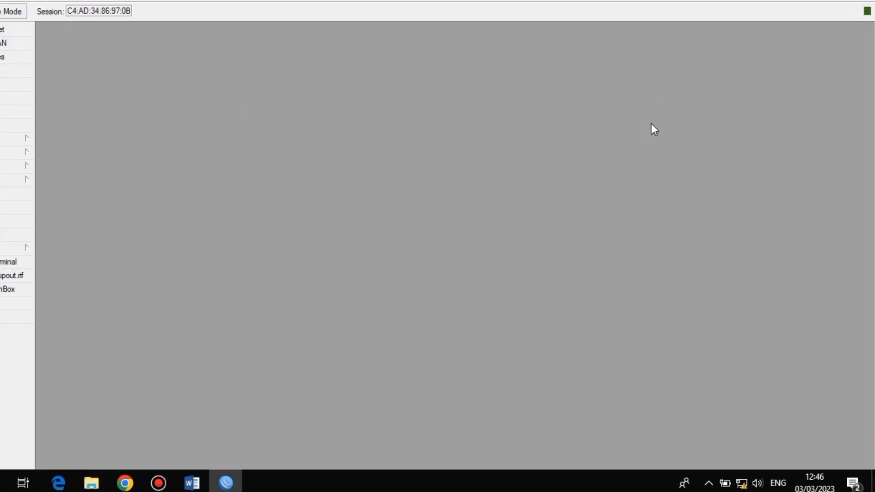
In Word, select the IP VLAN 1 and IP VLAN 2 address lines and scroll to the WLAN settings
left_click(192, 482)
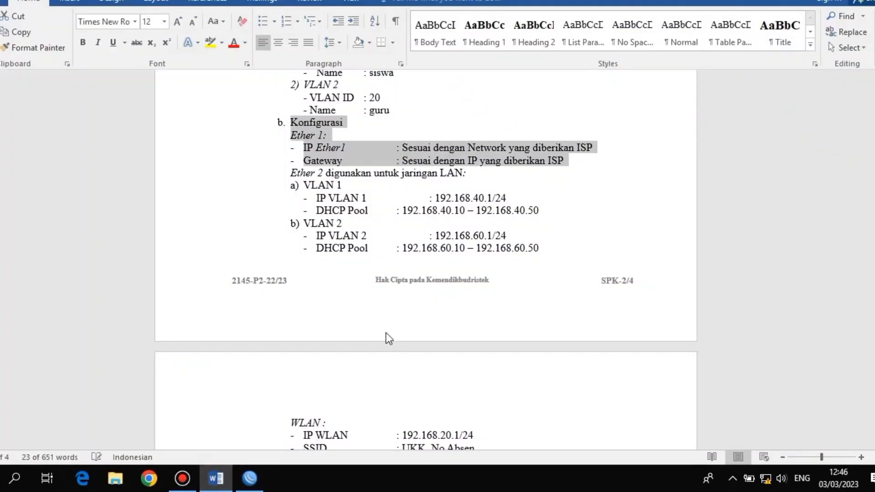
left_click(352, 196)
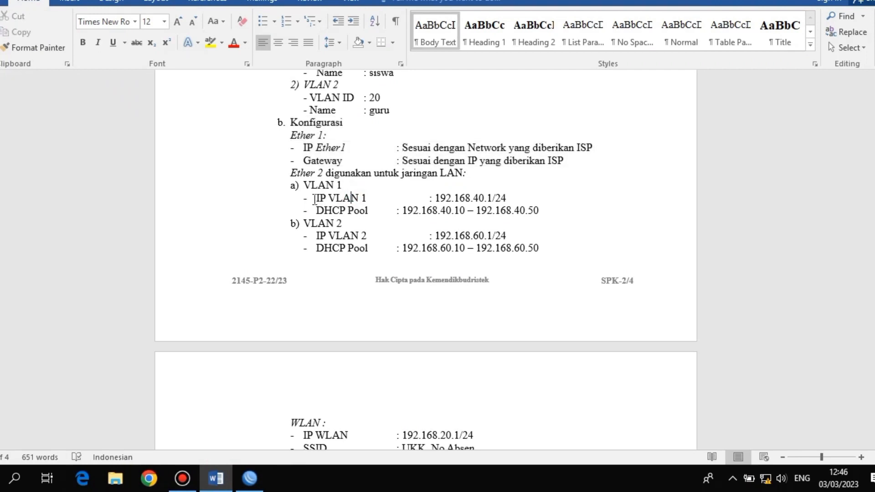
left_click_drag(314, 199, 510, 199)
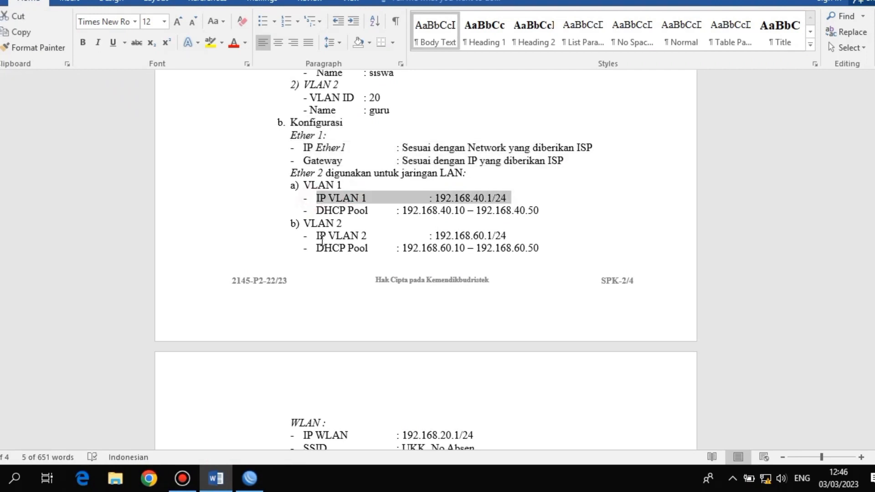
left_click_drag(314, 236, 506, 235)
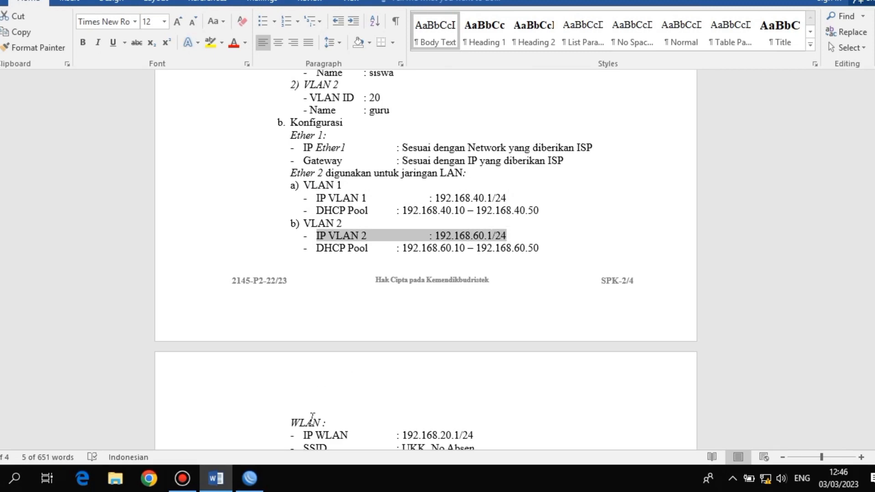
left_click_drag(869, 250, 869, 279)
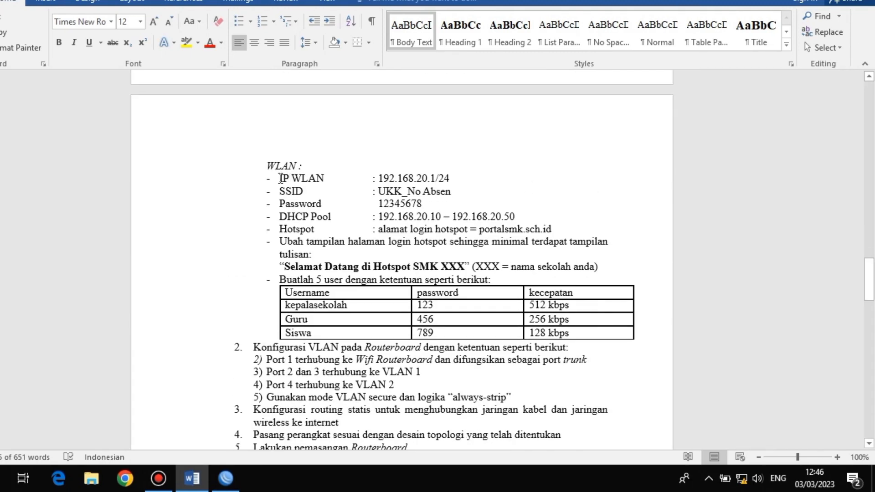
left_click_drag(280, 178, 456, 178)
left_click(354, 177)
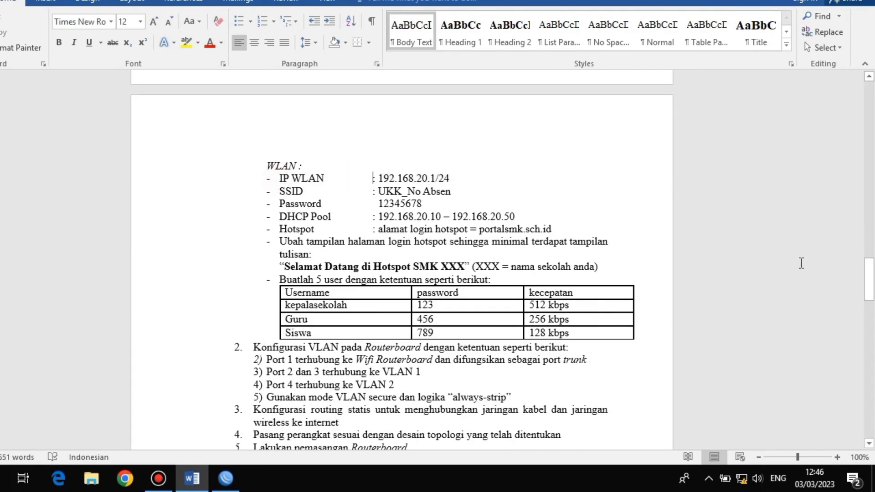
mouse_move(871, 299)
left_mouse_down()
mouse_move(871, 265)
mouse_move(873, 283)
left_mouse_up()
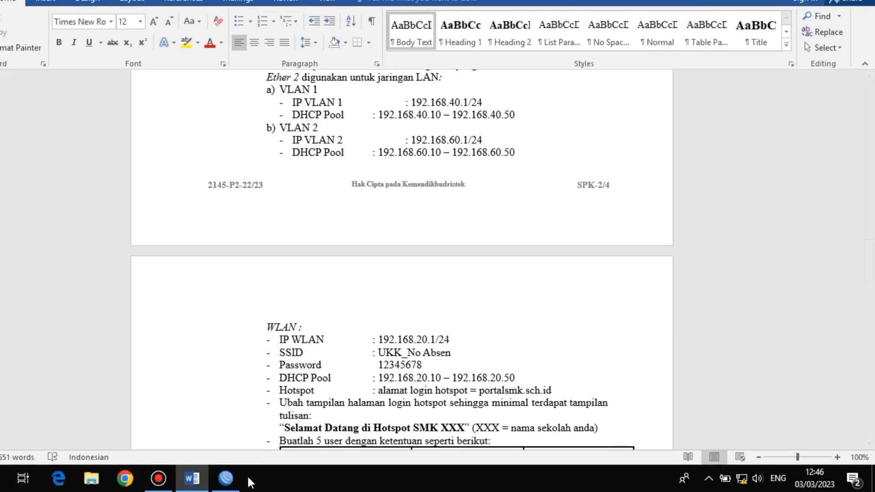
Add IP address 192.168.40.1/24 on vlan1-siswa
left_click(228, 477)
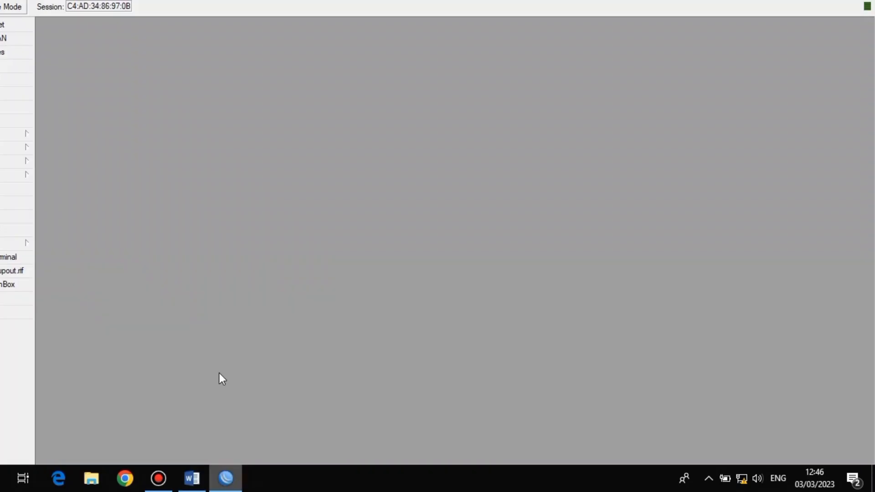
left_click(85, 135)
left_click(110, 162)
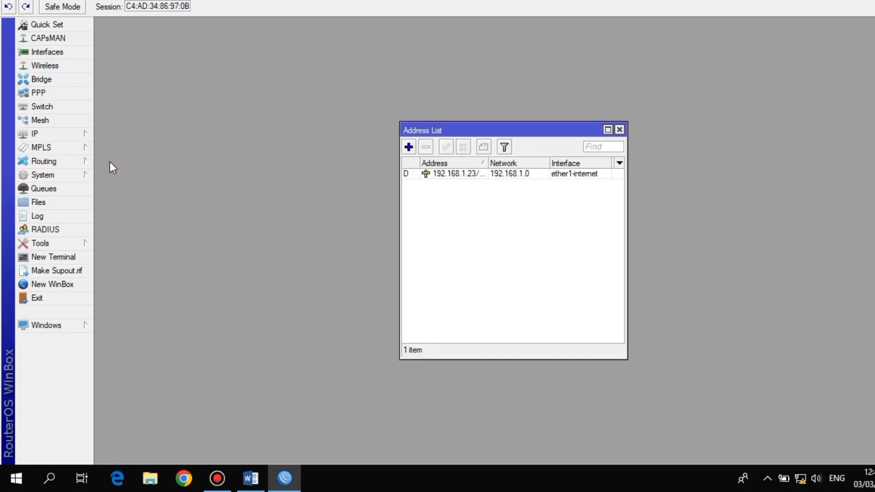
left_click(408, 147)
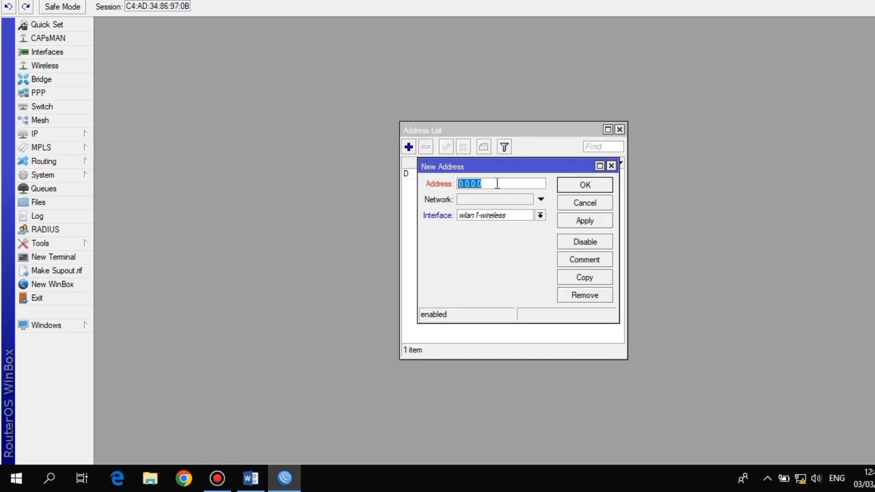
type("192.168.40.1/24")
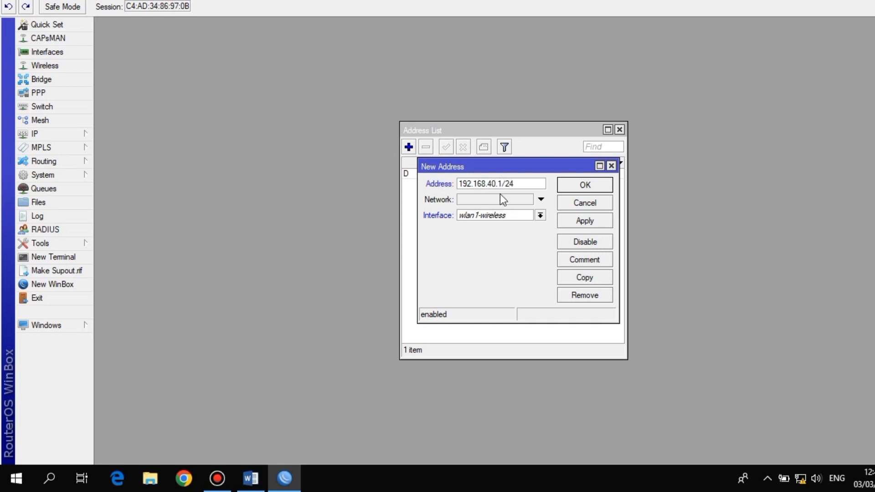
left_click(504, 215)
left_click(504, 271)
left_click(583, 220)
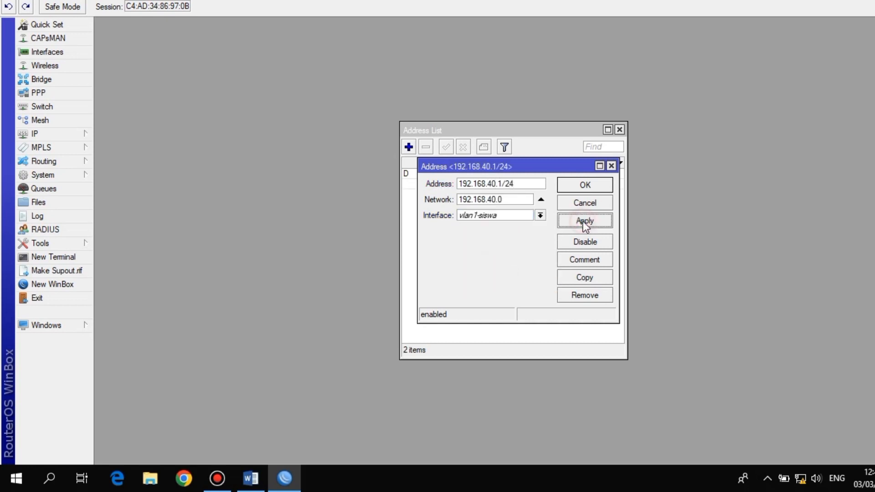
left_click(584, 185)
Add IP address 192.168.60.1/24 on vlan2-guru
left_click(408, 146)
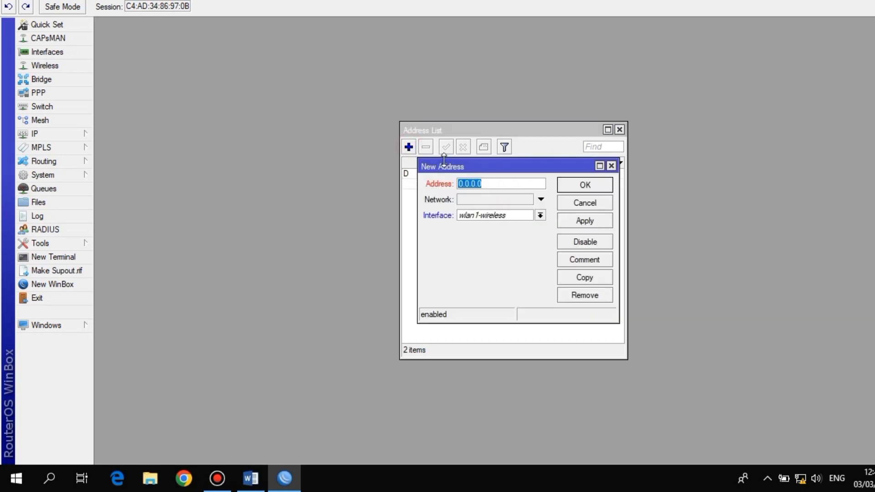
type("192.168.60.1/24")
left_click(495, 219)
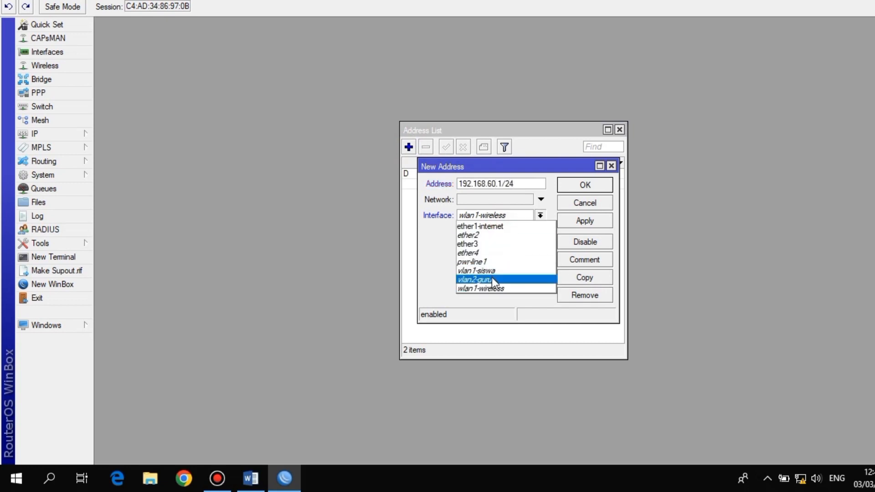
left_click(491, 279)
left_click(590, 223)
left_click(587, 187)
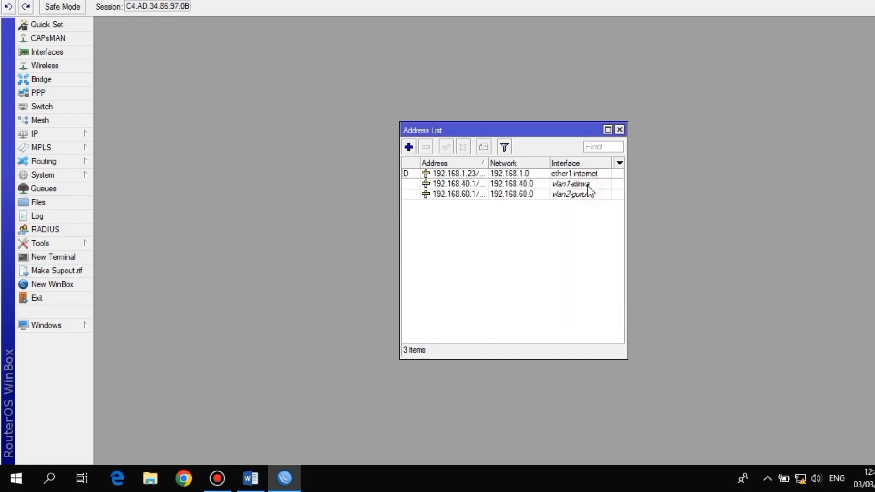
Add IP address 192.168.20.1/24 on wlan1-wireless
left_click(409, 147)
type("192.1")
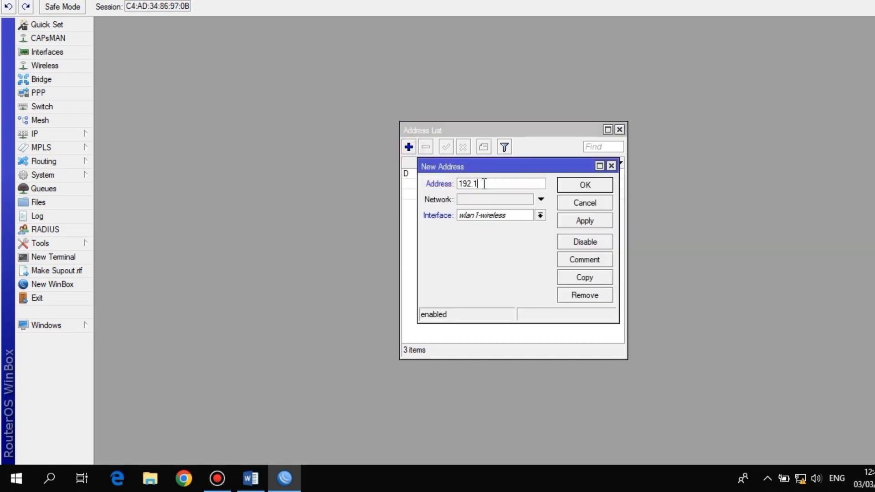
type("68.20.1/24")
left_click(479, 217)
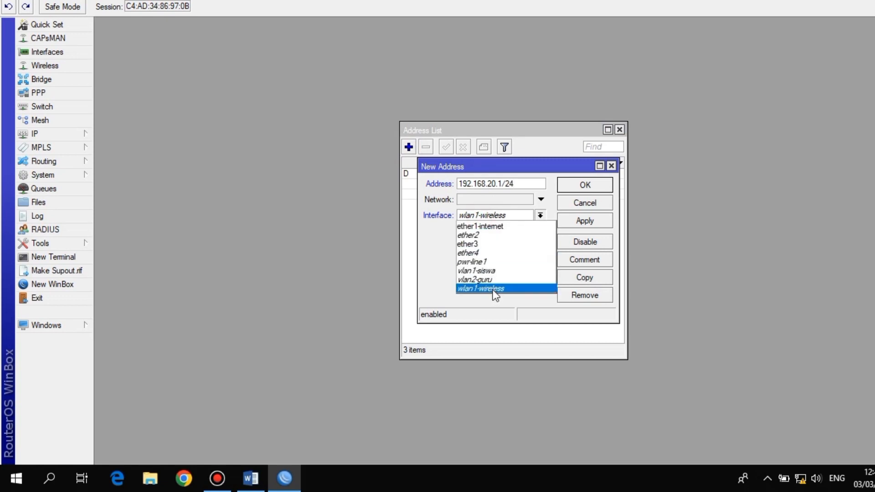
left_click(494, 288)
left_click(587, 220)
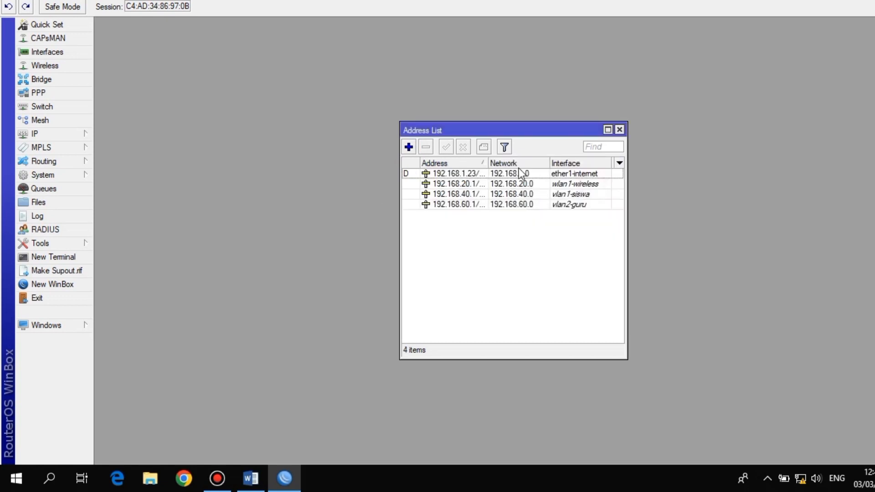
left_click(620, 130)
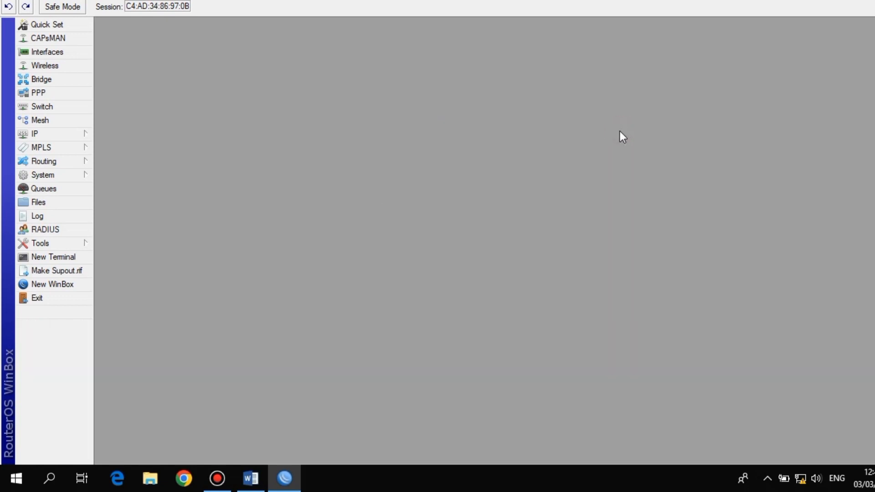
left_click(249, 478)
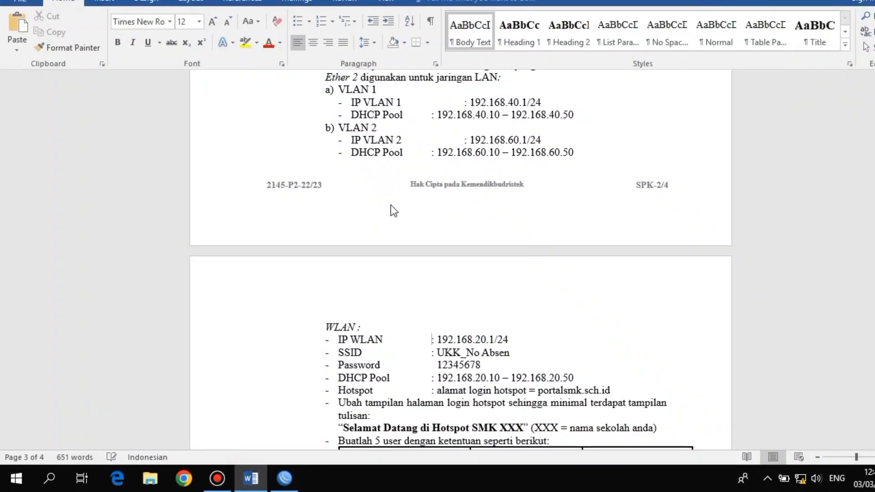
left_click_drag(351, 127, 573, 167)
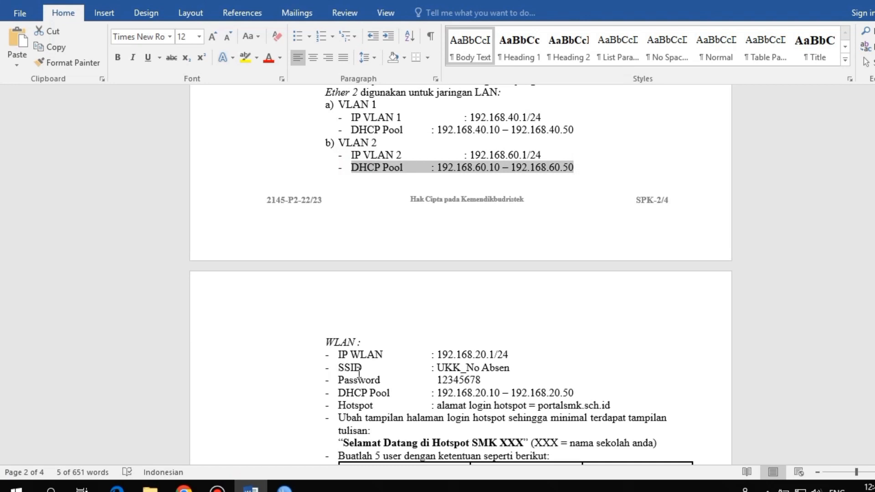
left_click_drag(338, 392, 589, 390)
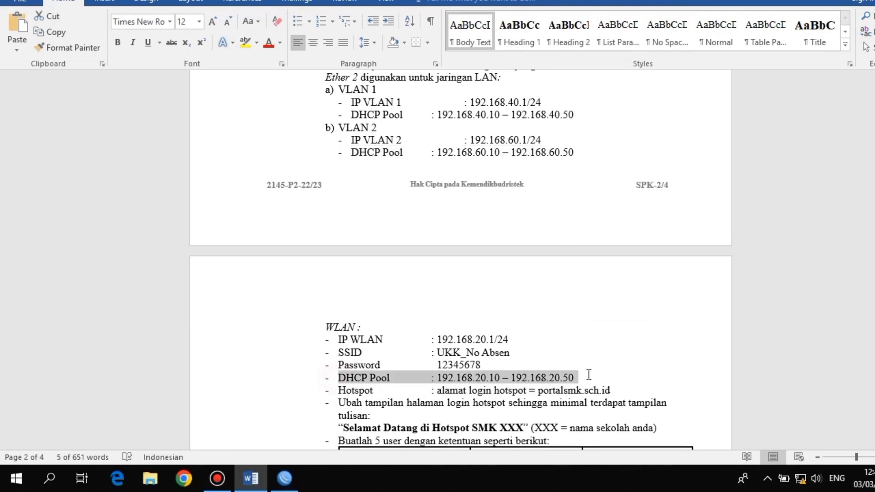
left_click(486, 379)
Start a DHCP setup on vlan1-siswa, accepting the default address space and gateway
left_click(284, 478)
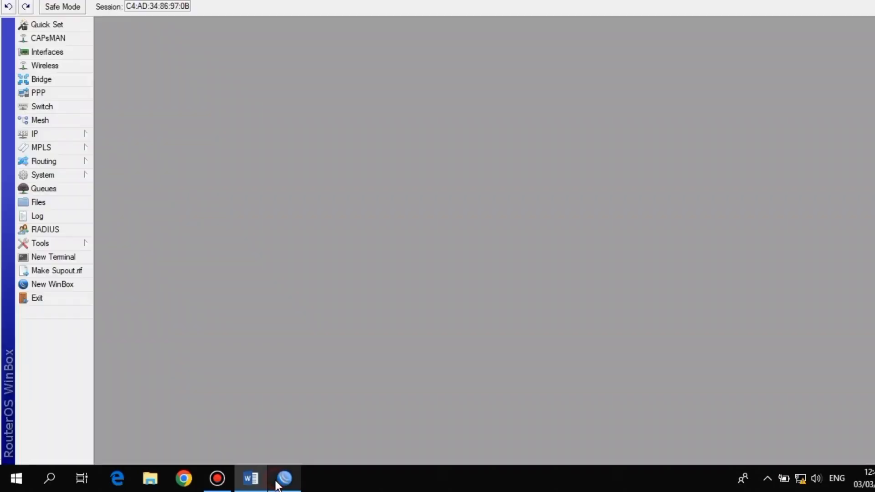
left_click(71, 134)
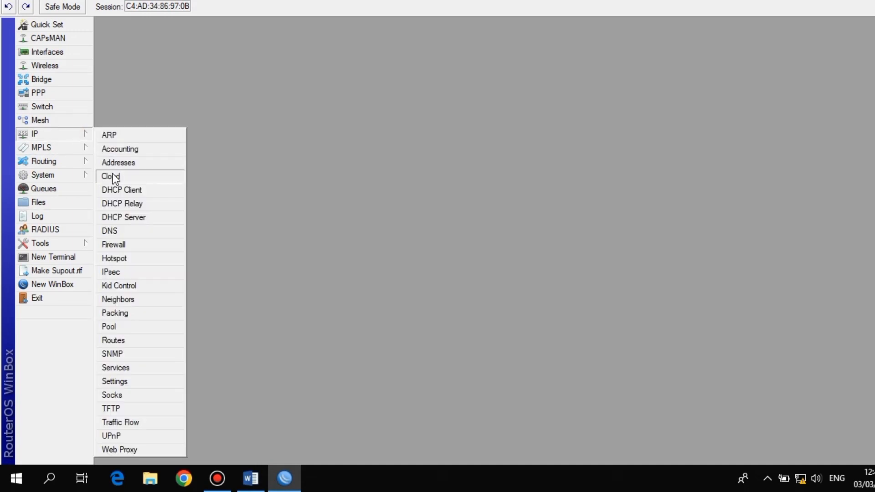
left_click(128, 216)
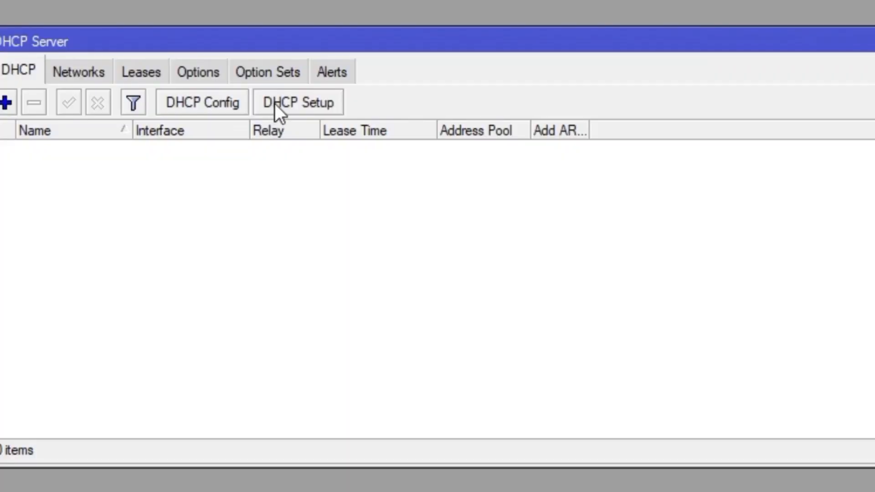
left_click(399, 153)
left_click(512, 248)
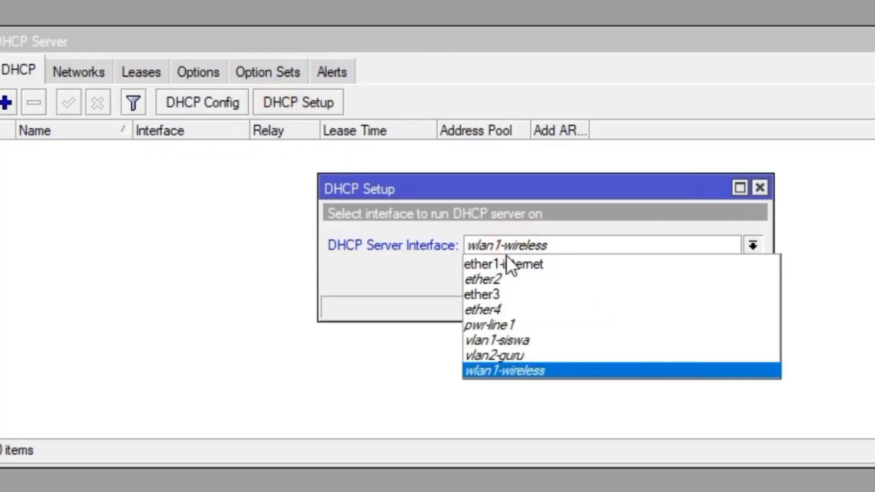
left_click(513, 338)
left_click(673, 275)
left_click(673, 275)
left_click(674, 275)
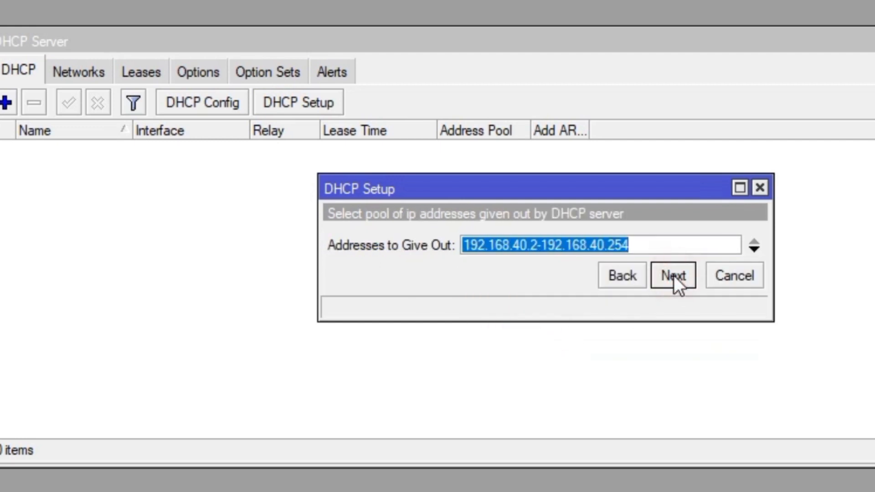
Narrow the vlan1-siswa pool to 192.168.40.10-192.168.40.50 and finish the setup
left_click(540, 246)
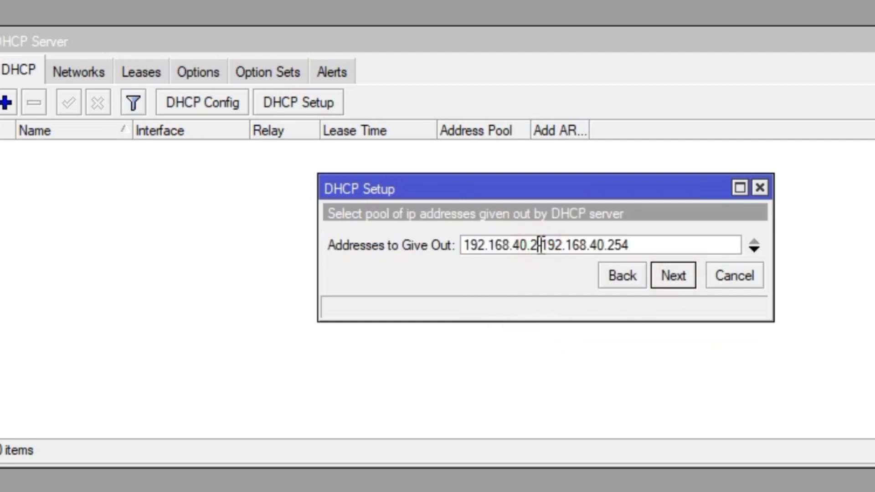
key("BackSpace")
type("10")
key("Right")
key("Right")
key("Right")
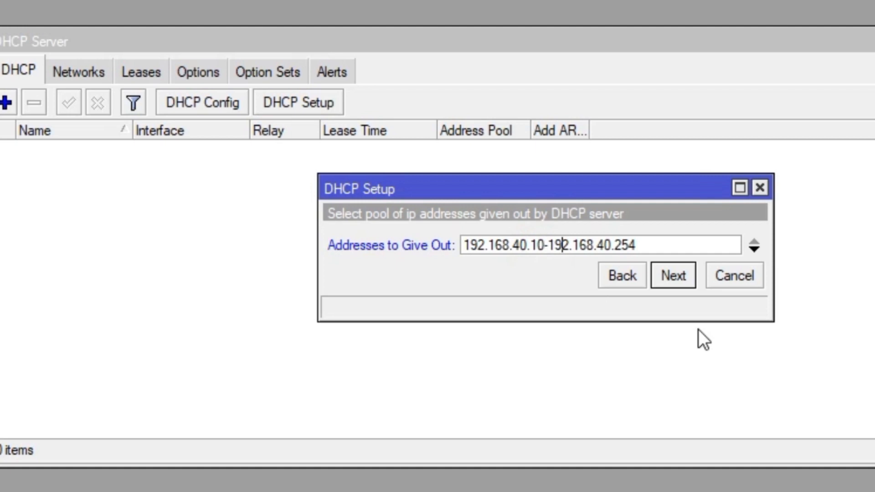
key("End")
key("BackSpace")
key("BackSpace")
key("BackSpace")
type("50")
left_click(684, 282)
left_click(682, 280)
left_click(683, 281)
left_click(479, 238)
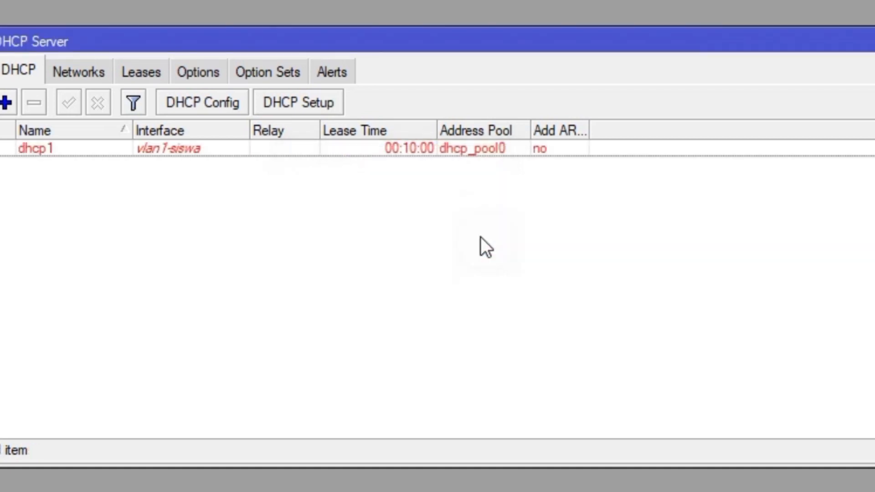
Set up a DHCP server on vlan2-guru handing out 192.168.60.10-192.168.60.50
left_click(337, 104)
left_click(551, 246)
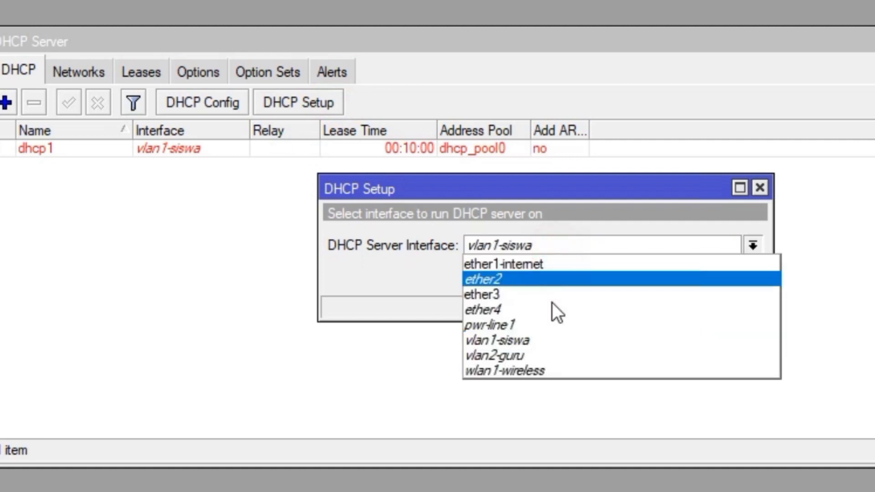
left_click(551, 357)
left_click(672, 282)
left_click(672, 282)
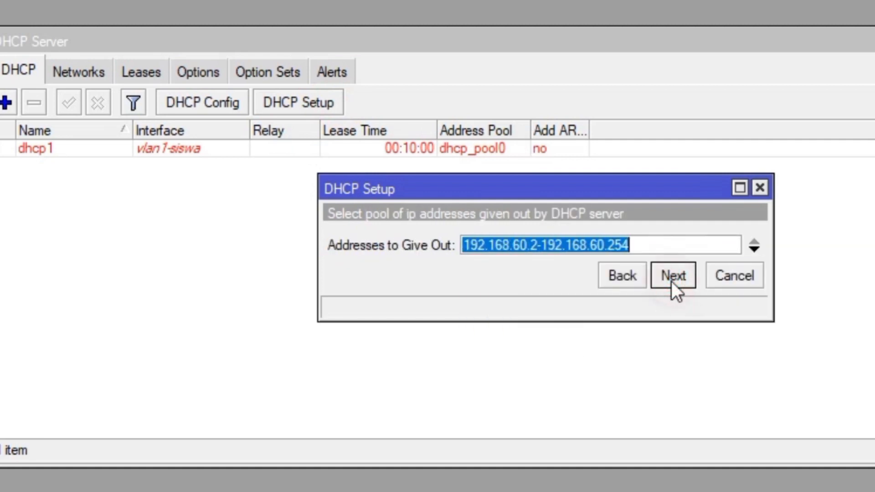
left_click(538, 247)
key("BackSpace")
type("10")
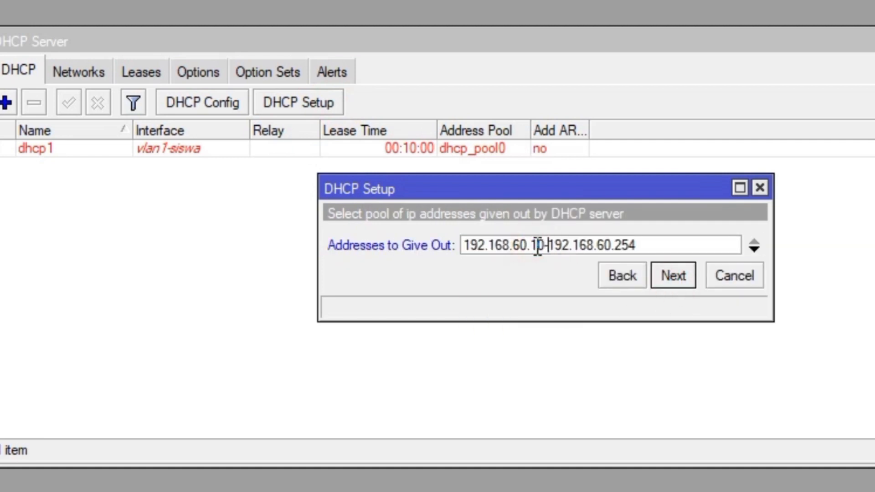
key("BackSpace")
key("BackSpace")
key("BackSpace")
type("50")
left_click(685, 281)
left_click(685, 280)
left_click(684, 277)
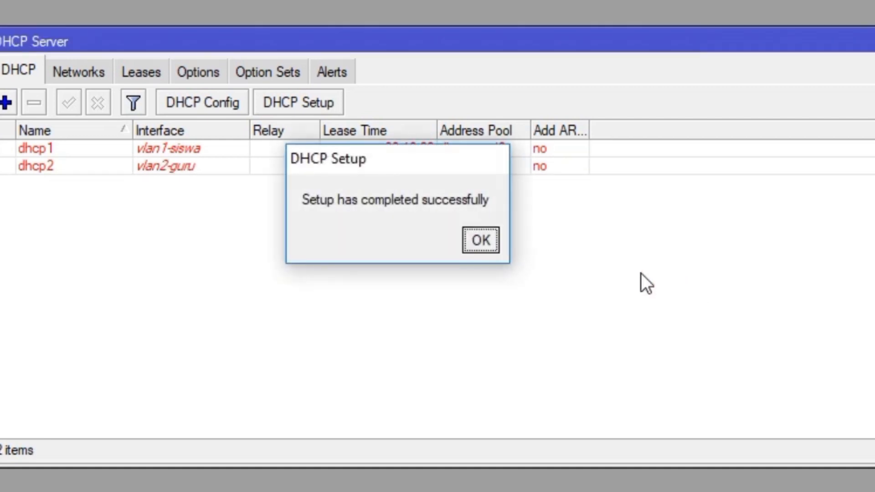
left_click(481, 241)
Set up a DHCP server on wlan1-wireless handing out 192.168.20.10-192.168.20.50, then close the list
left_click(335, 102)
left_click(600, 248)
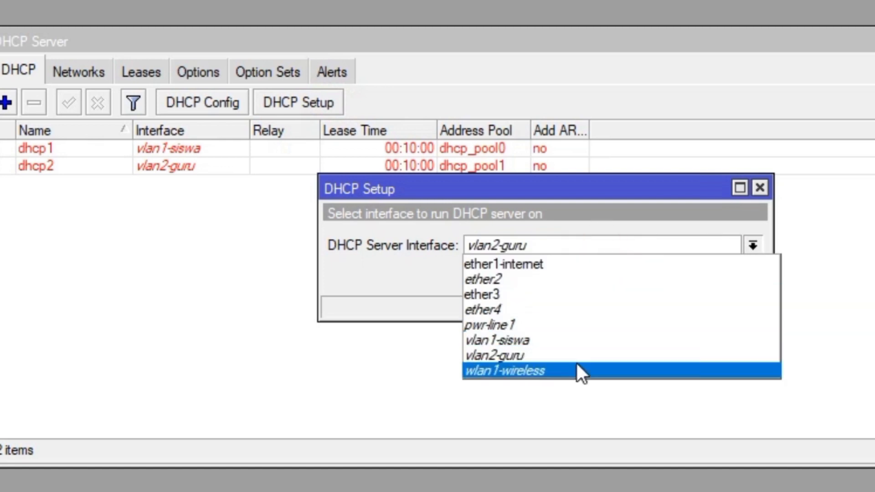
left_click(577, 369)
left_click(673, 276)
left_click(673, 276)
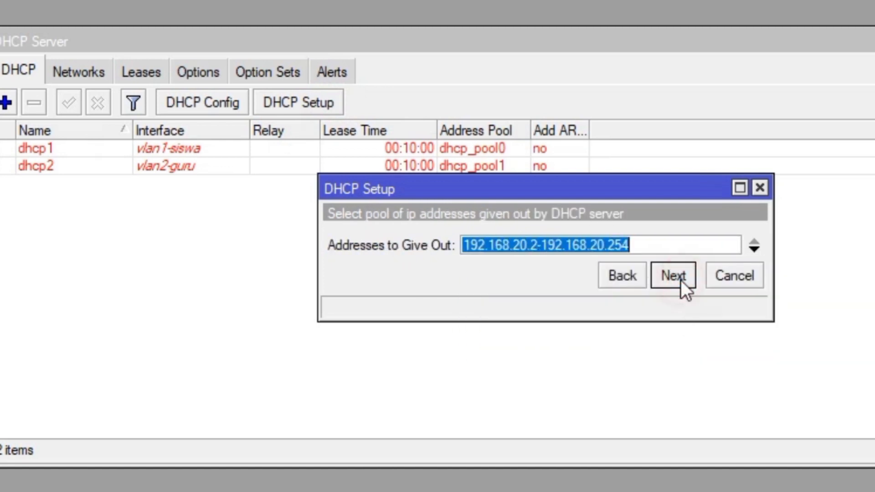
left_click(540, 241)
key("BackSpace")
type("10")
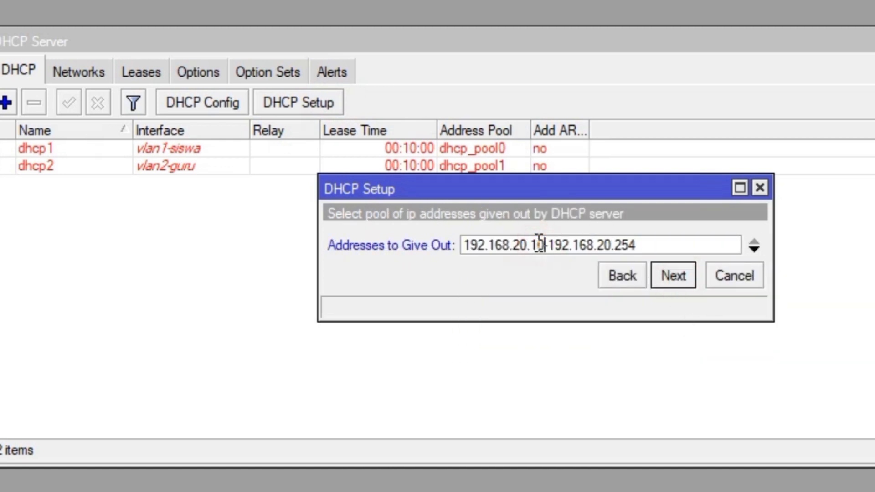
key("End")
key("BackSpace")
key("BackSpace")
key("BackSpace")
type("50")
left_click(674, 275)
left_click(673, 276)
left_click(673, 275)
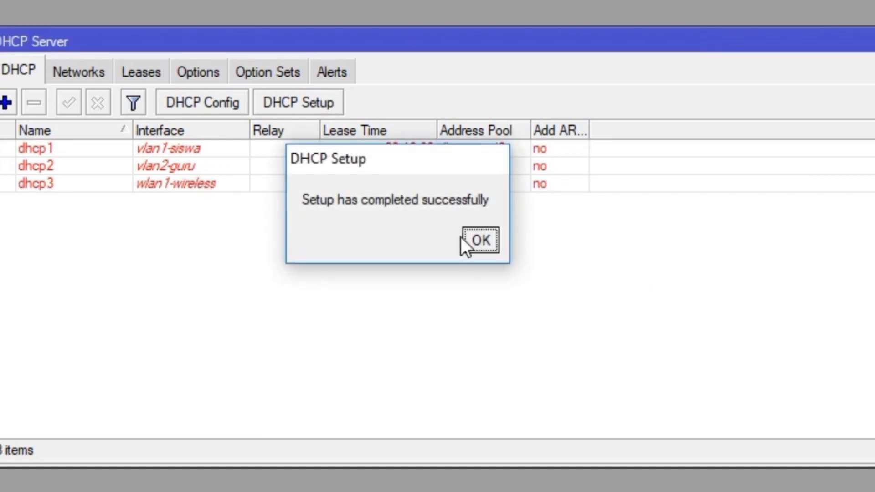
left_click(474, 239)
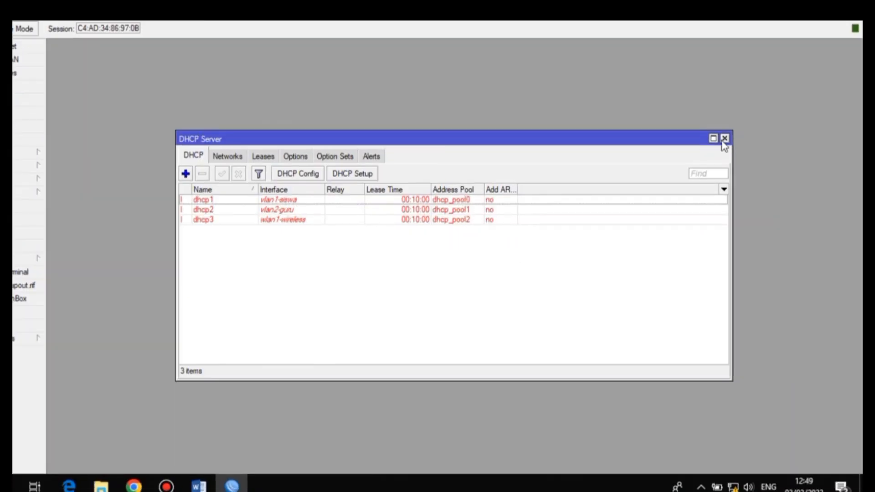
left_click(724, 139)
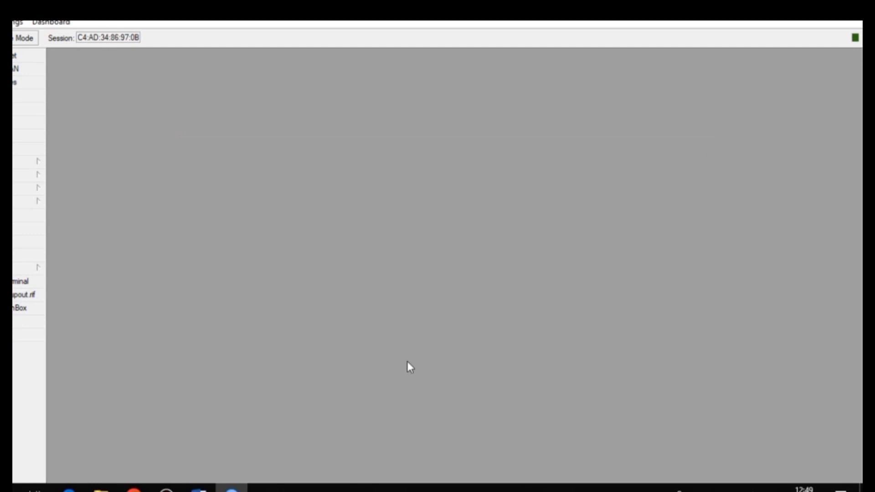
left_click(199, 489)
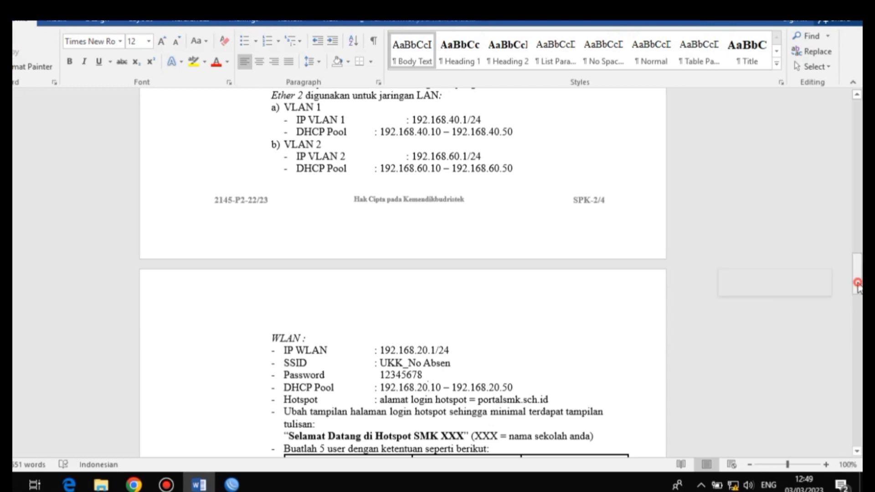
left_click_drag(857, 285, 857, 319)
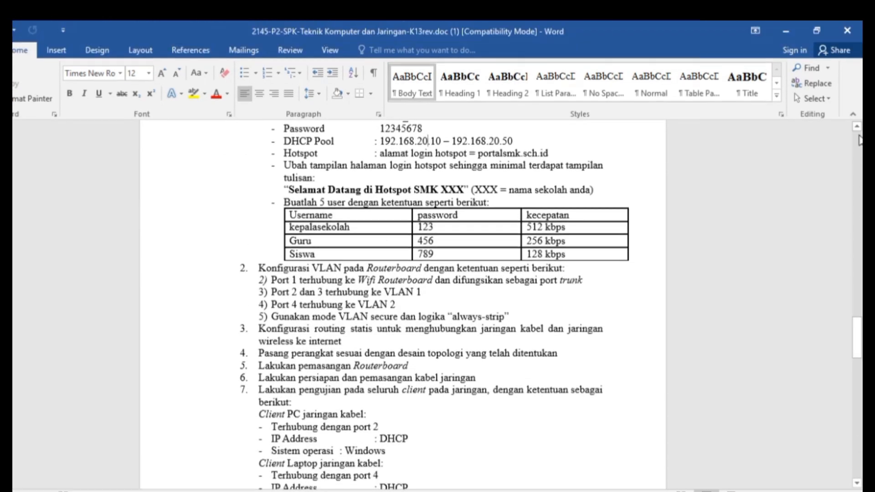
scroll(560, 164, "up", 2)
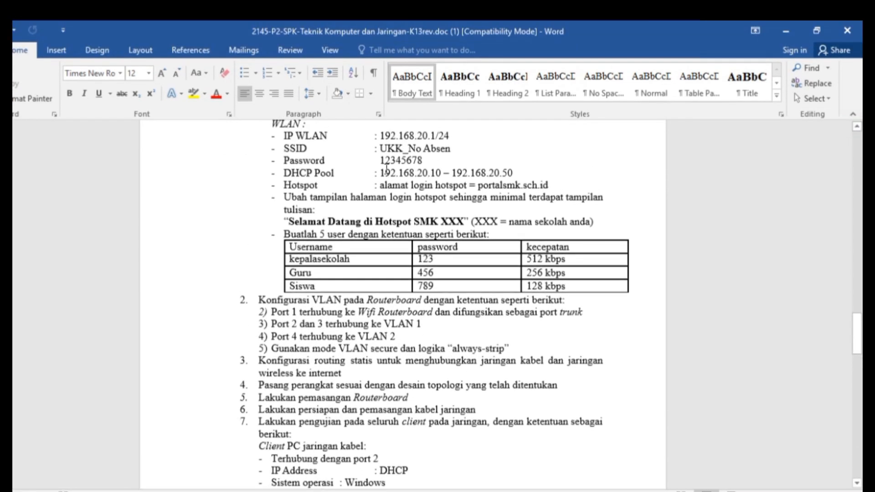
left_click_drag(283, 148, 428, 165)
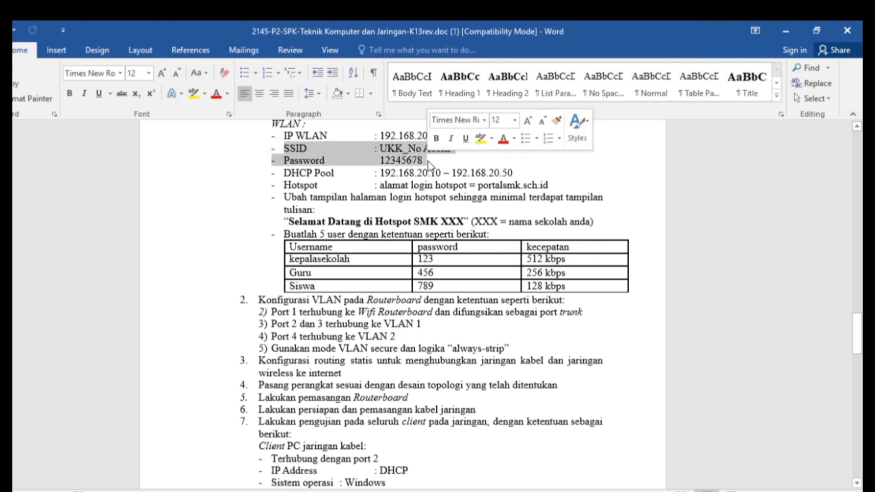
left_click(329, 157)
left_click_drag(425, 159, 274, 149)
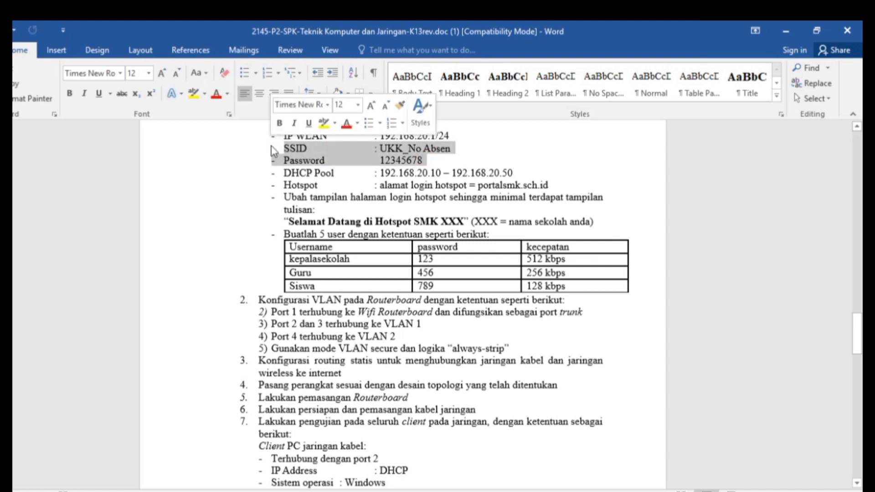
left_click(385, 152)
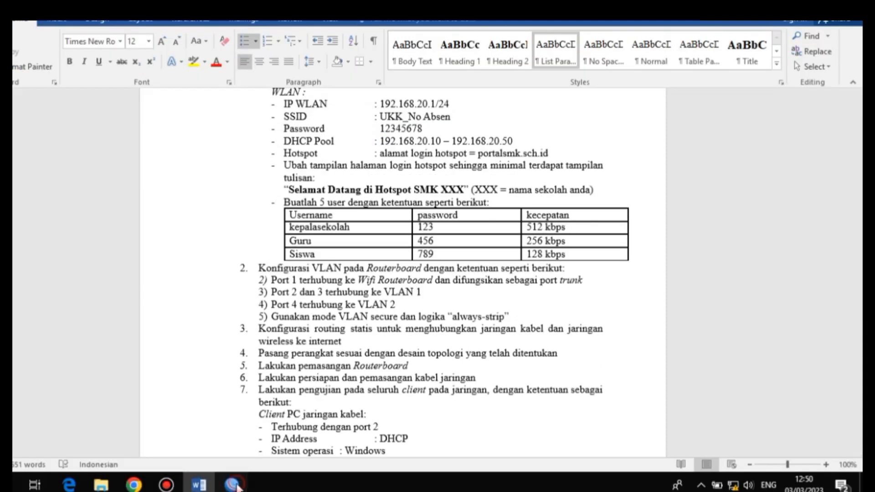
left_click(233, 484)
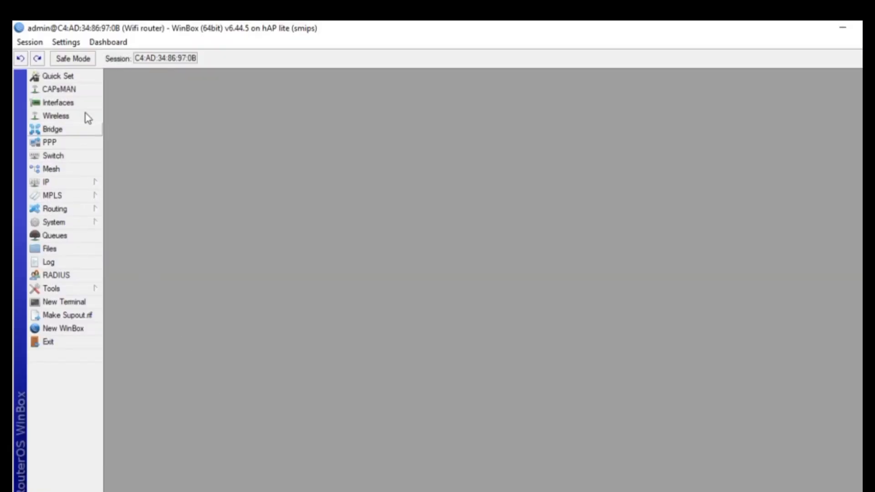
Set wlan1-wireless to ap bridge mode, 2GHz-B/G/N band and 20/40MHz Ce channel width
left_click(82, 86)
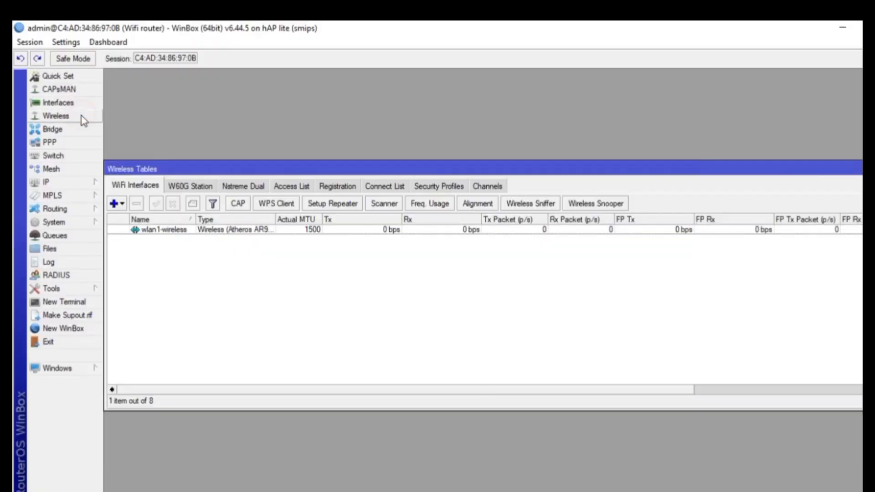
double_click(149, 230)
left_click(388, 100)
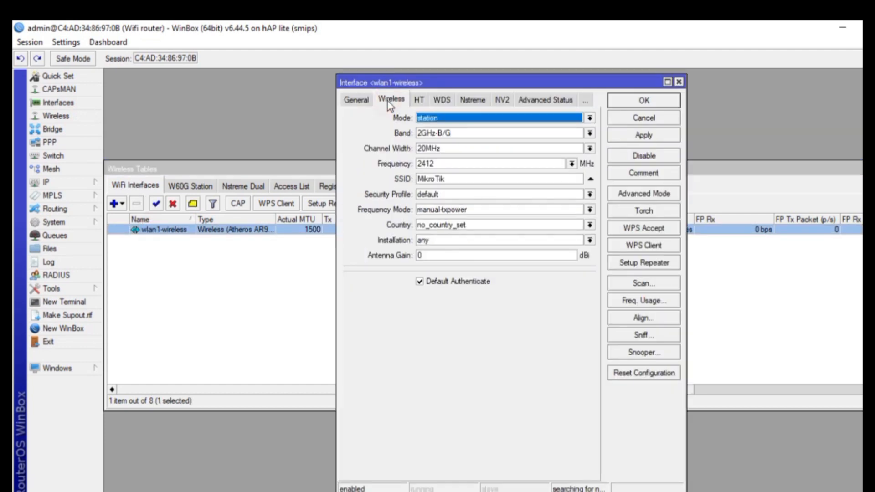
left_click(460, 117)
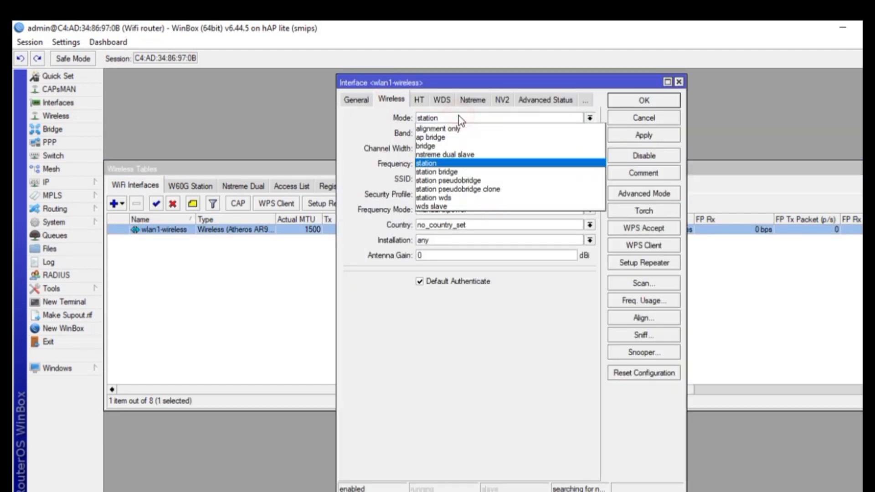
left_click(431, 137)
left_click(433, 133)
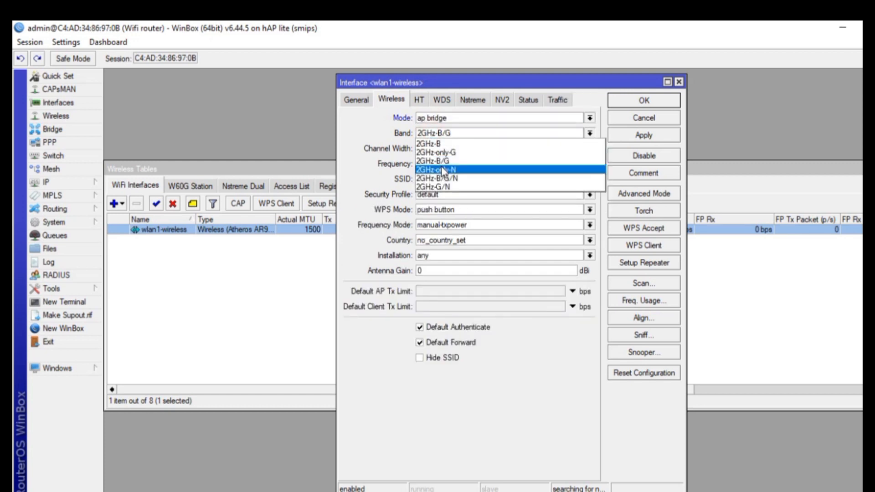
left_click(441, 177)
left_click(435, 150)
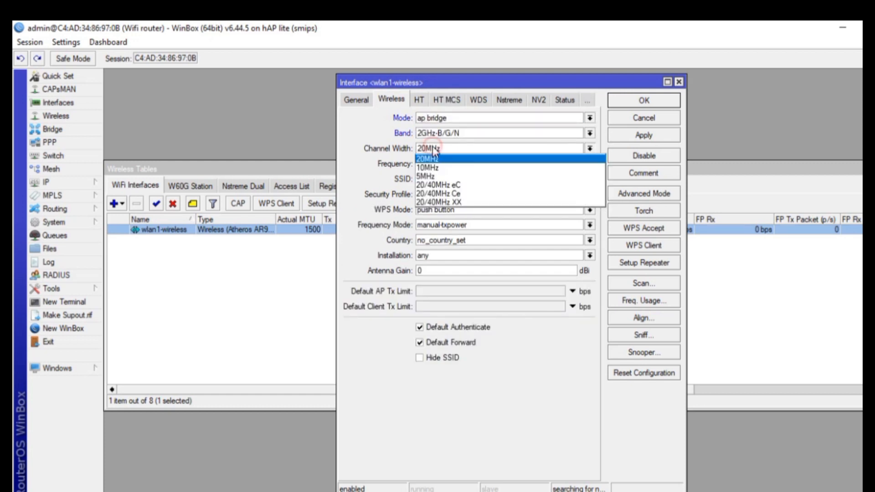
left_click(436, 194)
Name the wireless network UKK_01 followed by the student's name and apply the settings
left_click(443, 179)
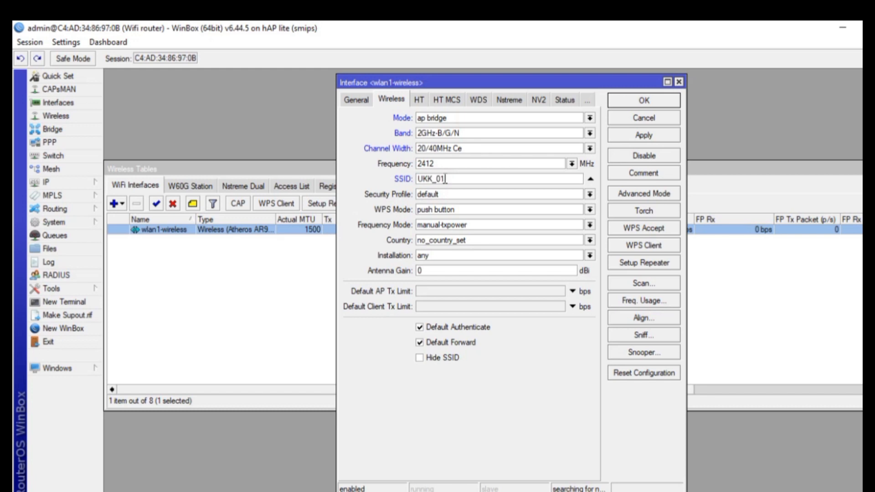
type("UKK_01 YANI")
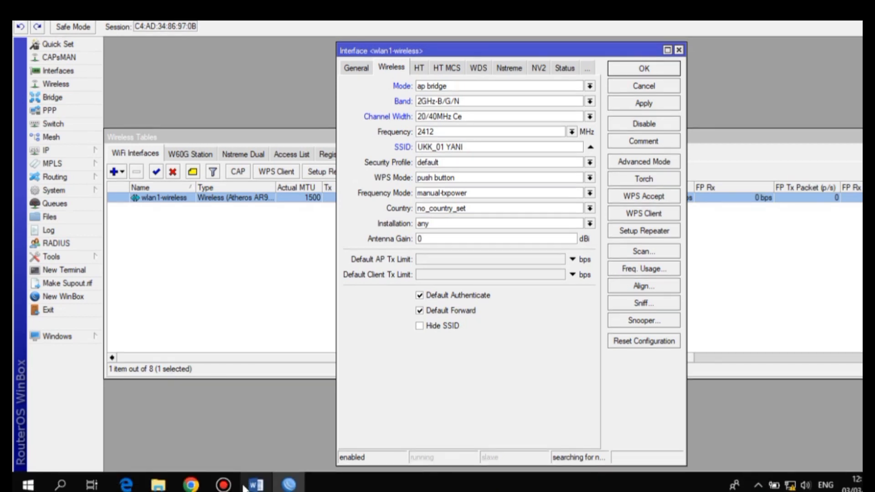
left_click(248, 486)
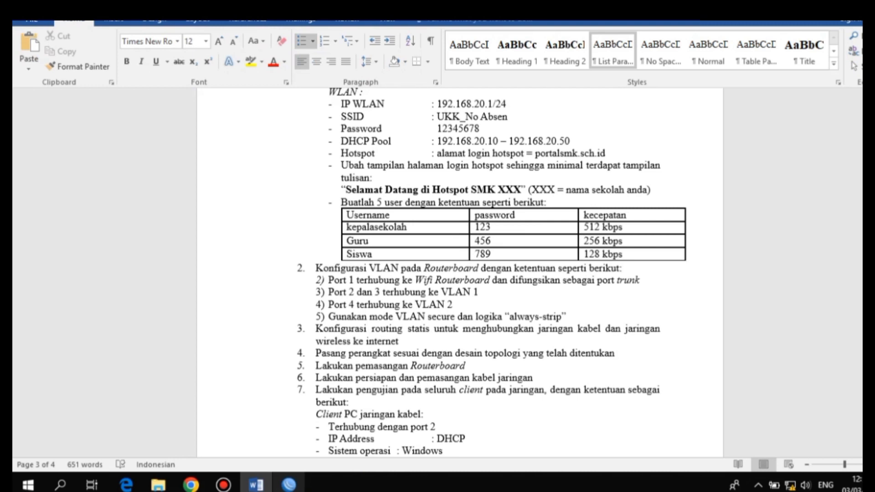
left_click(288, 484)
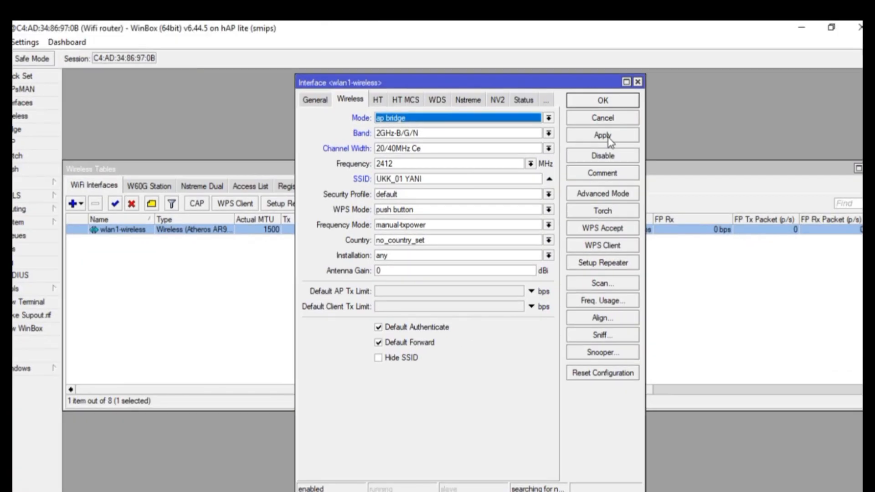
left_click(647, 103)
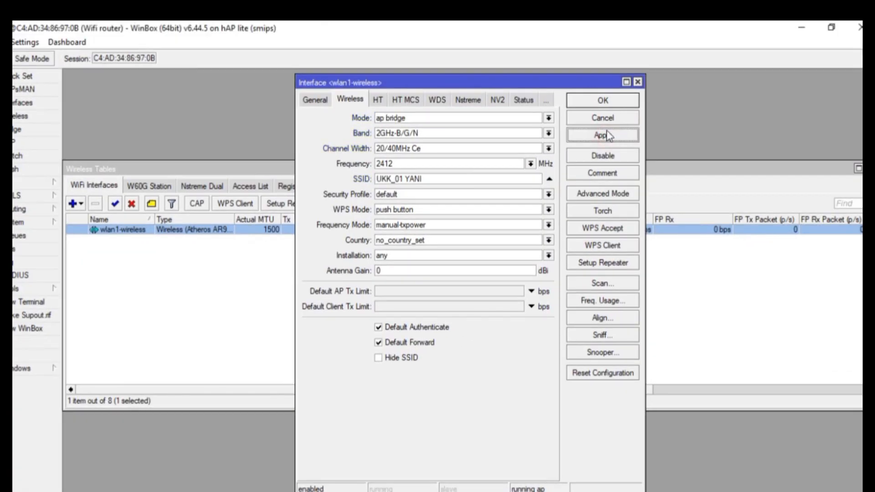
left_click(602, 100)
Create security profile tkj using dynamic keys, WPA PSK and the required pre-shared key
left_click(395, 186)
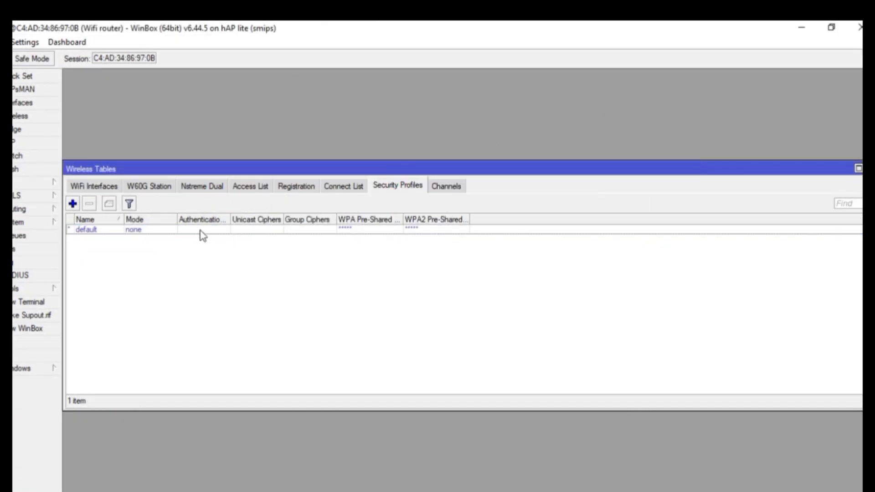
left_click(72, 204)
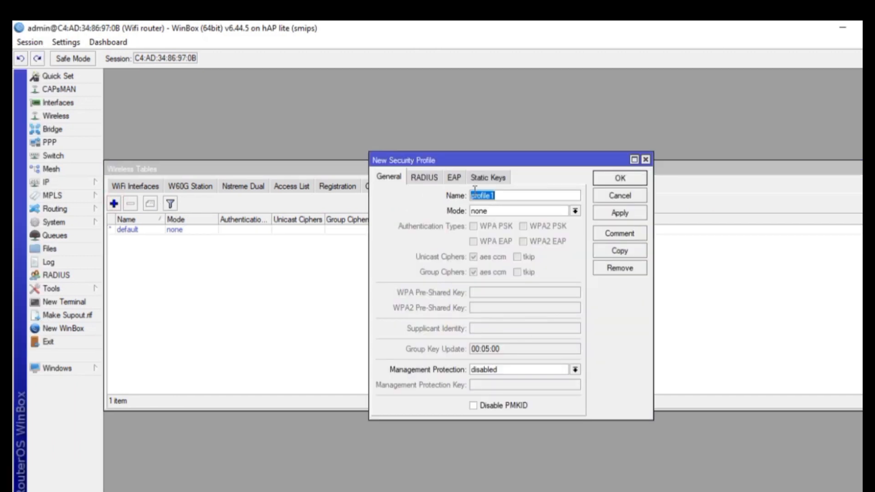
type("te")
left_click(482, 211)
left_click(483, 218)
left_click(474, 226)
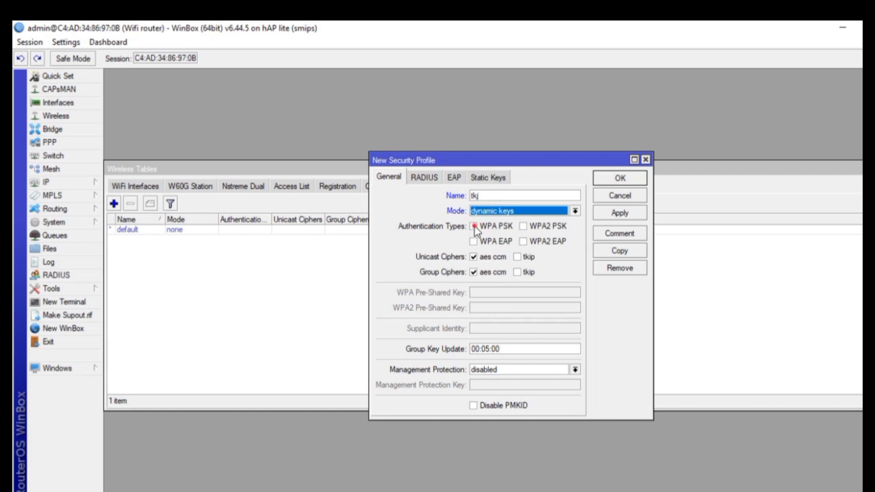
left_click(477, 293)
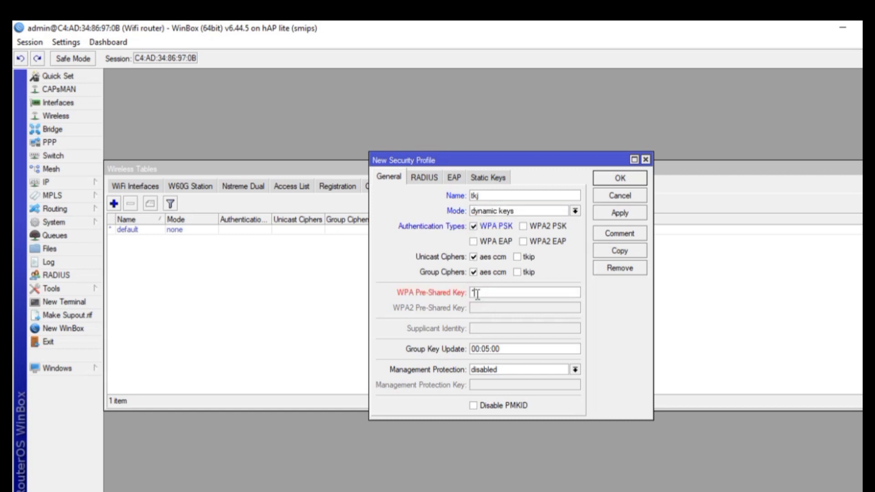
type("********")
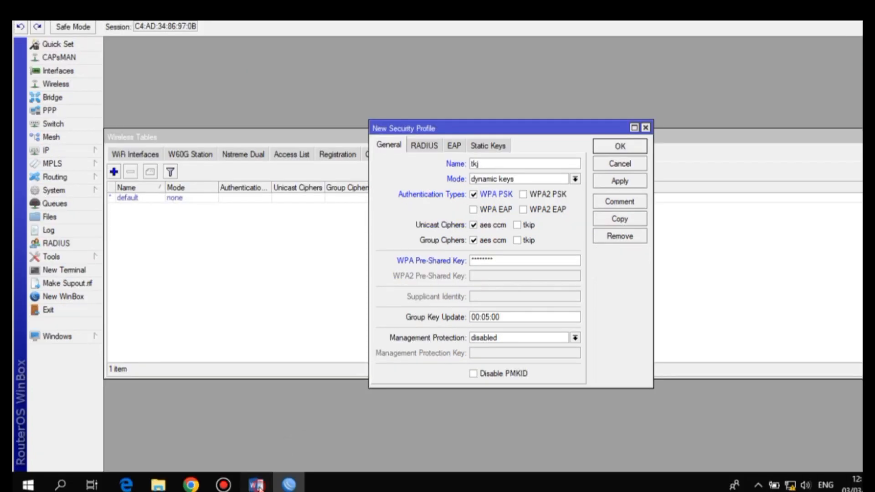
left_click(256, 483)
left_click_drag(436, 129, 484, 133)
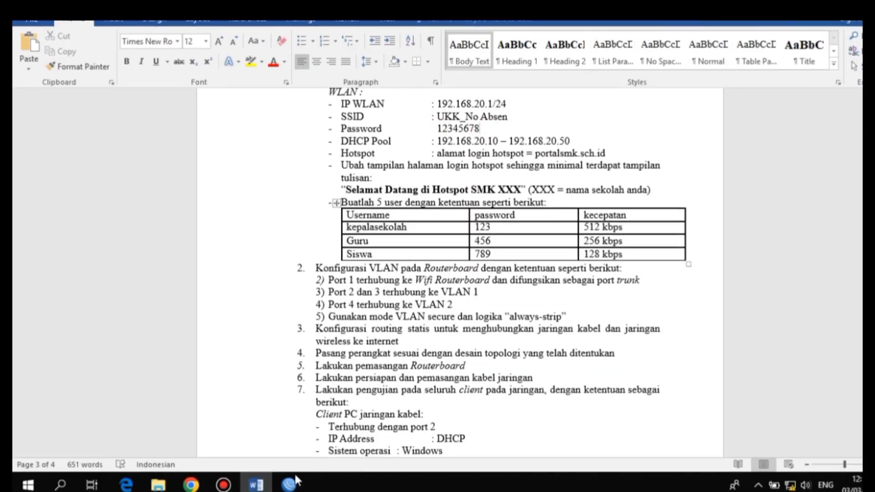
left_click(289, 484)
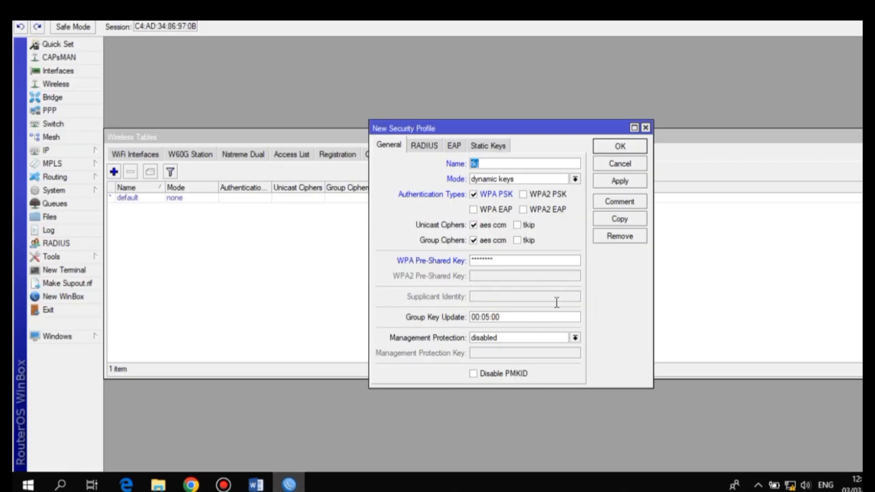
left_click(618, 182)
left_click(618, 147)
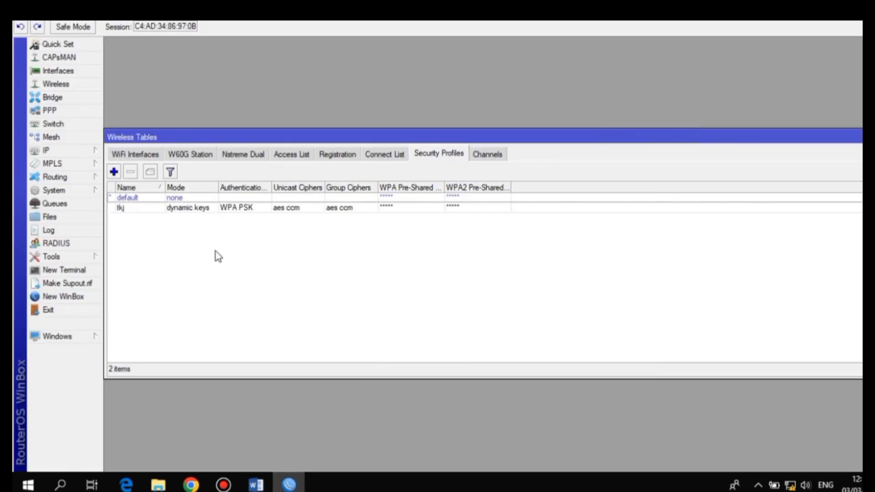
Assign the tkj security profile to wlan1-wireless and close the wireless tables window
left_click(151, 156)
double_click(164, 200)
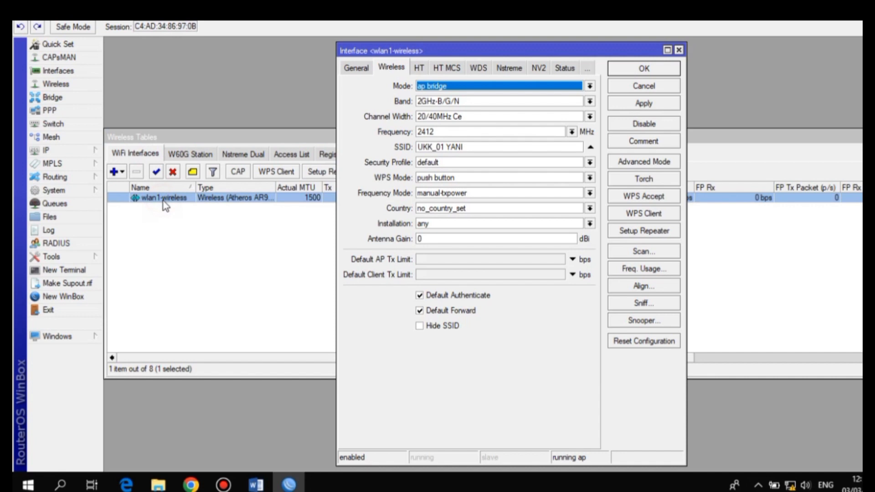
left_click(433, 163)
left_click(430, 181)
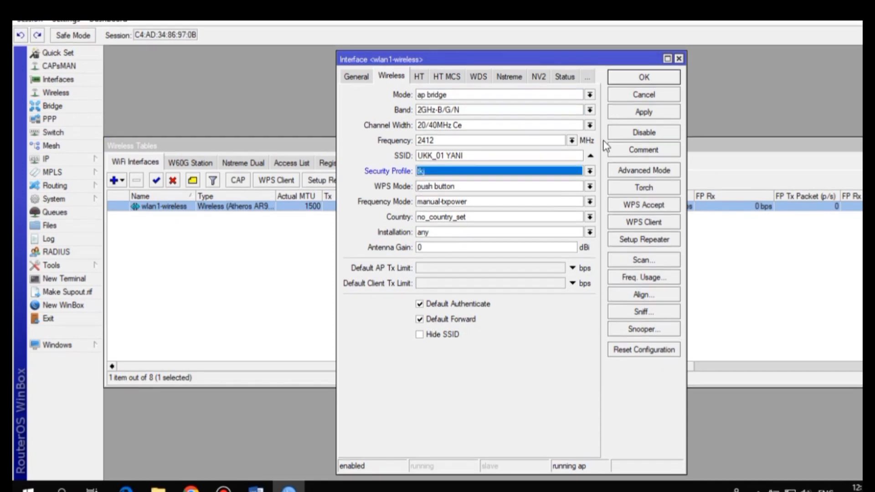
left_click(635, 105)
left_click(643, 101)
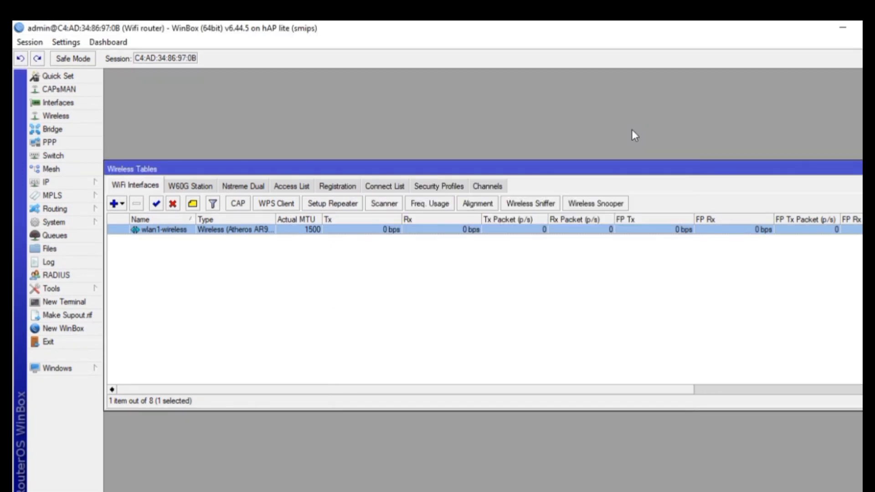
left_click(853, 169)
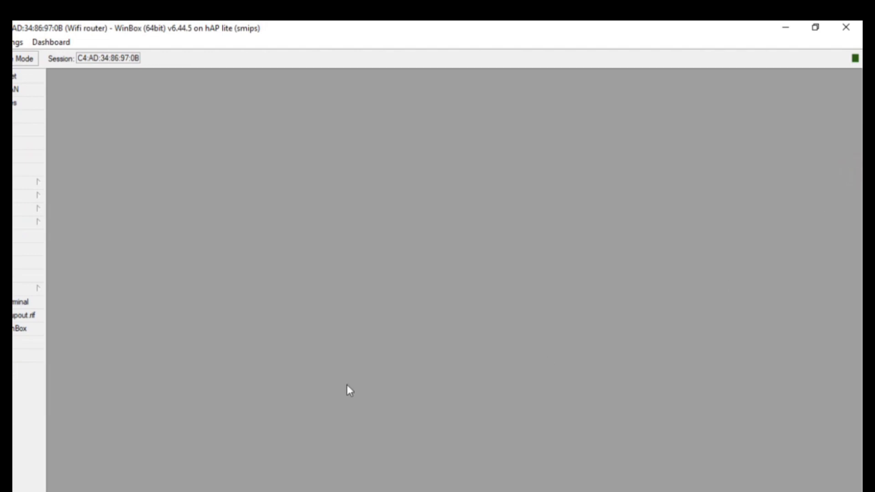
left_click(222, 483)
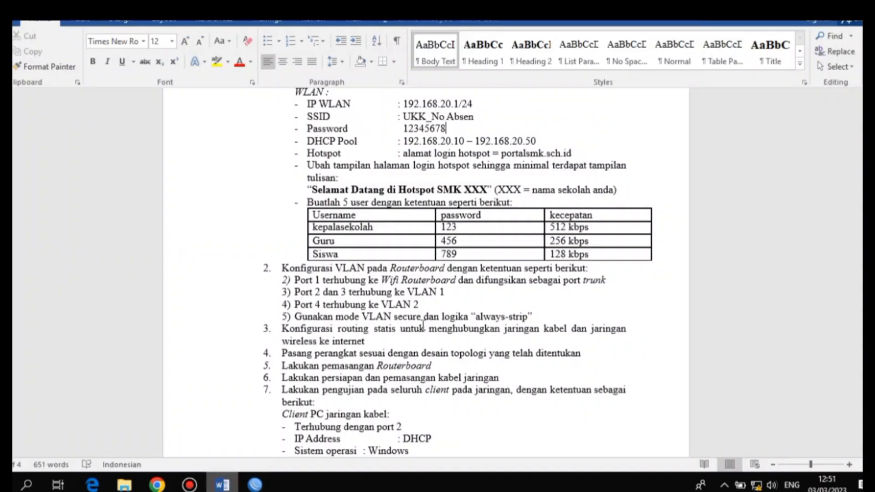
left_click(307, 153)
left_click_drag(306, 153, 574, 153)
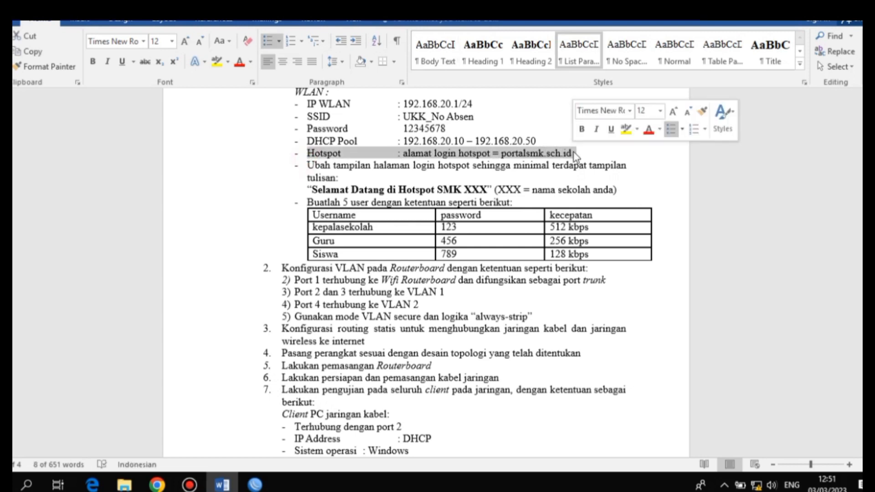
left_click(445, 154)
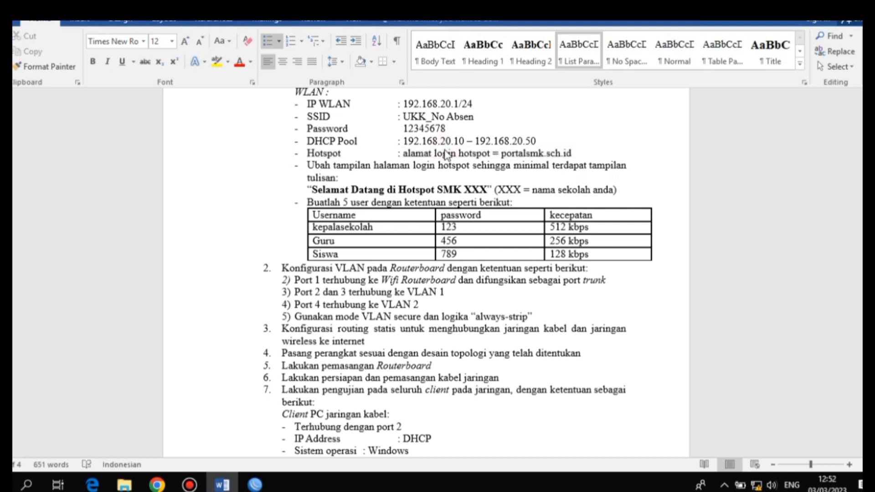
Open IP > Hotspot in WinBox and show the hotspot servers list
left_click(255, 484)
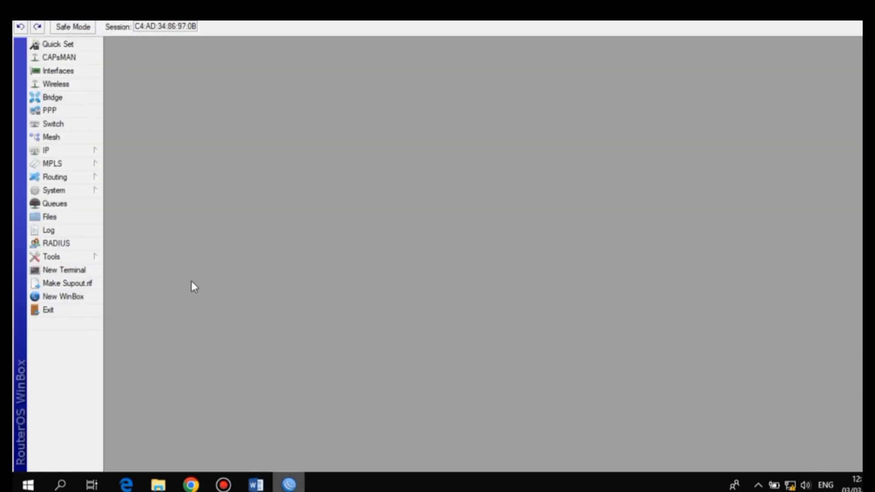
left_click(92, 151)
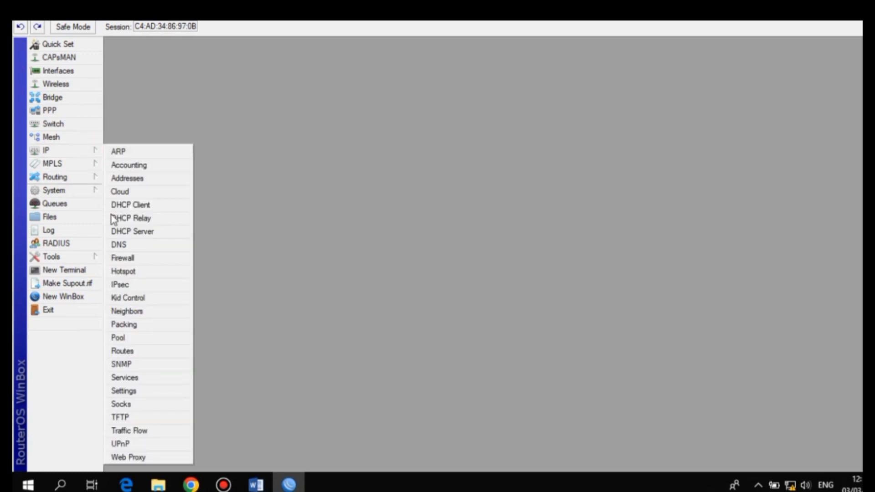
left_click(132, 271)
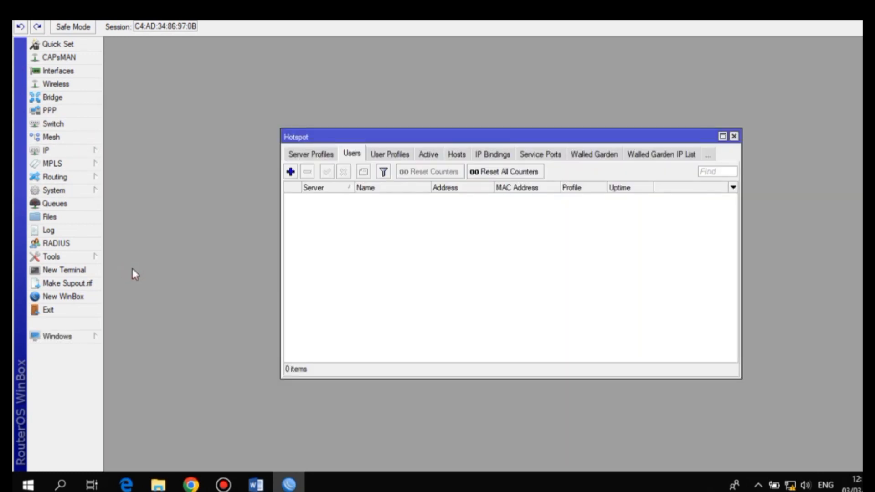
left_click(299, 155)
left_click(300, 155)
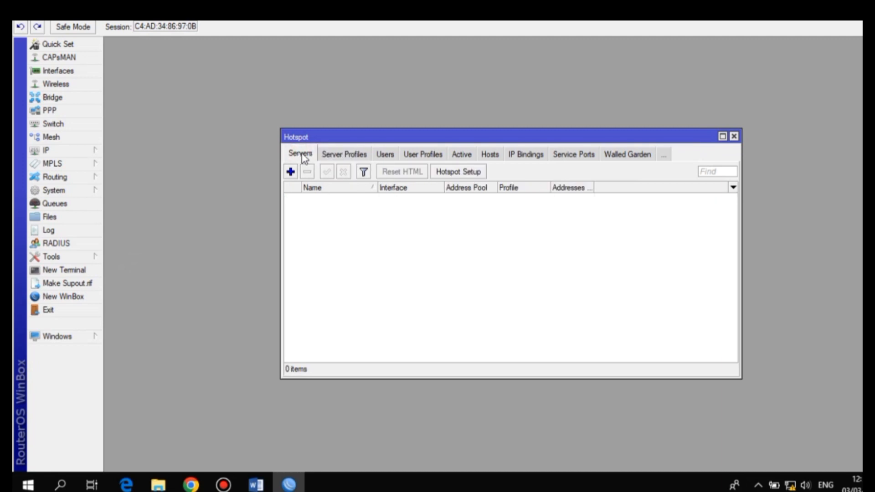
Run Hotspot Setup on wlan1-wireless with 192.168.20.1/24, the proposed pool and DNS name portalsmk.sch.id
left_click(460, 171)
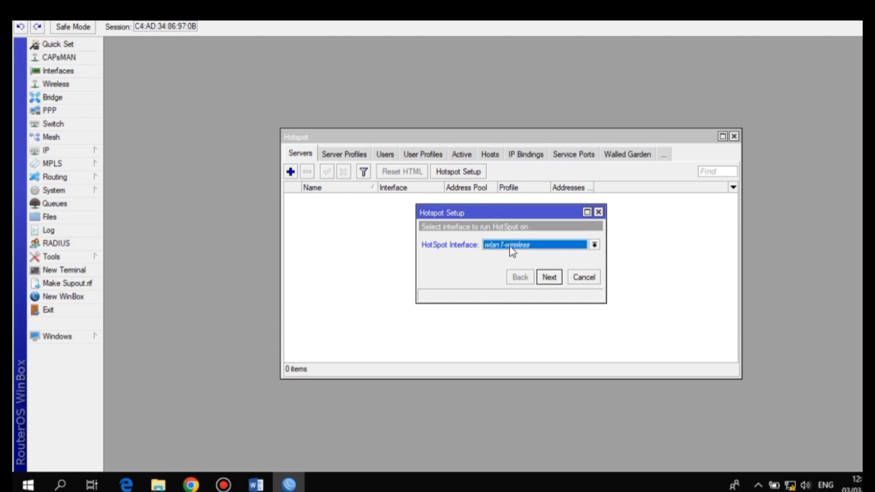
left_click(548, 277)
left_click(549, 277)
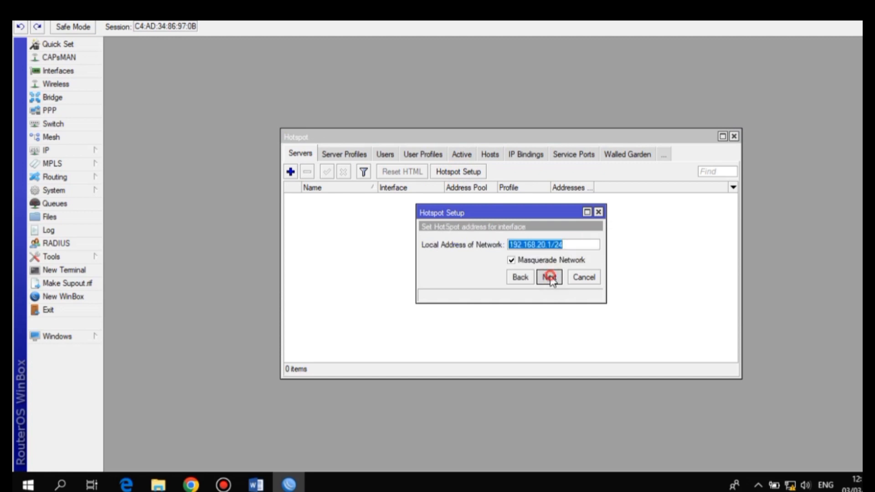
left_click(549, 277)
left_click(549, 277)
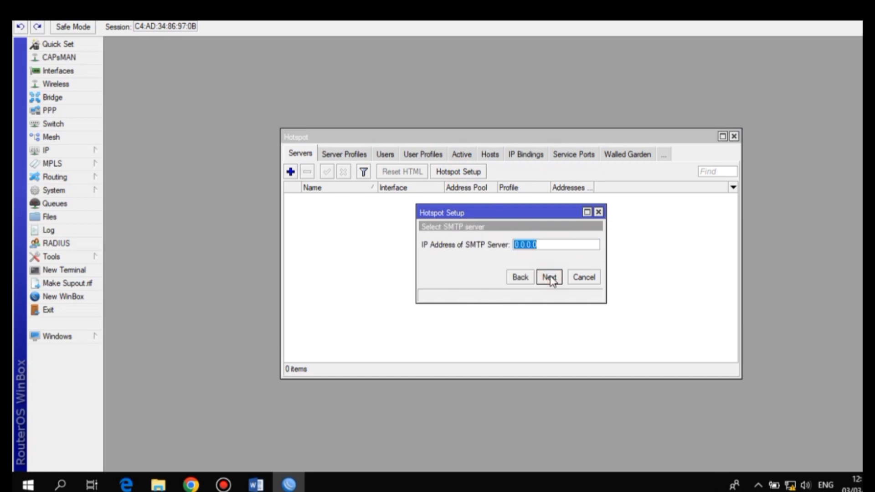
left_click(549, 277)
left_click(549, 277)
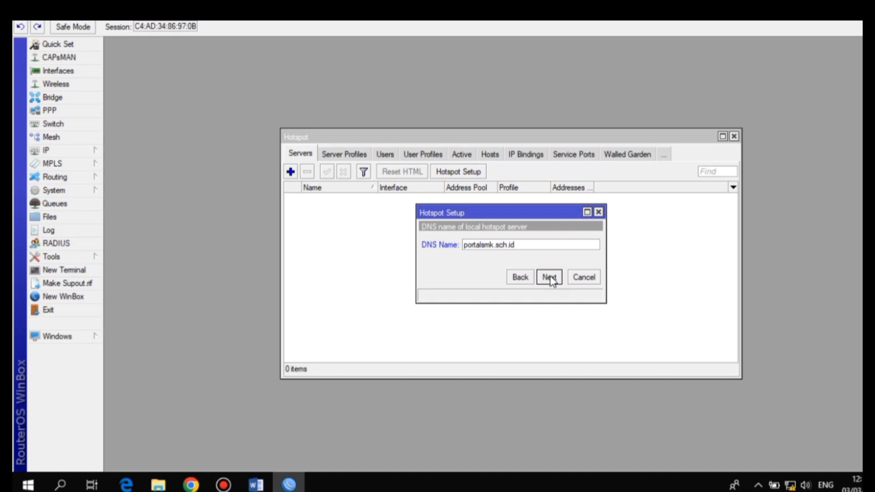
left_click(549, 277)
left_click(535, 260)
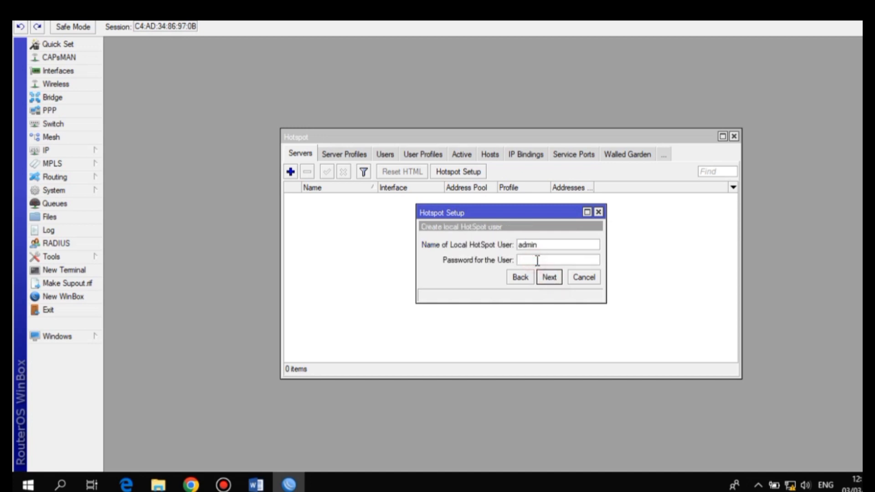
left_click(551, 280)
left_click(512, 252)
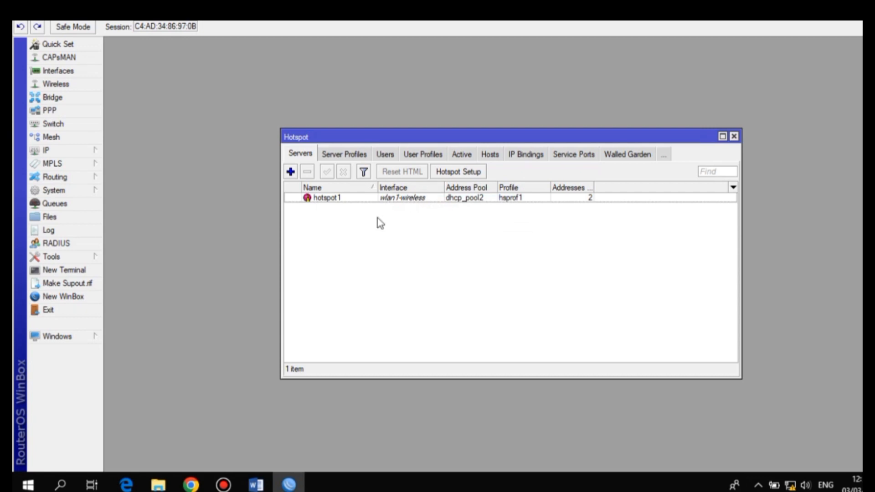
Untick Cookie login in hsprof1 so only HTTP CHAP remains, then close the Hotspot window
left_click(342, 154)
double_click(344, 206)
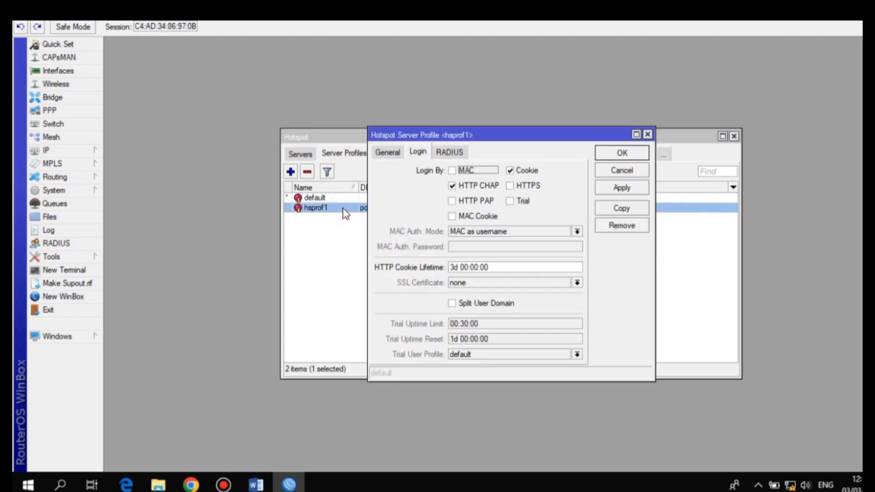
left_click(510, 170)
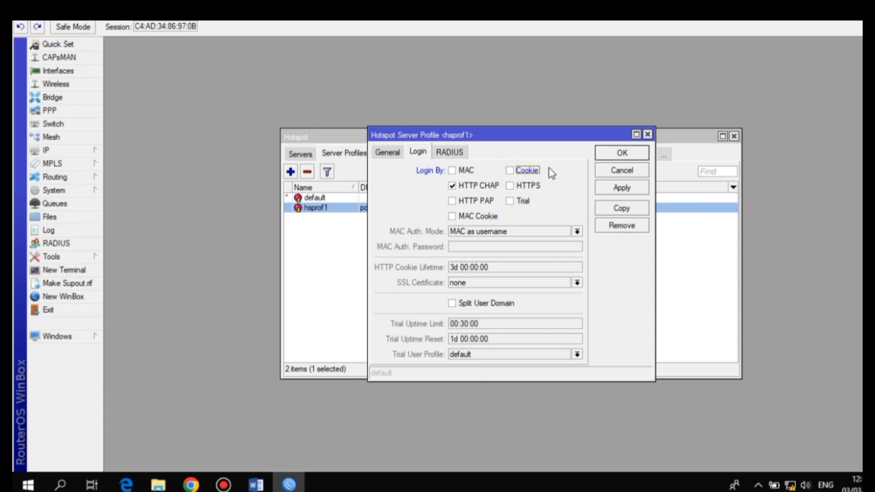
left_click(611, 190)
left_click(605, 153)
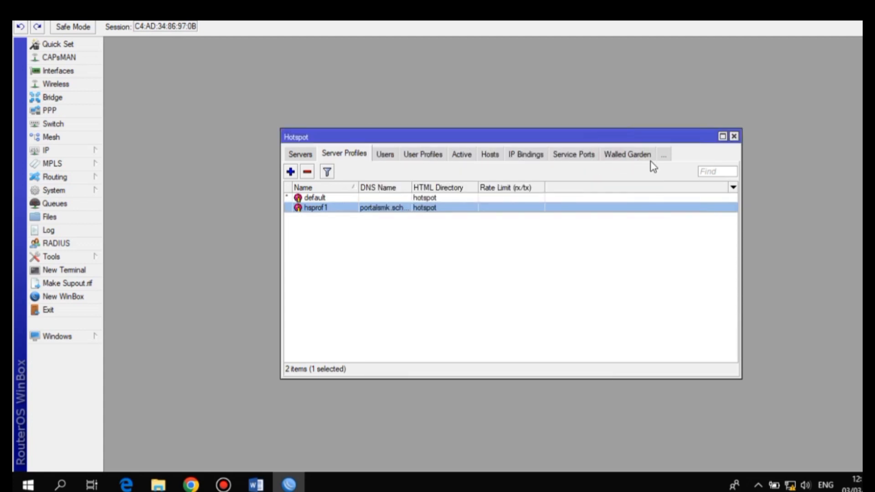
left_click(734, 136)
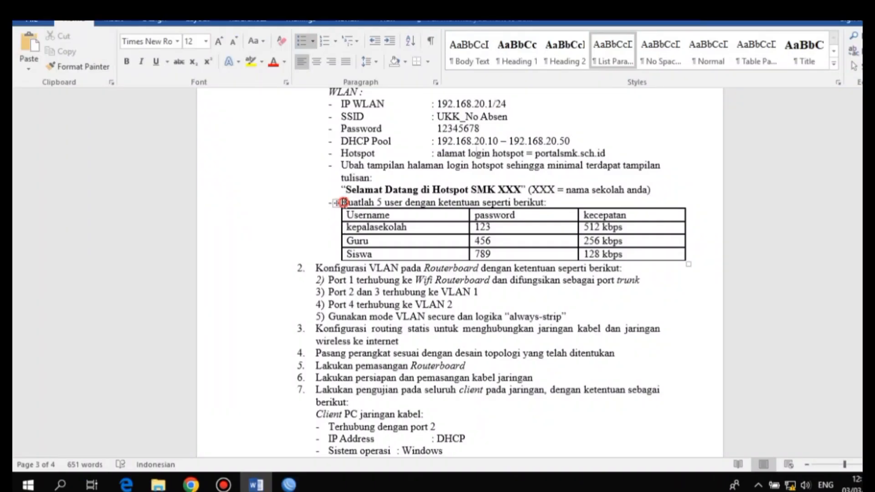
Select the 'Buatlah 5 user' line and its table of users, passwords and speeds in Word
left_click_drag(341, 203, 583, 255)
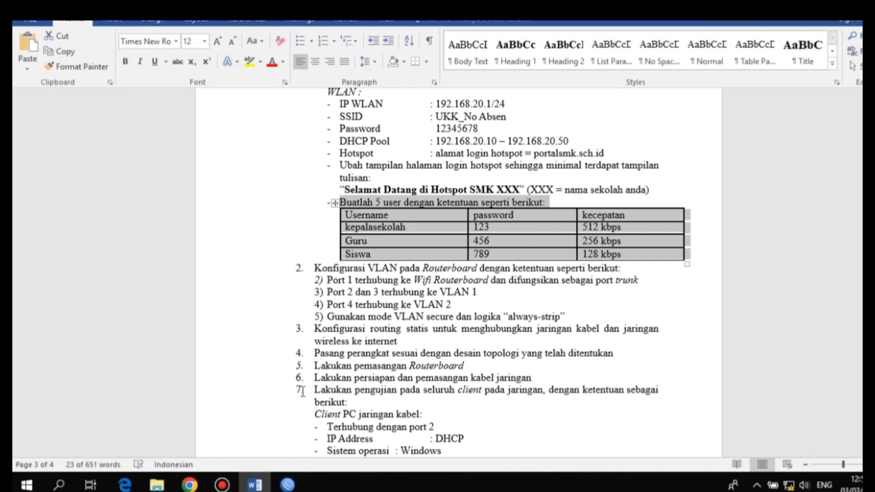
Add hotspot user profile kepsek with address pool dhcp_pool2 and rate limit 5m/5m
left_click(288, 484)
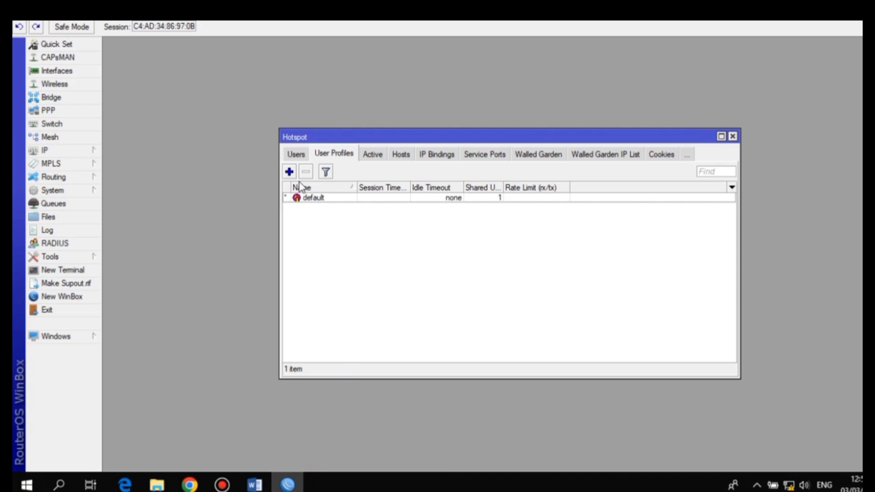
left_click(289, 171)
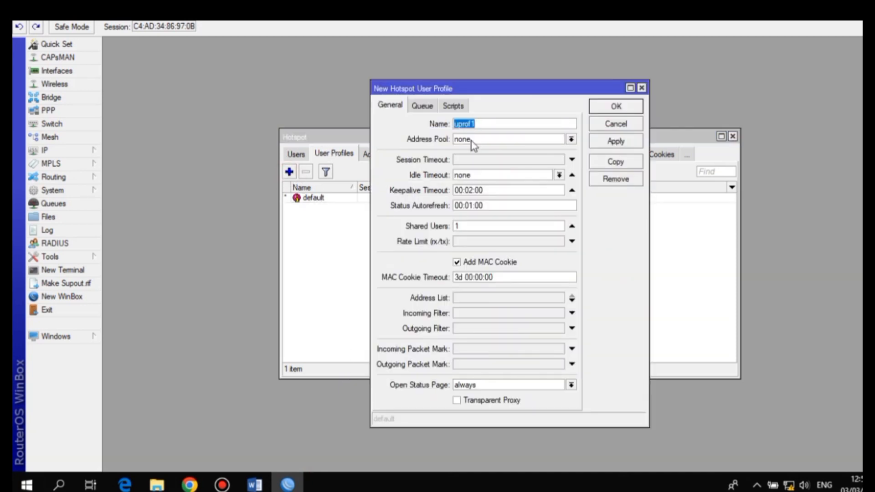
type("kepsek")
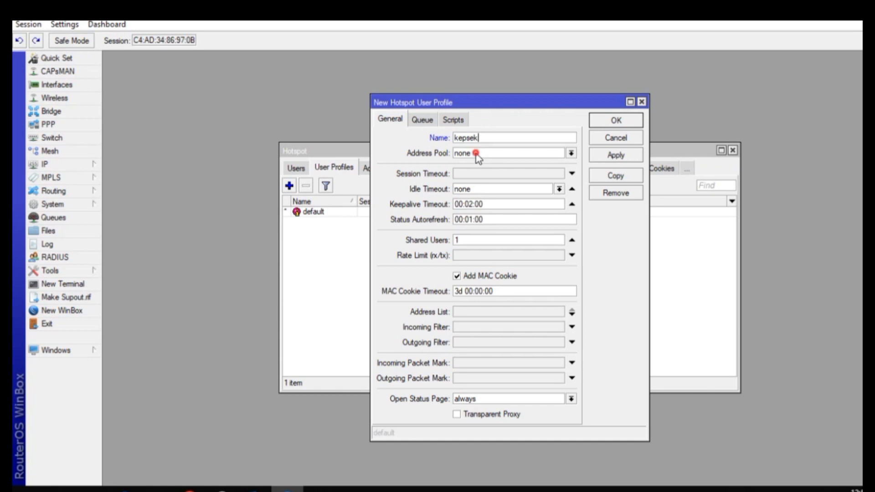
left_click(476, 153)
left_click(477, 177)
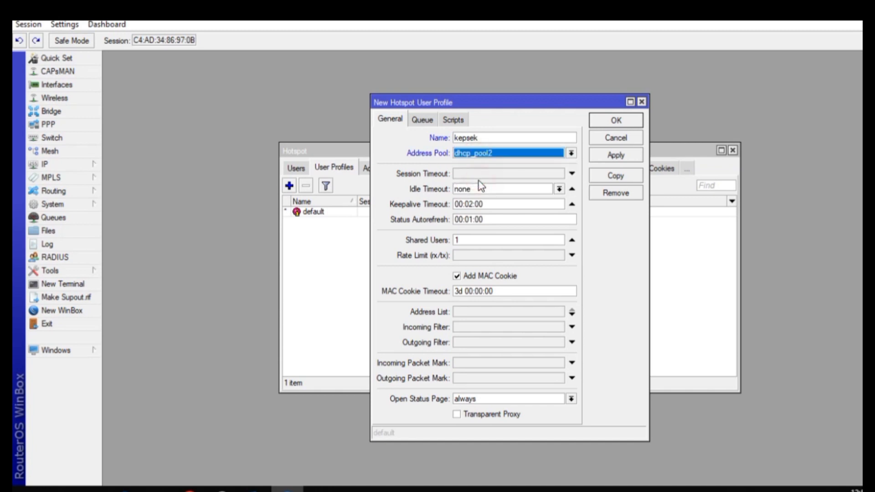
left_click(456, 256)
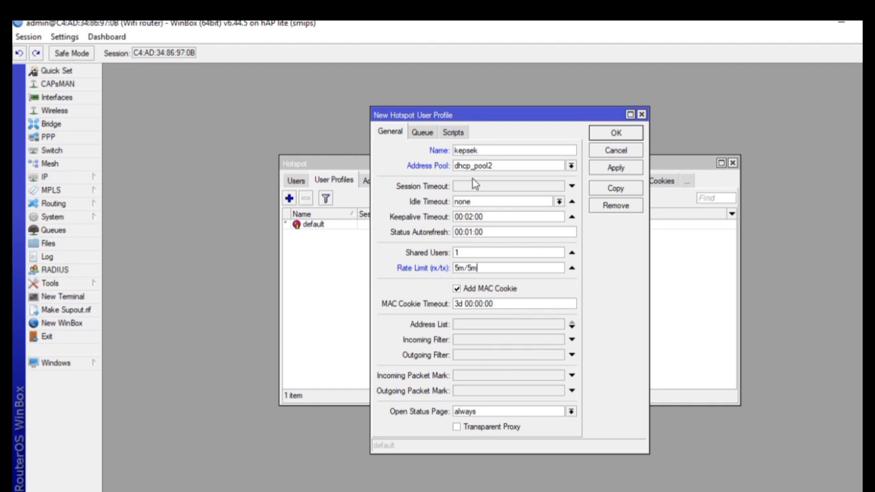
left_click(421, 132)
left_click(536, 166)
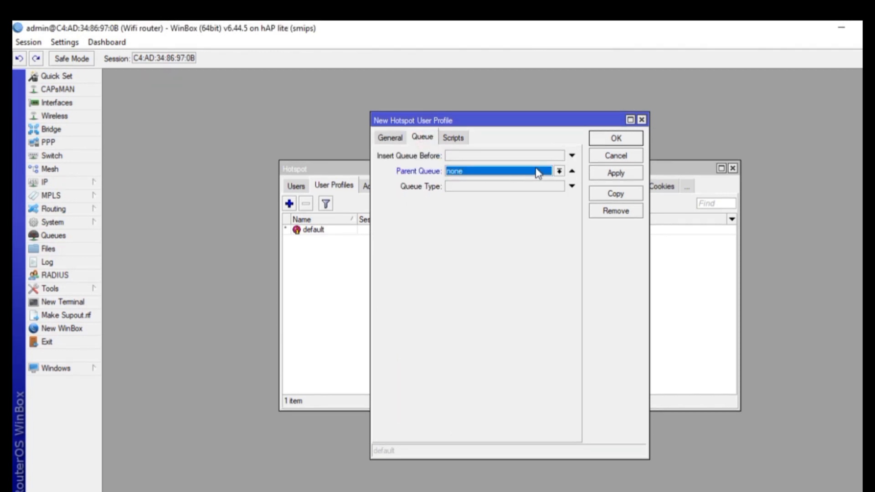
left_click(616, 178)
left_click(613, 140)
Add hotspot user profile guru with address pool dhcp_pool2 and rate limit 3m/3m
left_click(288, 204)
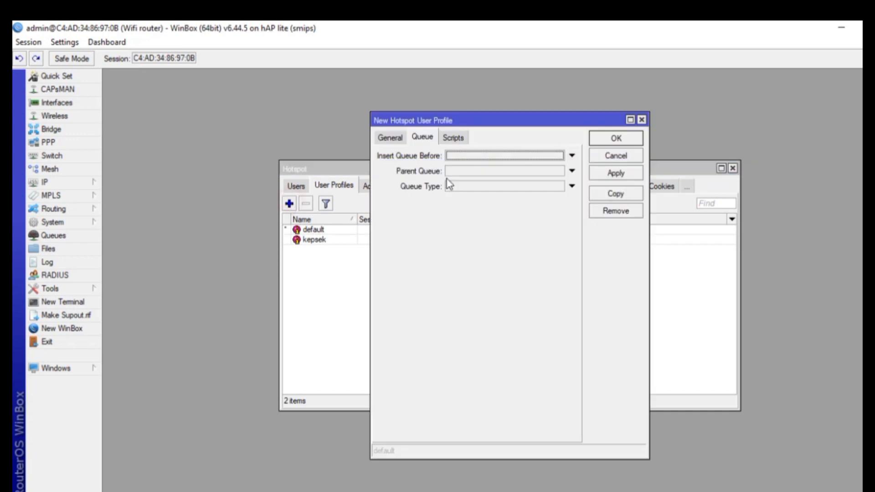
left_click(389, 136)
type("guru")
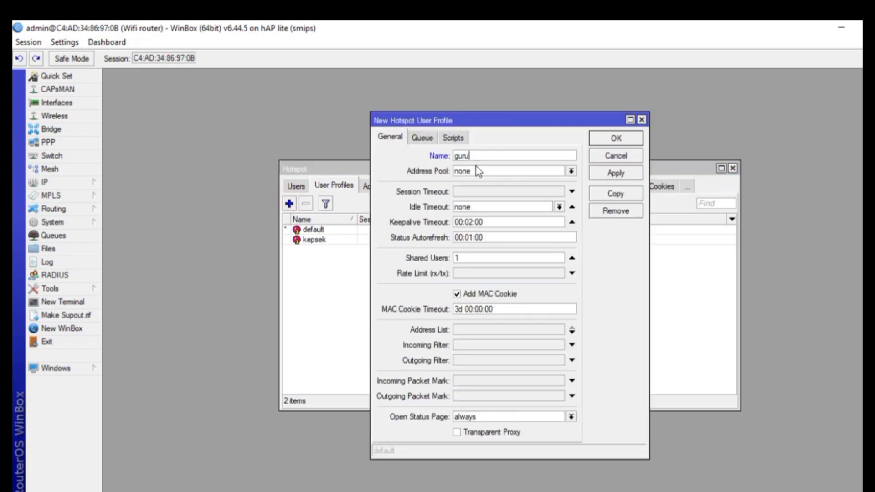
left_click(478, 172)
left_click(478, 200)
left_click(468, 274)
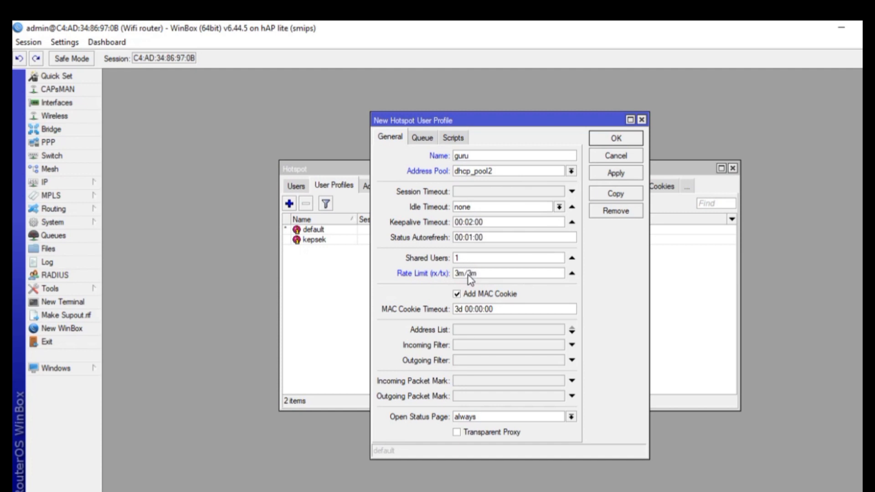
left_click(424, 138)
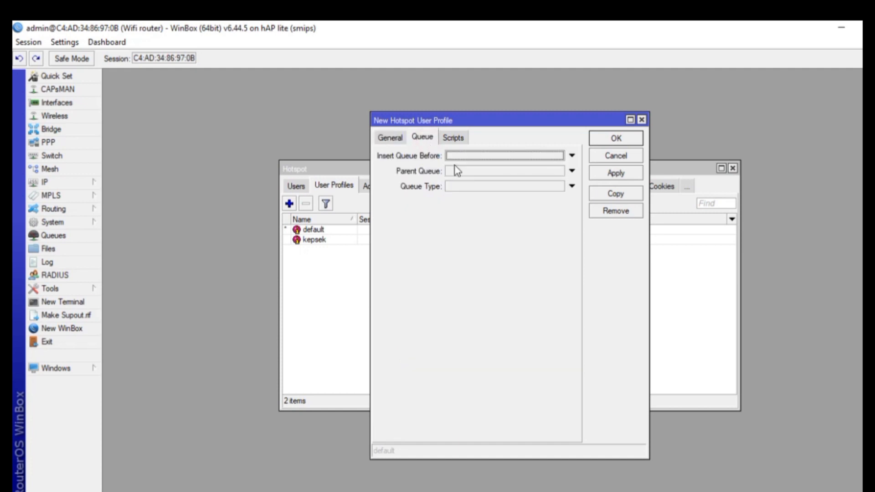
left_click(615, 172)
left_click(614, 138)
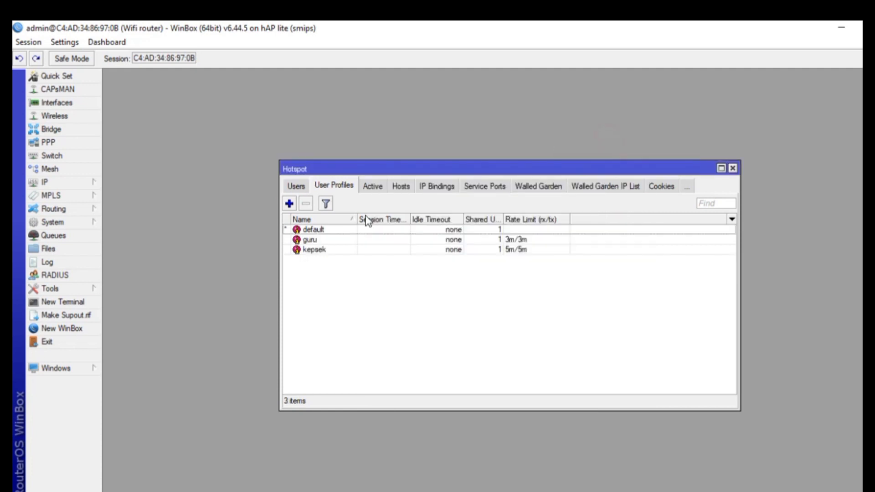
Add hotspot user profile siswa with address pool dhcp_pool2, rate limit 3m/3m and parent queue none
left_click(290, 204)
left_click(390, 138)
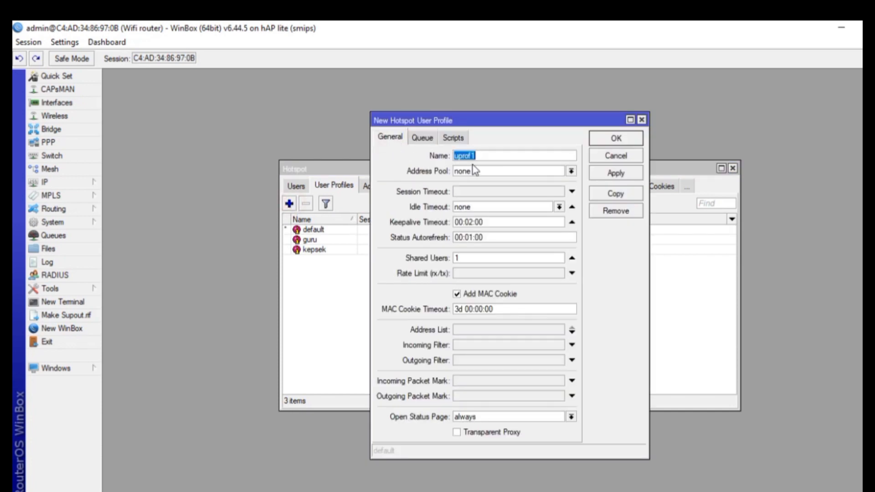
type("siswa")
left_click(473, 171)
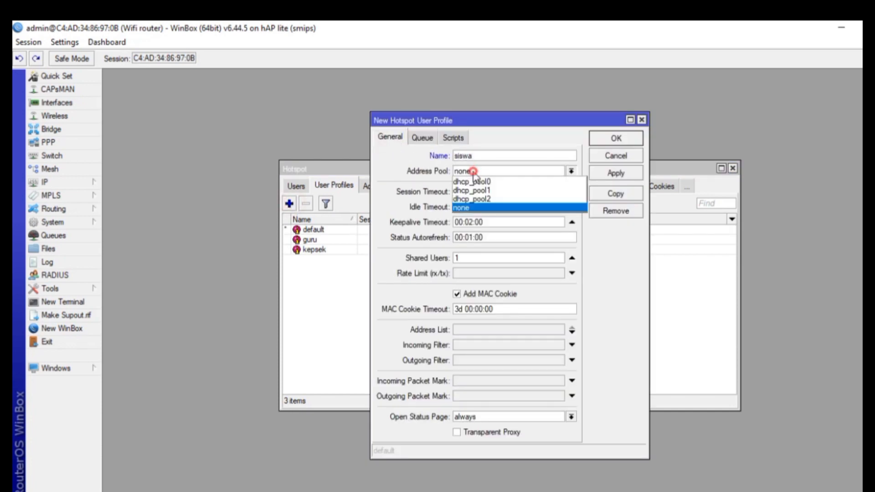
left_click(474, 199)
left_click(472, 273)
type("3m")
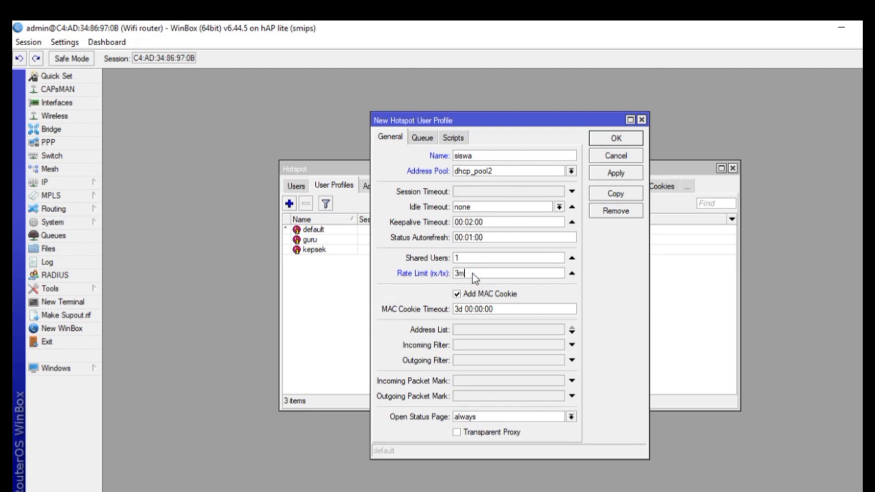
type("/3m")
left_click(423, 138)
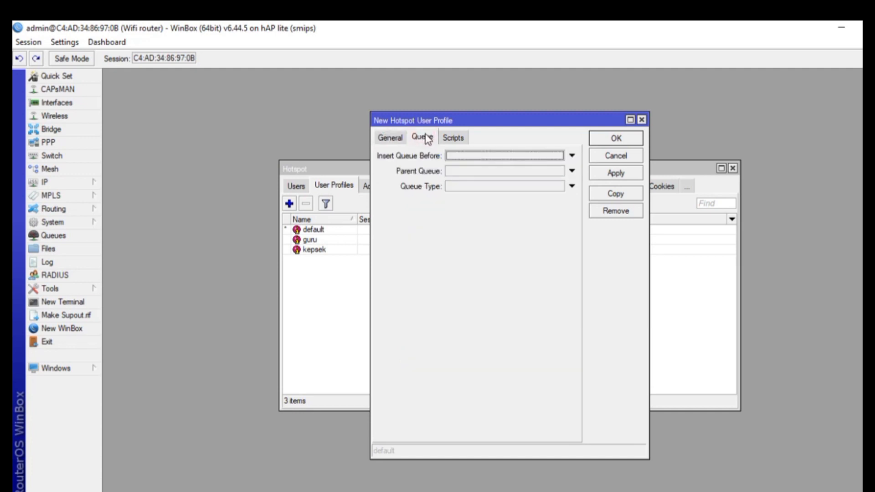
left_click(559, 172)
left_click(554, 179)
left_click(611, 175)
left_click(606, 139)
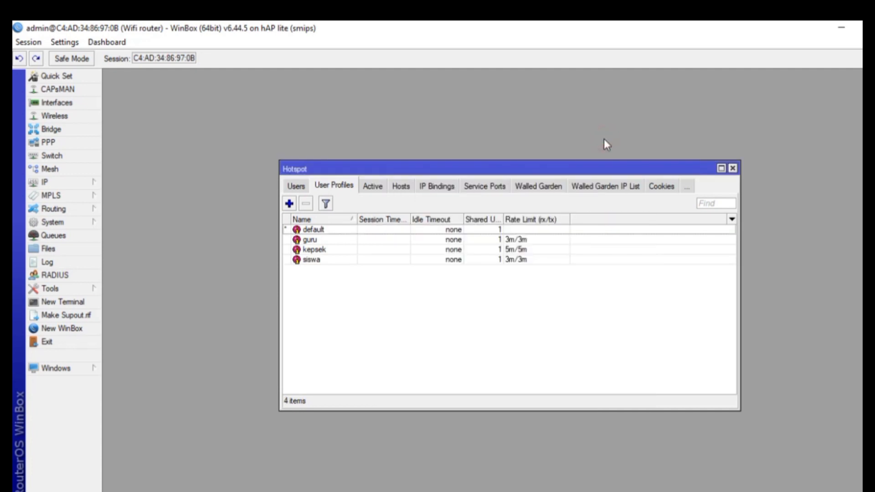
Review the admin hotspot user, leaving server all and profile admin unchanged
left_click(297, 188)
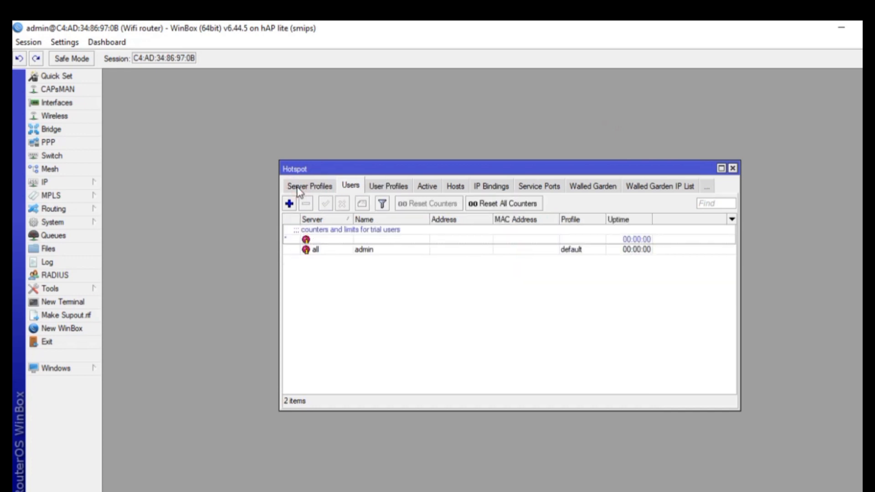
double_click(331, 249)
left_click(458, 232)
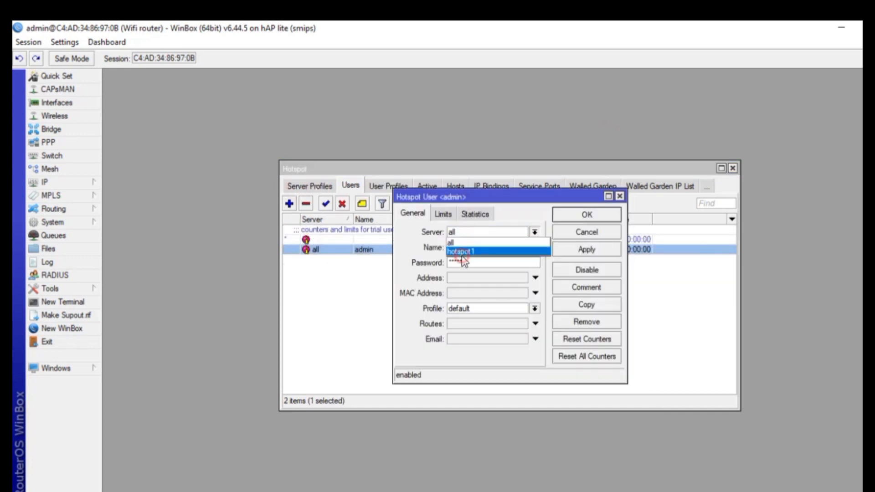
left_click(462, 256)
left_click(465, 309)
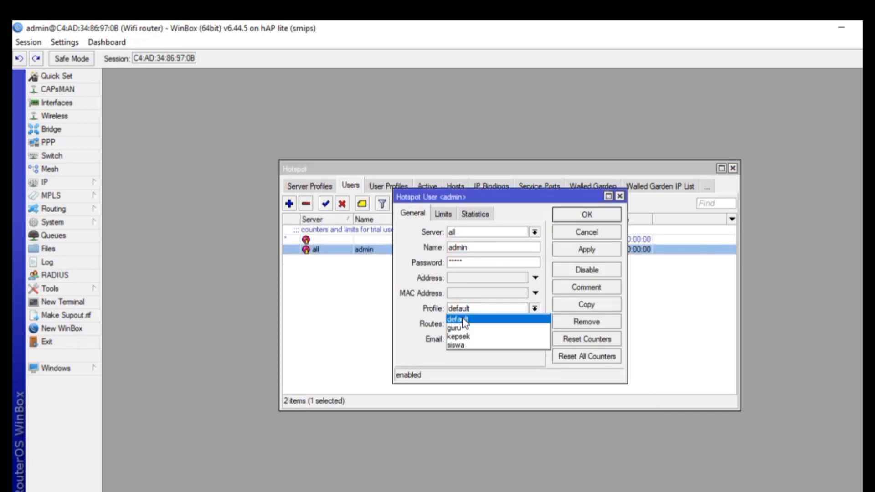
left_click(595, 230)
left_click(607, 197)
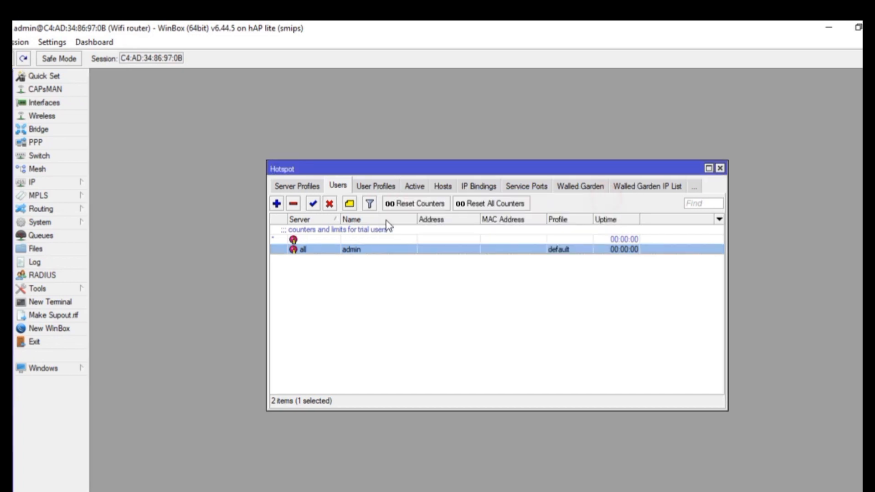
Rename the default user profile to admin with address pool dhcp_pool2 and rate limit 5m/5m
left_click(367, 185)
double_click(326, 233)
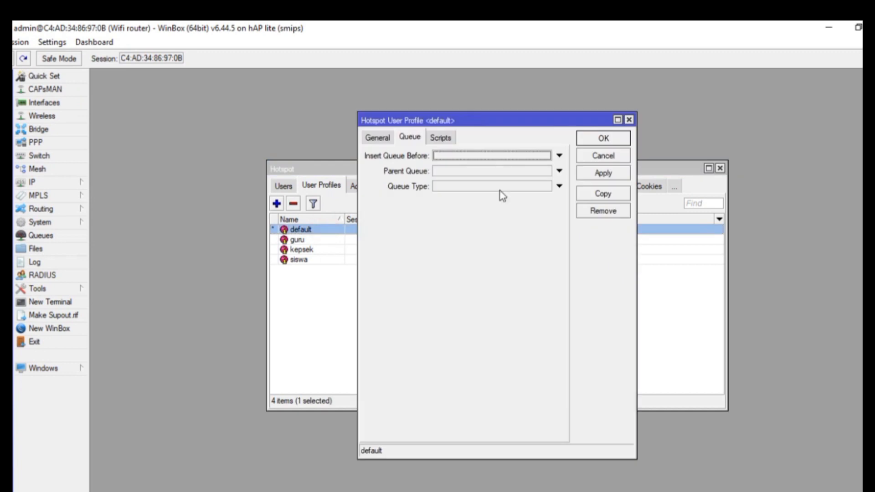
left_click(386, 137)
type("admin")
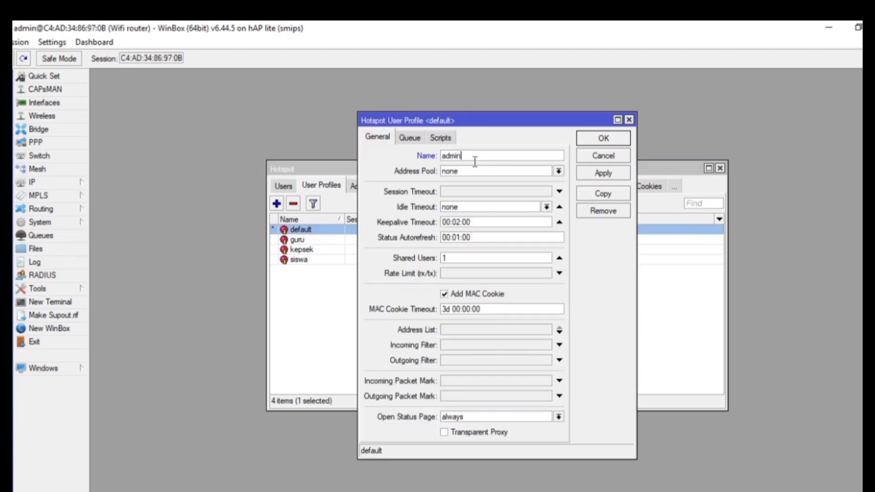
left_click(475, 171)
left_click(470, 195)
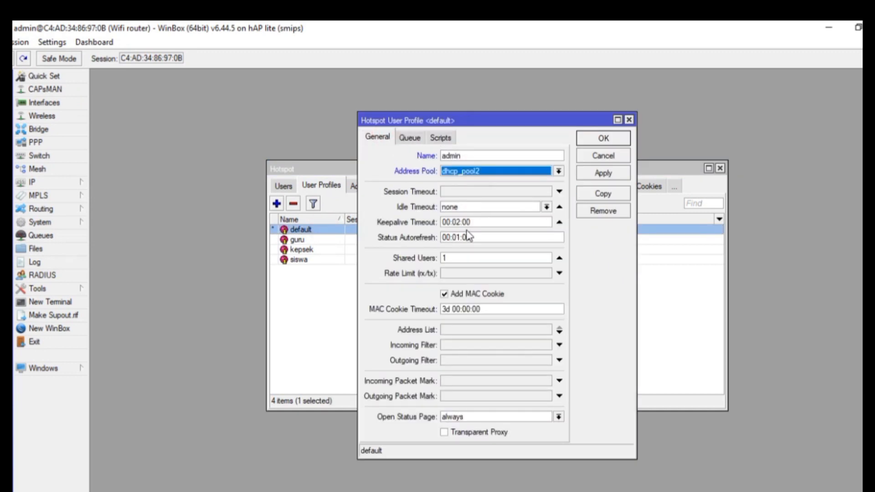
left_click(454, 275)
type("5m/5")
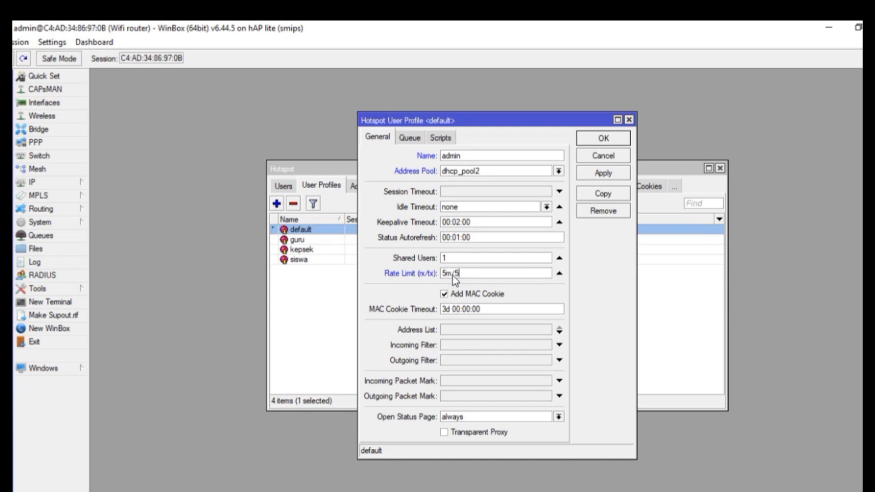
type("m")
left_click(409, 137)
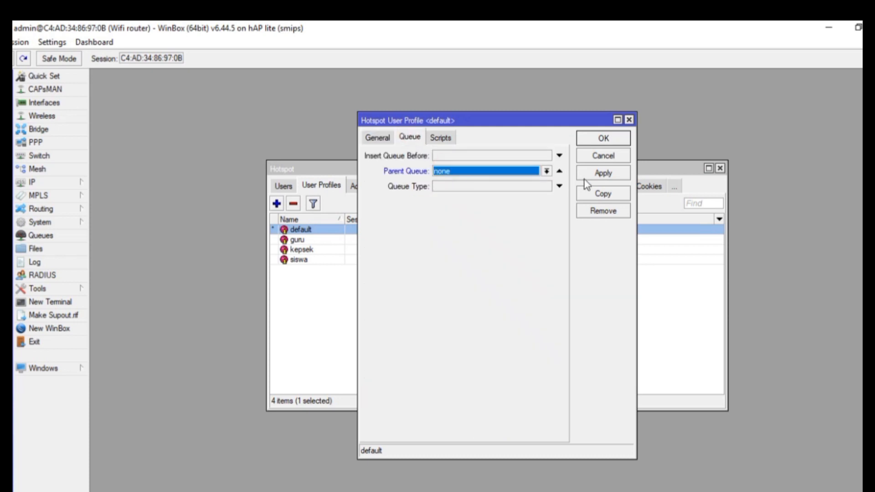
left_click(601, 139)
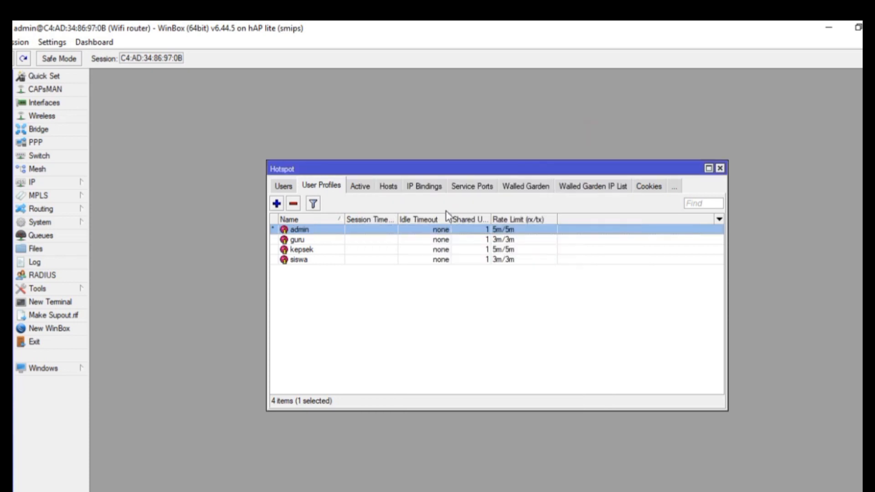
Move hotspot user admin to server hotspot1, keeping the admin profile
left_click(283, 186)
double_click(347, 249)
left_click(463, 237)
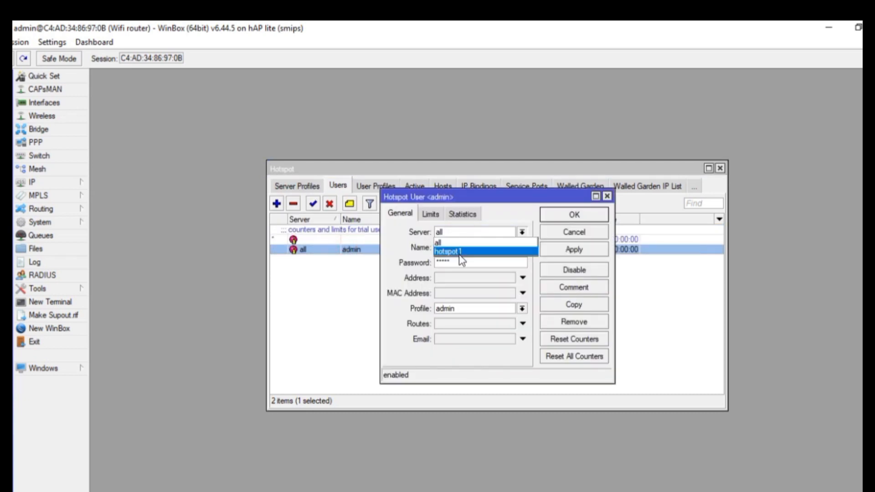
left_click(458, 254)
left_click(522, 309)
left_click(461, 319)
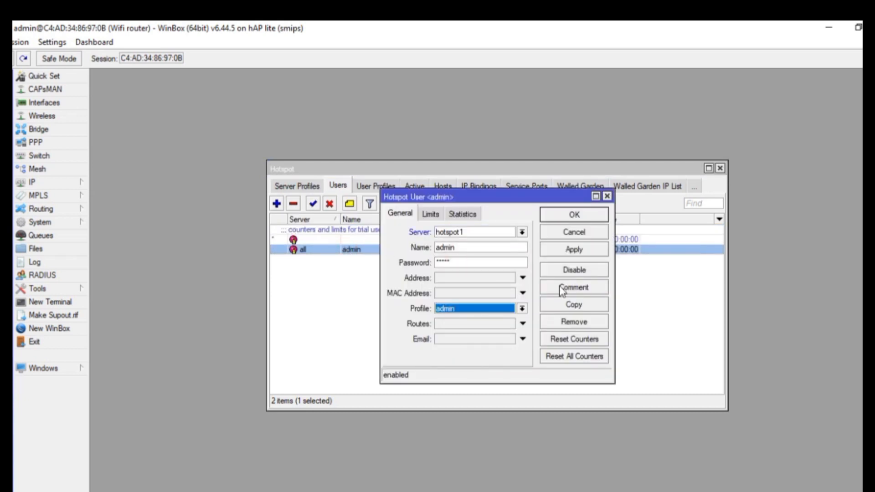
left_click(566, 251)
left_click(567, 215)
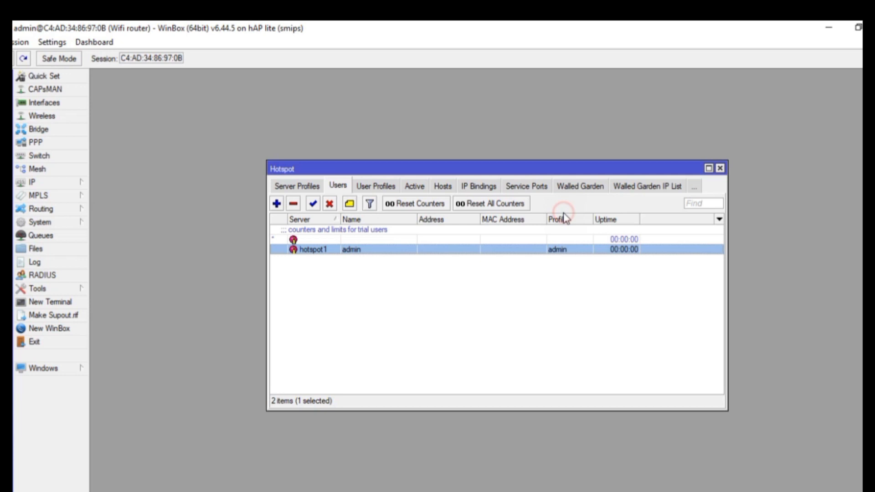
Add hotspot user kepsek on hotspot1 with a password and the kepsek profile
left_click(276, 203)
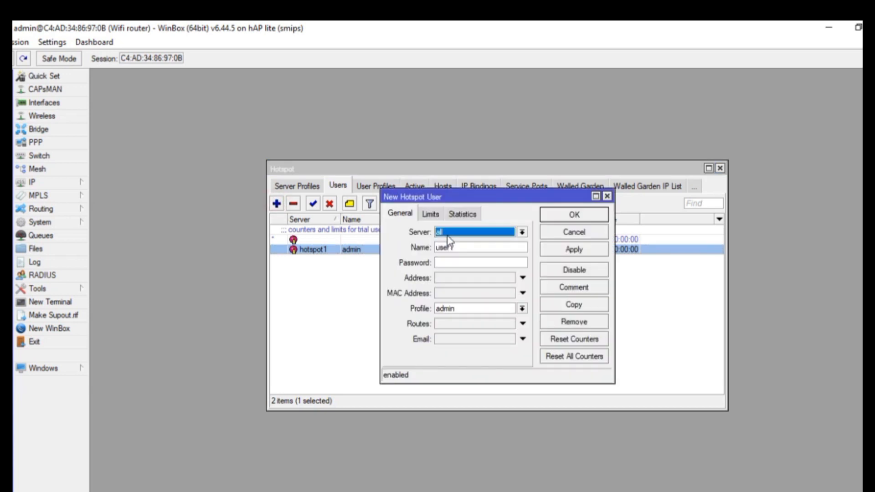
left_click(448, 233)
left_click(451, 250)
left_click(453, 248)
key("BackSpace")
key("BackSpace")
key("BackSpace")
key("BackSpace")
key("BackSpace")
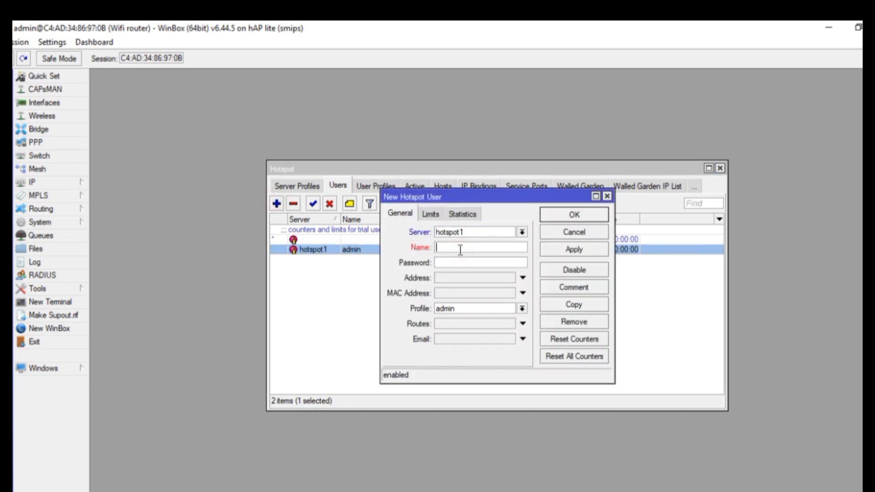
type("kepsek")
left_click(459, 263)
type("*")
left_click(469, 308)
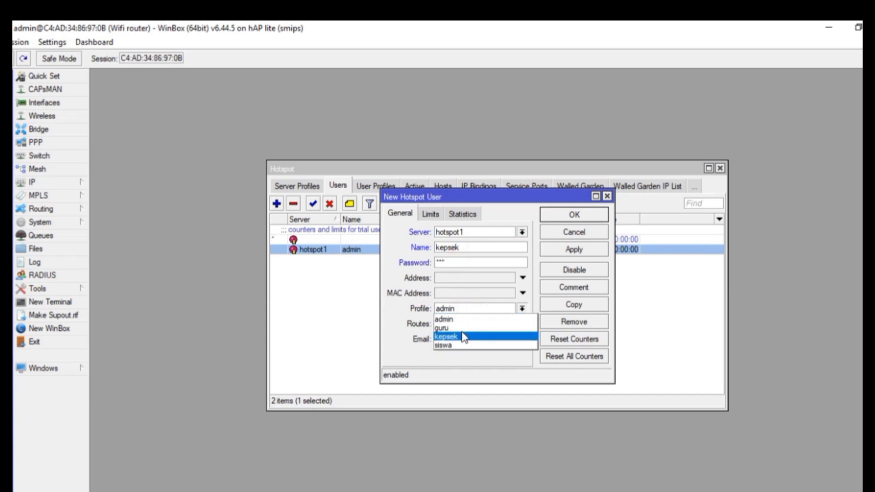
left_click(455, 336)
left_click(591, 252)
left_click(574, 214)
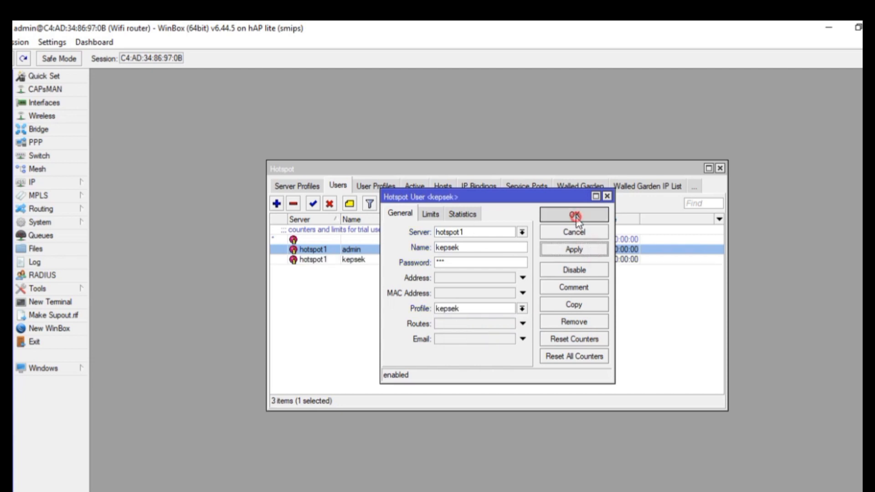
Add hotspot user guru on hotspot1 with a password and the guru profile
left_click(276, 204)
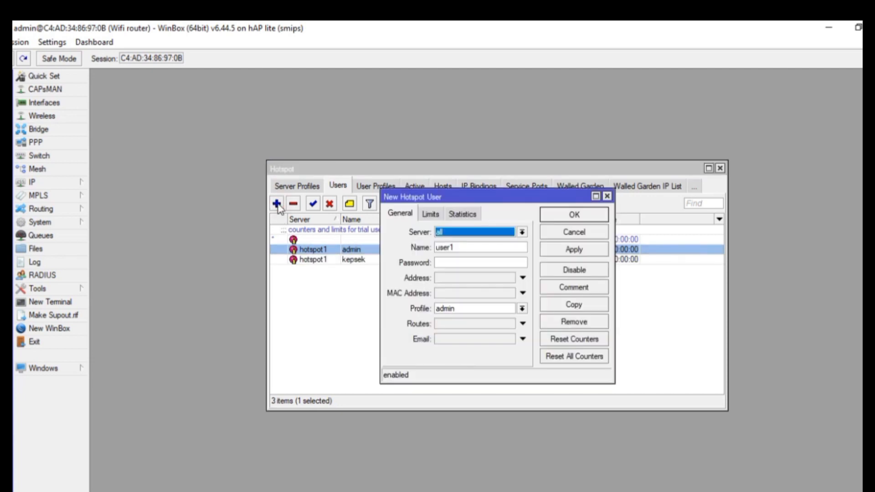
left_click(440, 234)
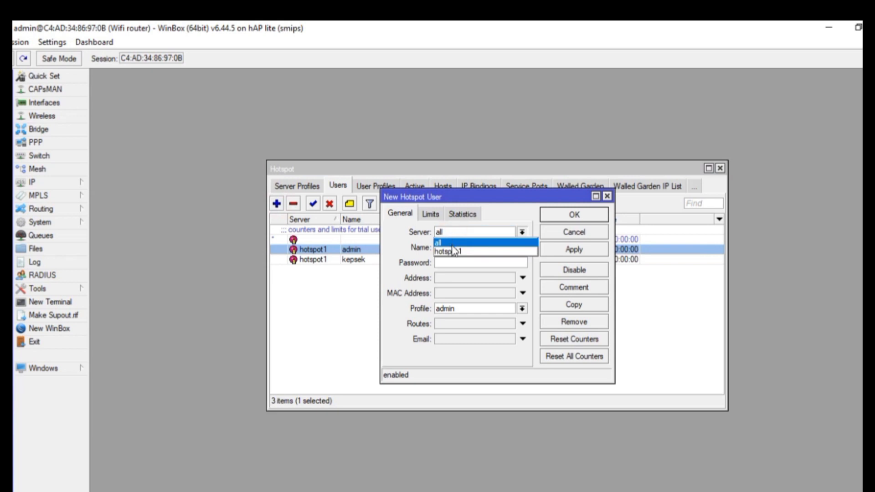
left_click(451, 250)
left_click(457, 248)
key("BackSpace")
key("BackSpace")
key("BackSpace")
key("BackSpace")
key("BackSpace")
type("s")
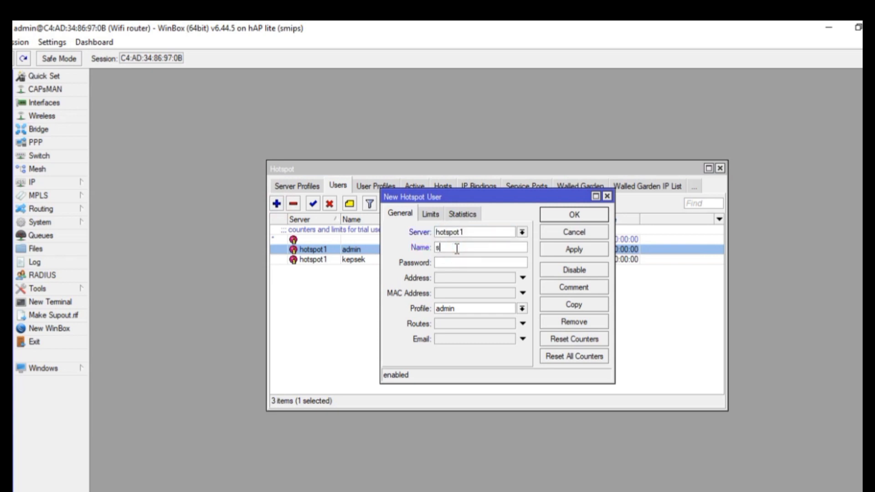
left_click(455, 262)
type("1")
left_click(445, 311)
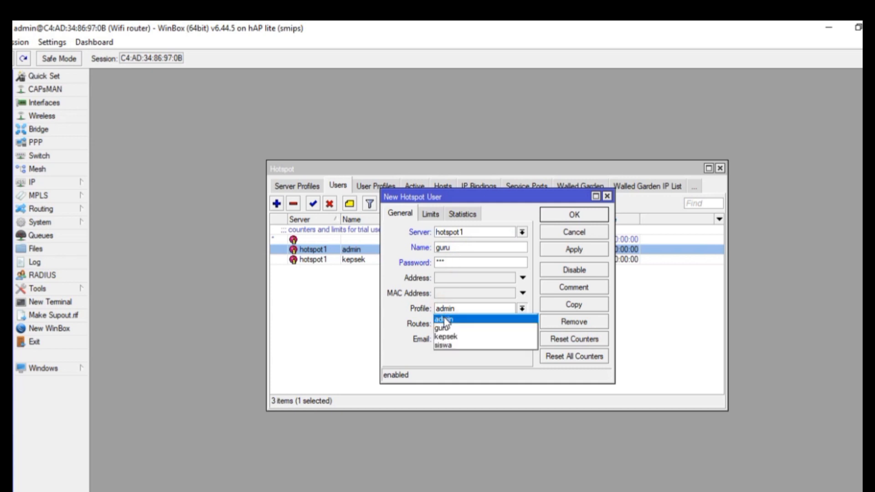
left_click(447, 328)
left_click(573, 249)
left_click(567, 218)
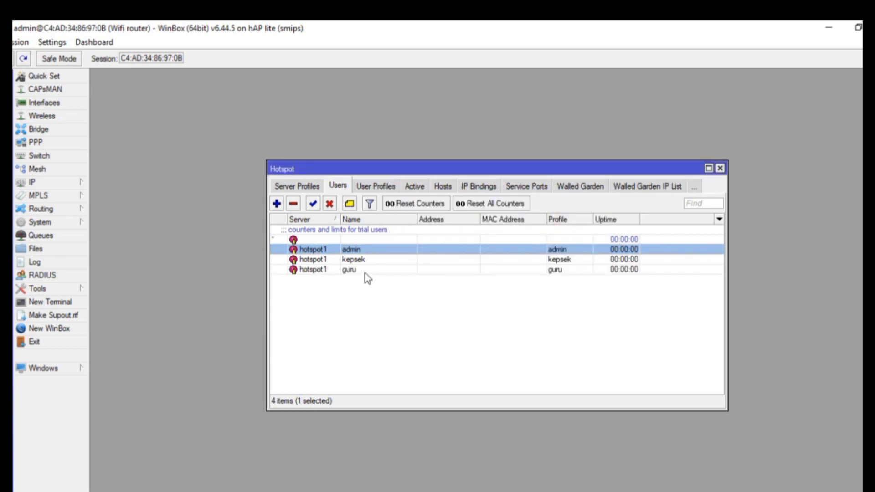
Add hotspot user siswa on hotspot1 with the siswa profile
left_click(276, 204)
left_click(445, 233)
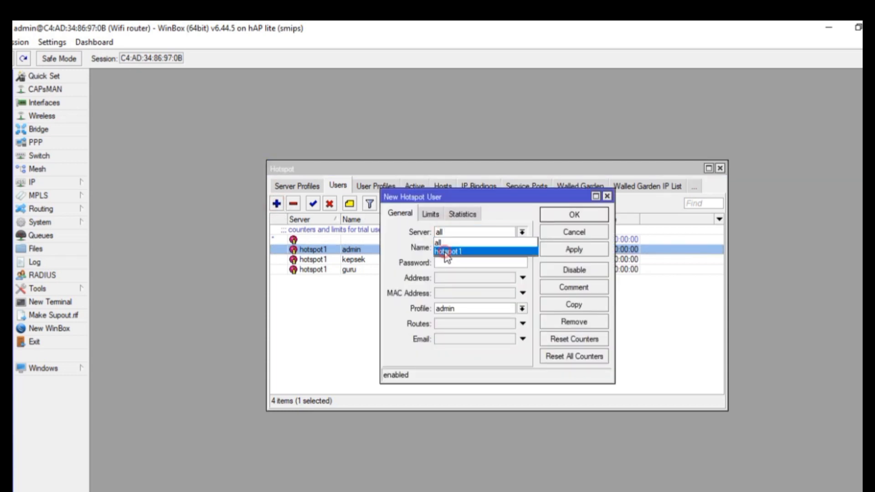
left_click(446, 252)
left_click(461, 249)
type("u")
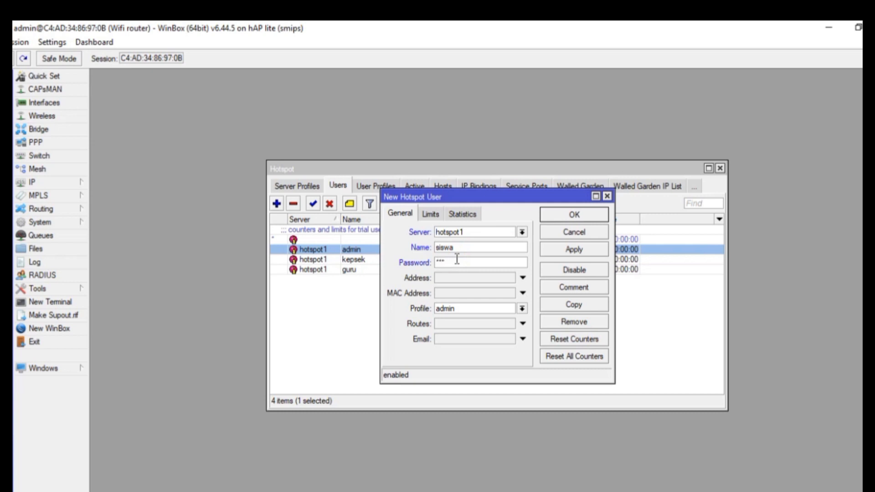
left_click(450, 308)
left_click(453, 345)
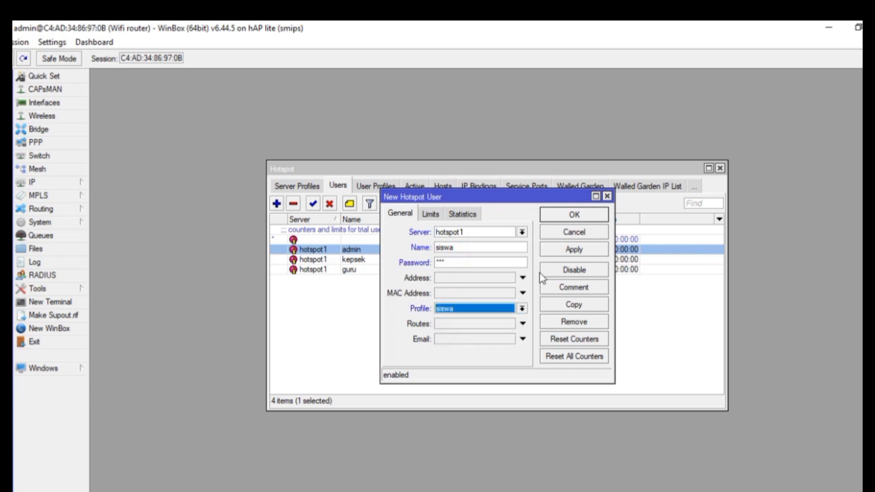
left_click(556, 249)
left_click(570, 215)
left_click(449, 305)
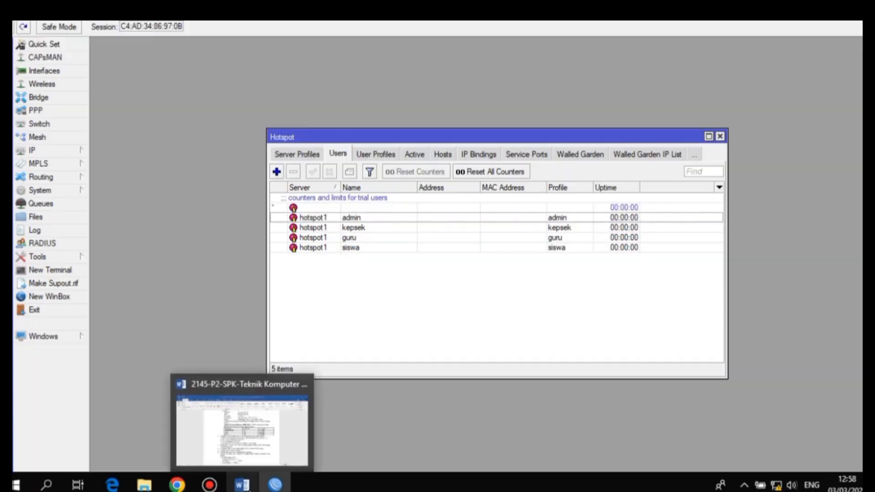
Check the Word task sheet's welcome-text requirement for the login page
left_click(242, 485)
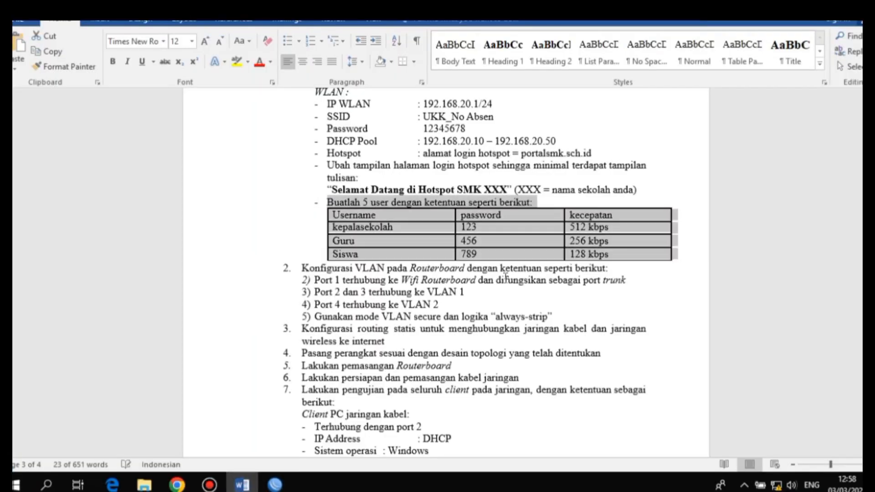
left_click(327, 164)
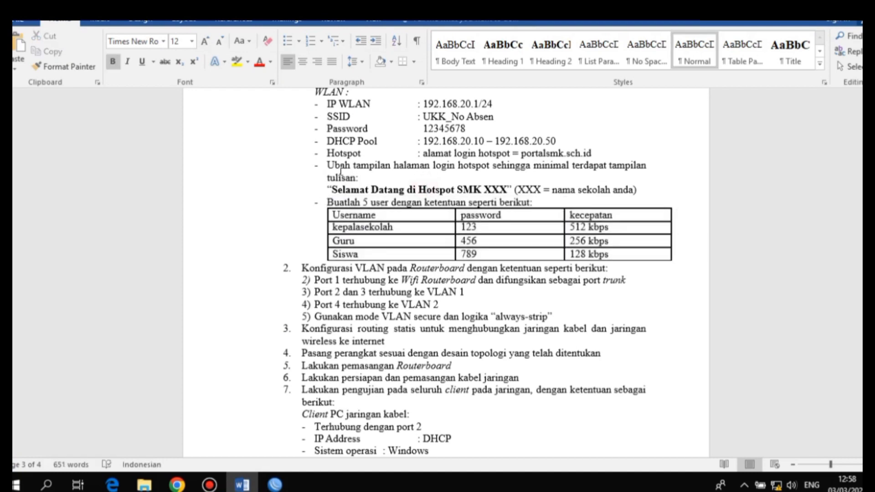
left_click_drag(342, 165, 535, 202)
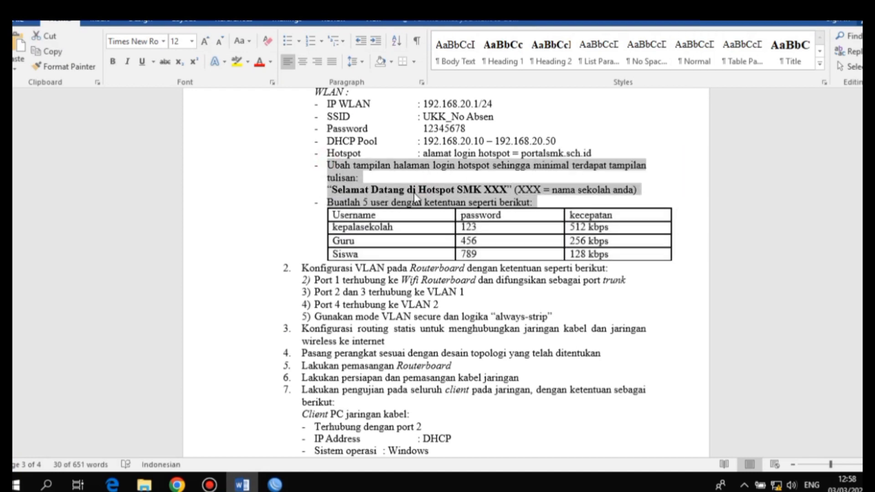
left_click(275, 484)
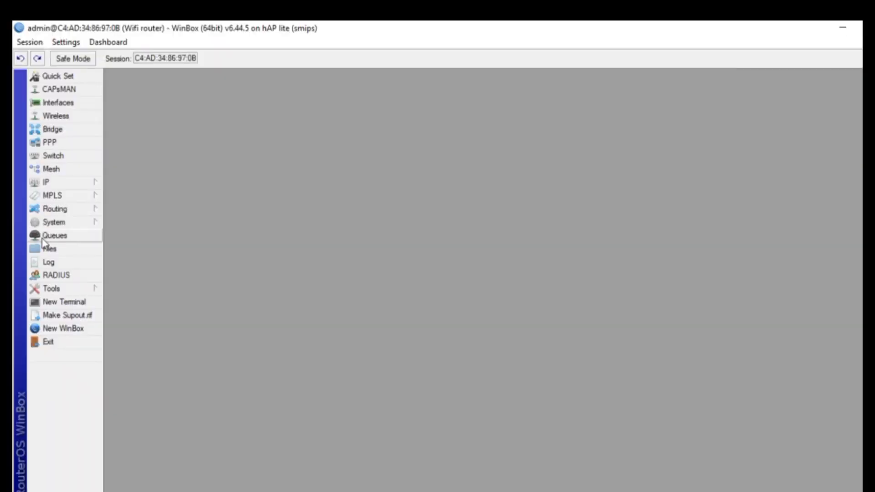
Copy hotspot/login.html from the router's File List to the desktop and open it in Chrome
left_click(49, 248)
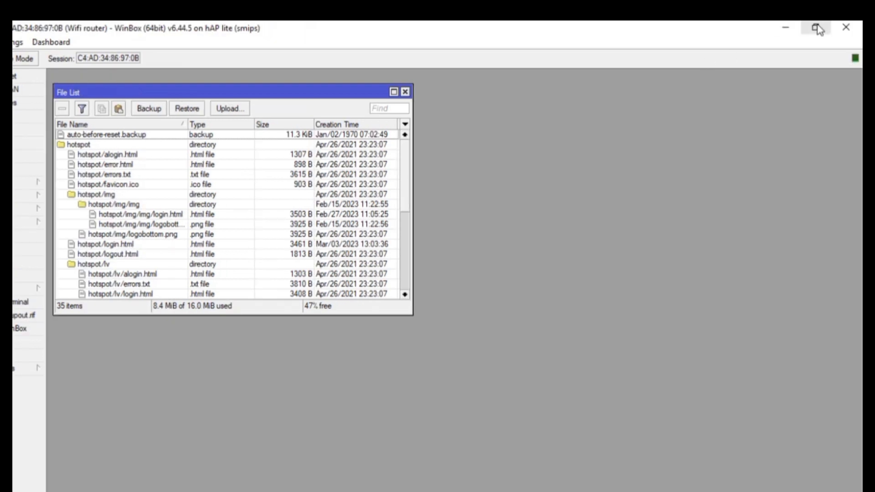
left_click(813, 27)
left_click(110, 249)
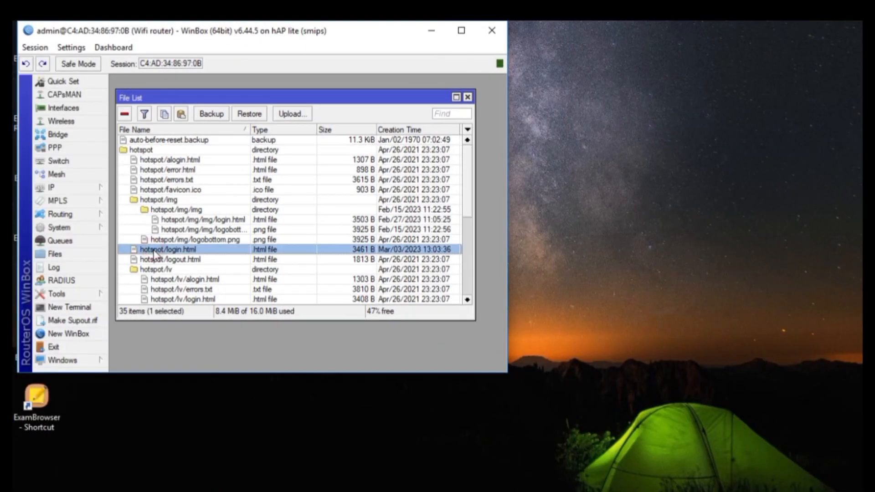
left_click_drag(241, 252, 632, 161)
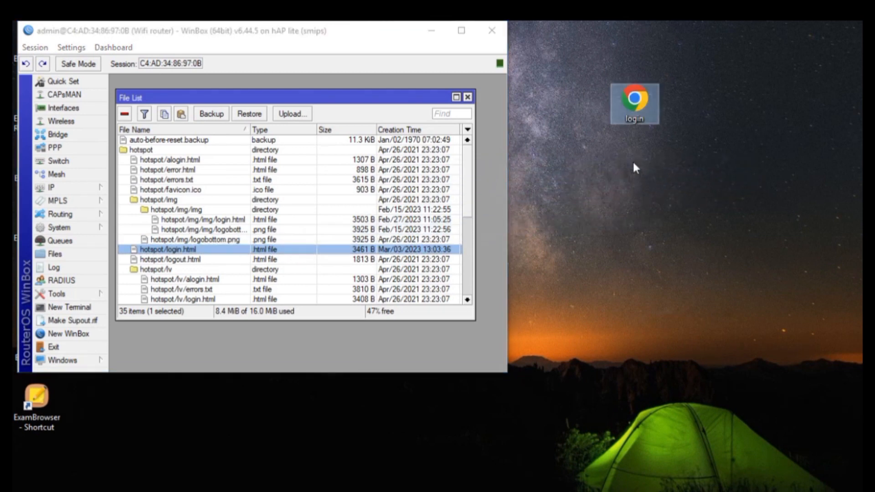
double_click(632, 115)
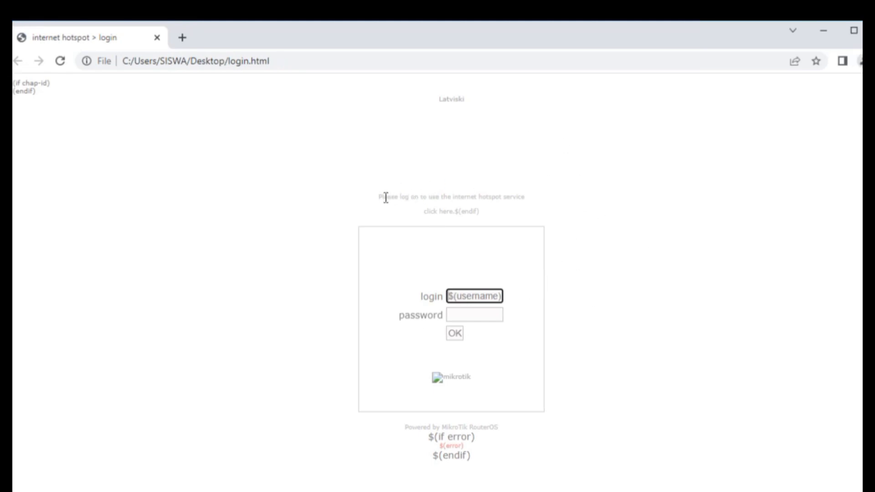
Copy the phrase 'Please log on' from the login page, then minimize Chrome
left_click_drag(380, 196, 415, 201)
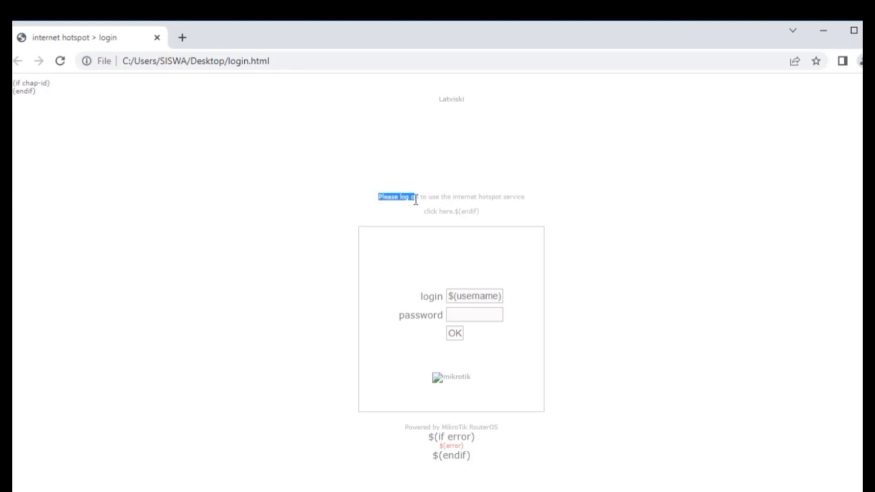
key("ctrl+c")
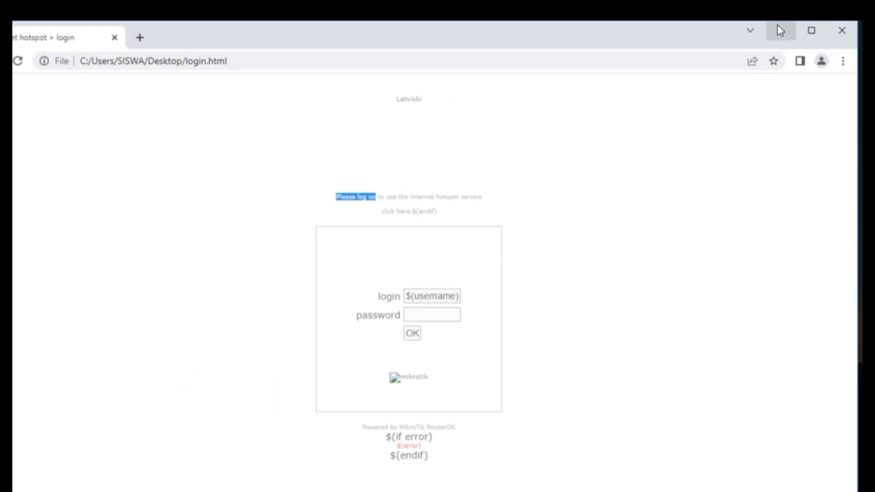
left_click(778, 27)
Open login.html in Notepad++ and locate the 'Please log on' notice on line 59
right_click(587, 103)
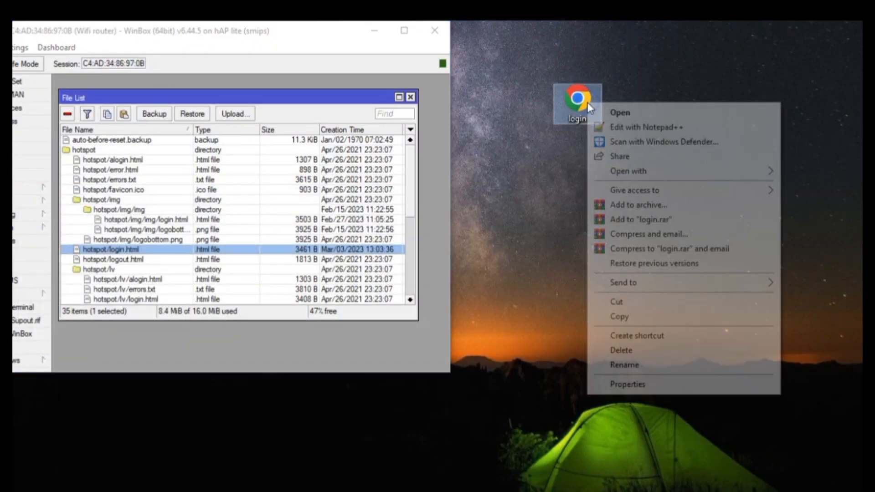
left_click(612, 129)
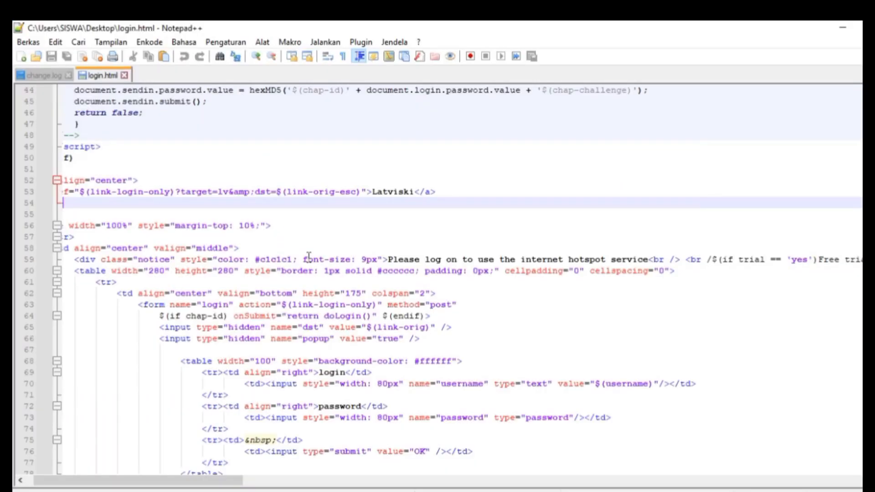
key("ctrl+f")
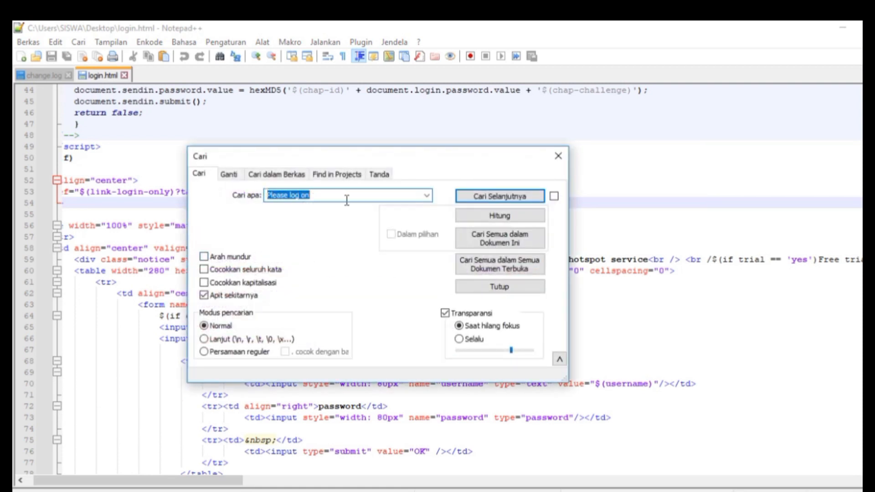
left_click(476, 199)
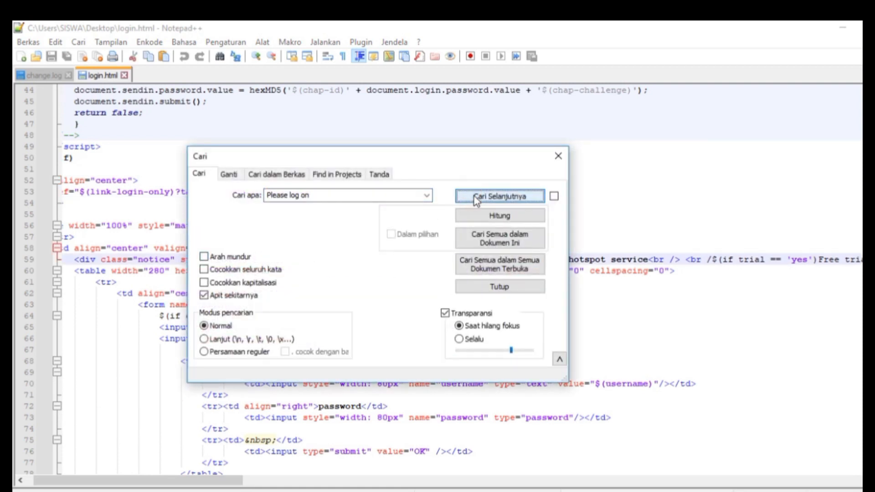
left_click(501, 196)
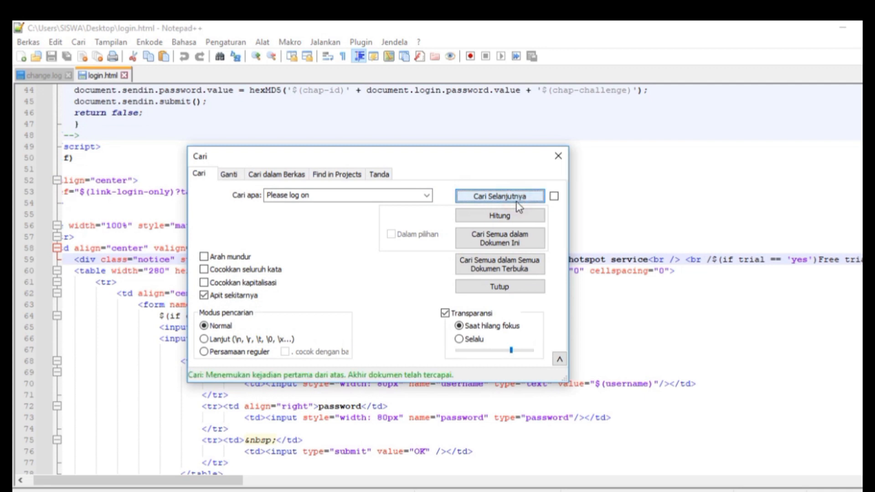
left_click(556, 158)
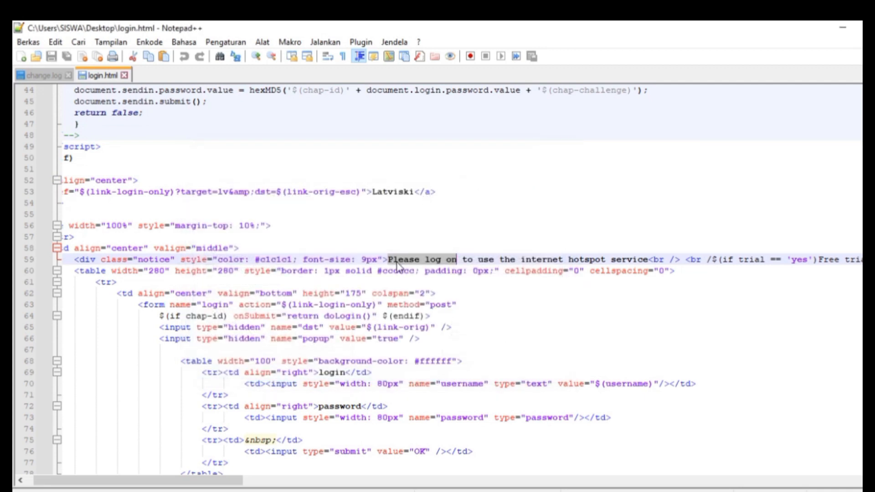
left_click(416, 258)
left_click_drag(177, 260, 651, 260)
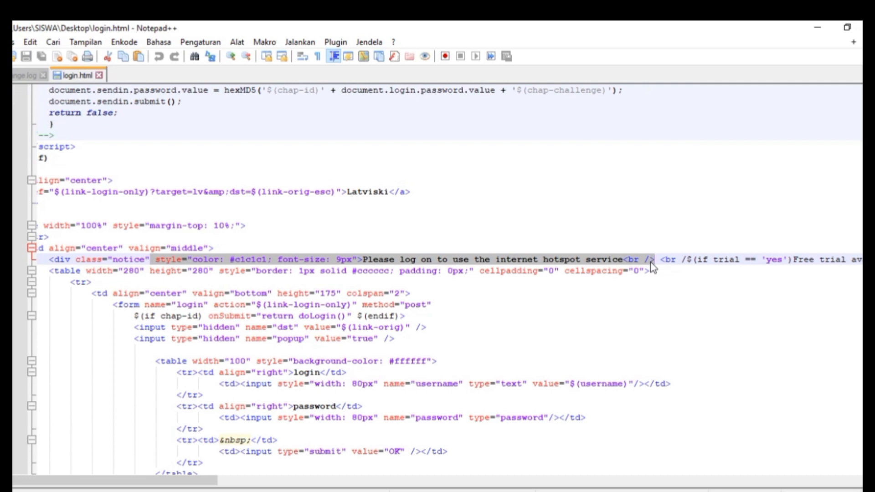
Duplicate the notice on line 59 as an <a> element with color #000000 and 25px font size
key("ctrl+c")
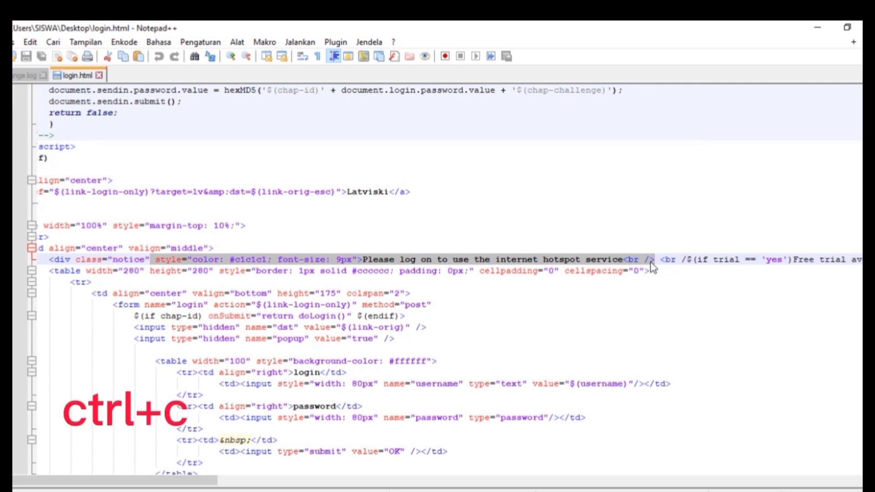
left_click(651, 259)
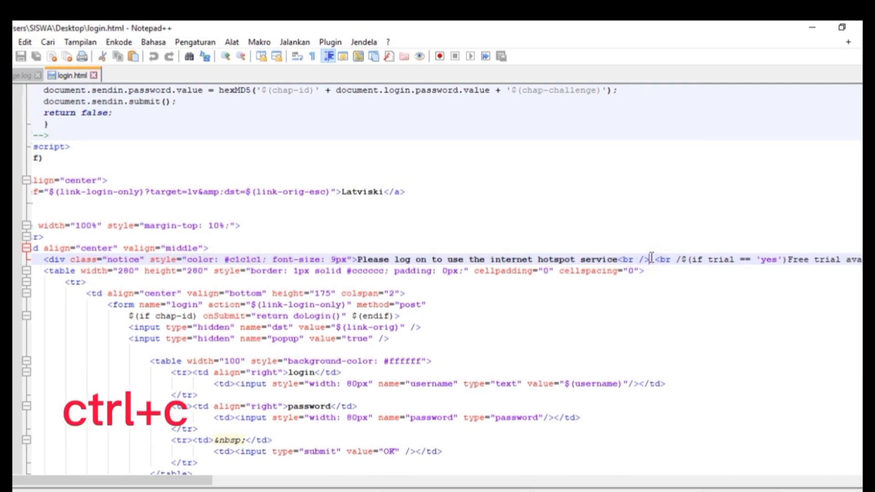
key("ctrl+v")
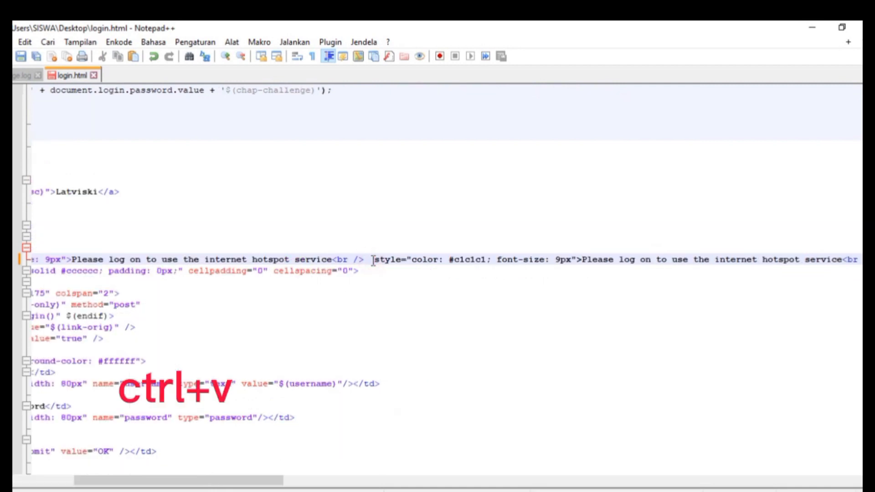
key("BackSpace")
type("<")
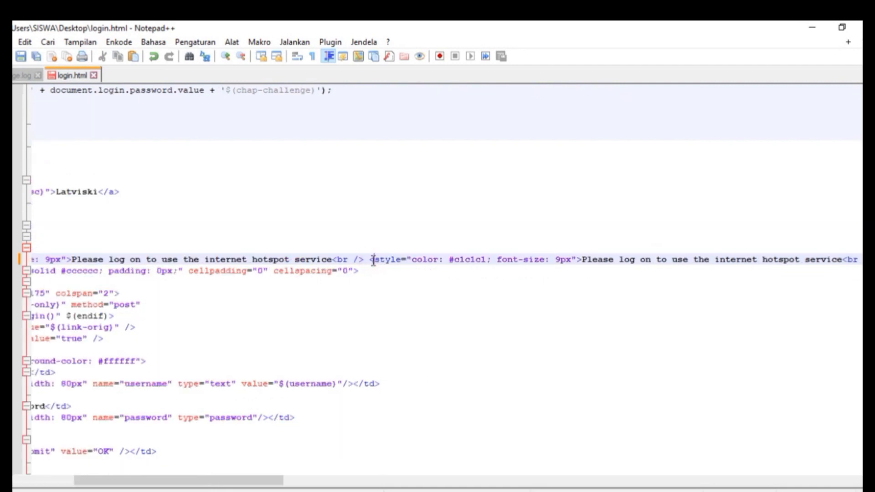
type("a")
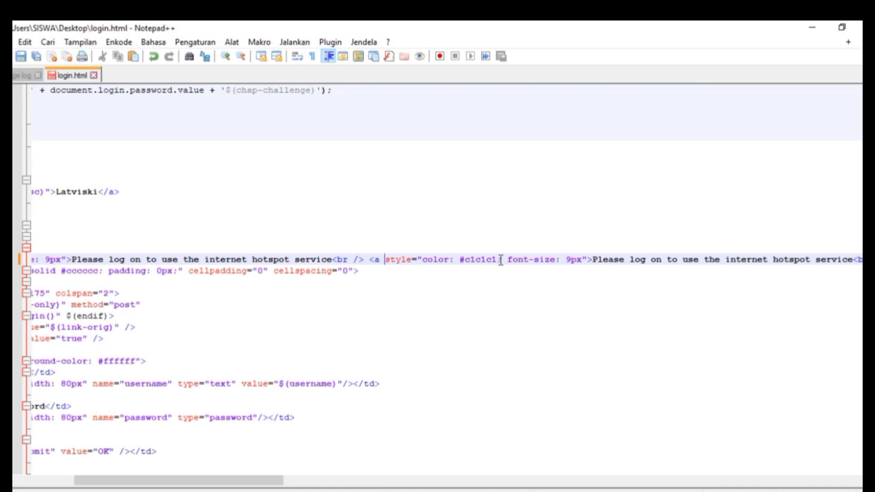
key("BackSpace")
key("BackSpace")
key("BackSpace")
key("BackSpace")
key("BackSpace")
key("BackSpace")
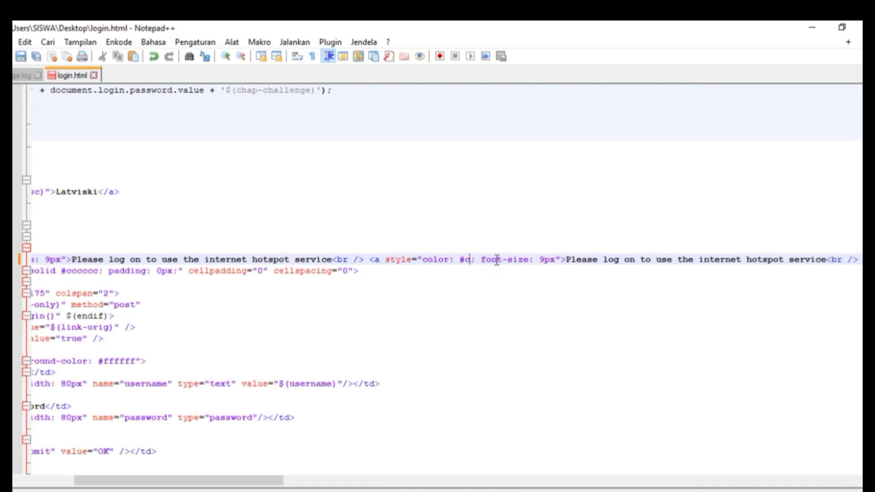
type("000000")
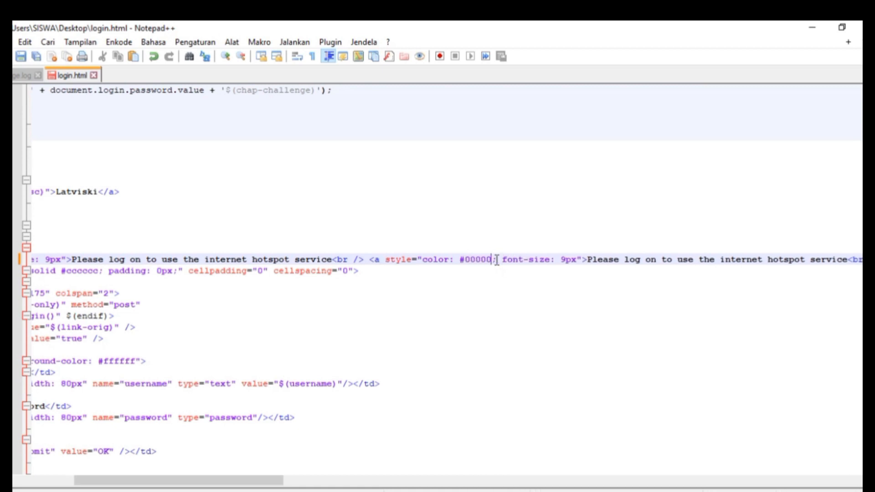
left_click(573, 264)
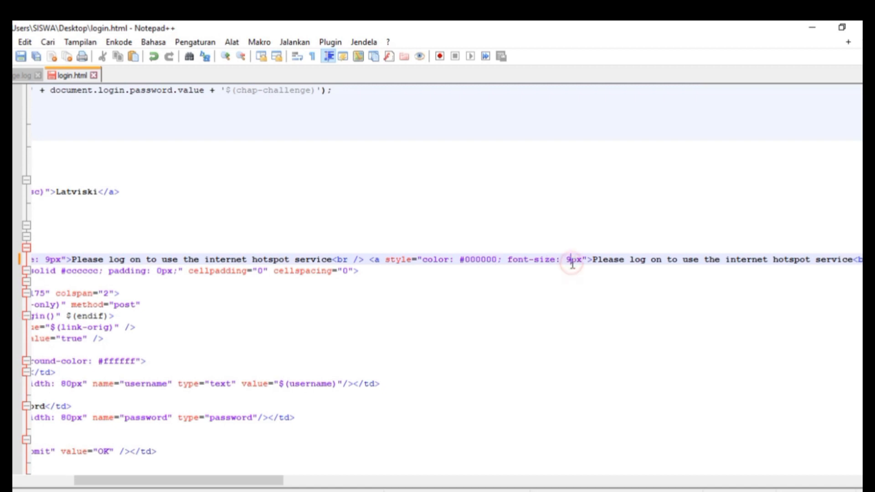
key("BackSpace")
type("25")
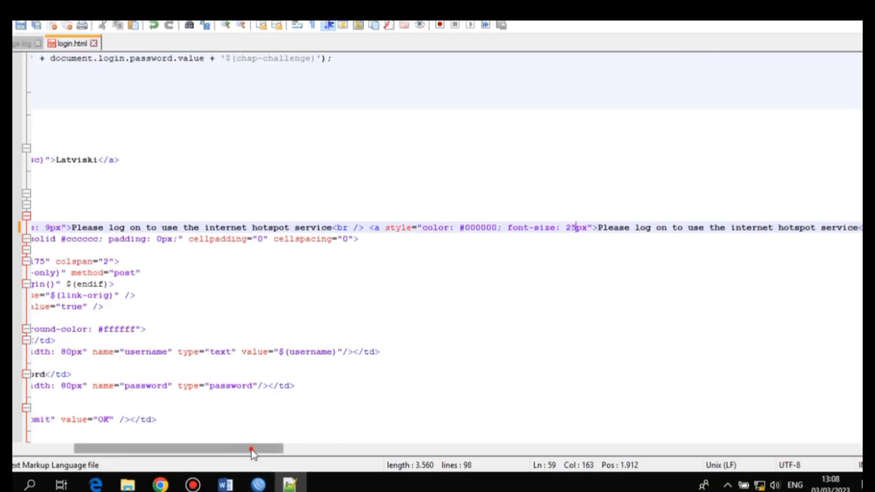
Replace its text with 'Selamat Datang di Hotspot SMK N 1 Rengat Barat' and save login.html
left_click_drag(251, 481, 321, 455)
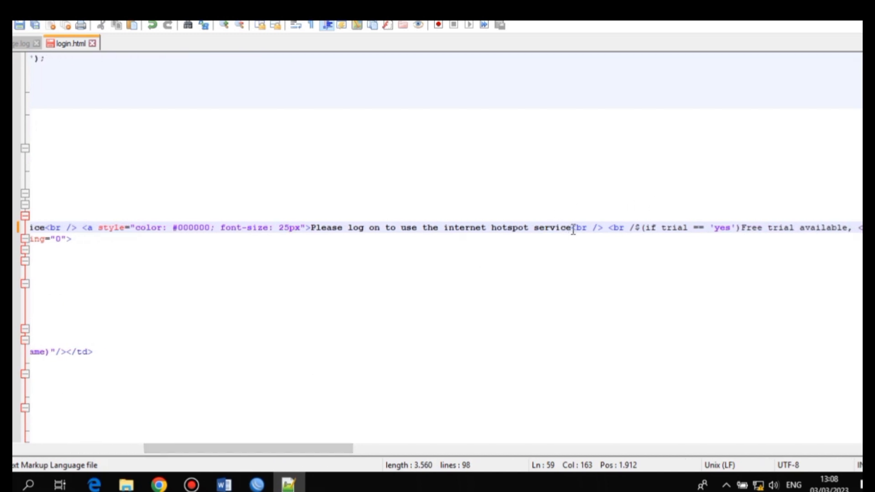
key("BackSpace")
key("BackSpace")
key("BackSpace")
key("BackSpace")
key("BackSpace")
key("BackSpace")
key("BackSpace")
key("BackSpace")
key("BackSpace")
key("BackSpace")
key("BackSpace")
key("BackSpace")
key("BackSpace")
key("BackSpace")
key("BackSpace")
key("BackSpace")
key("BackSpace")
key("BackSpace")
key("BackSpace")
key("BackSpace")
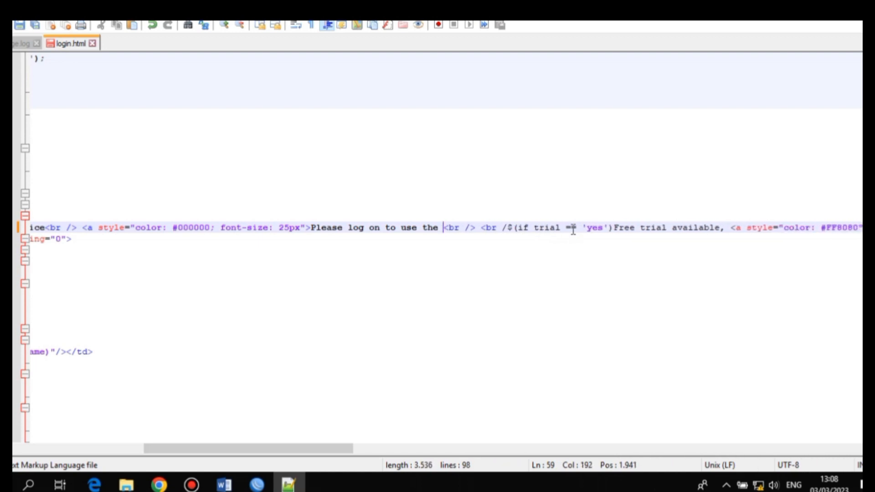
key("BackSpace")
key("BackSpace")
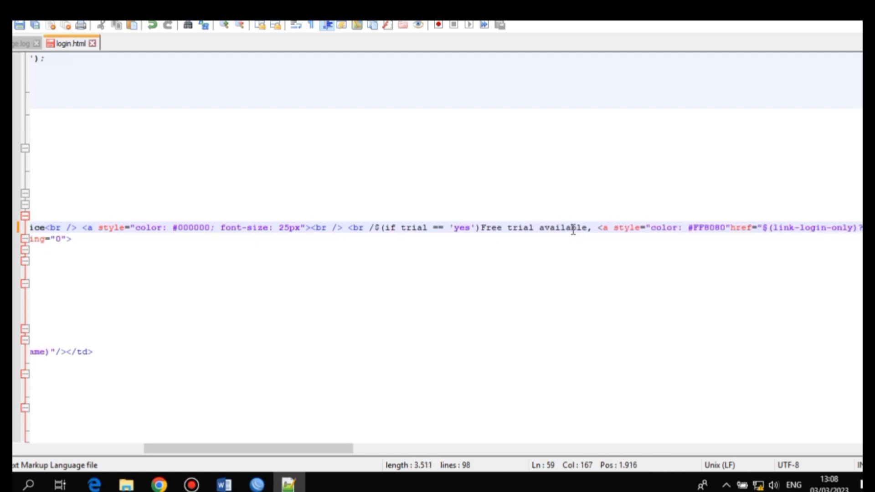
type("Sela")
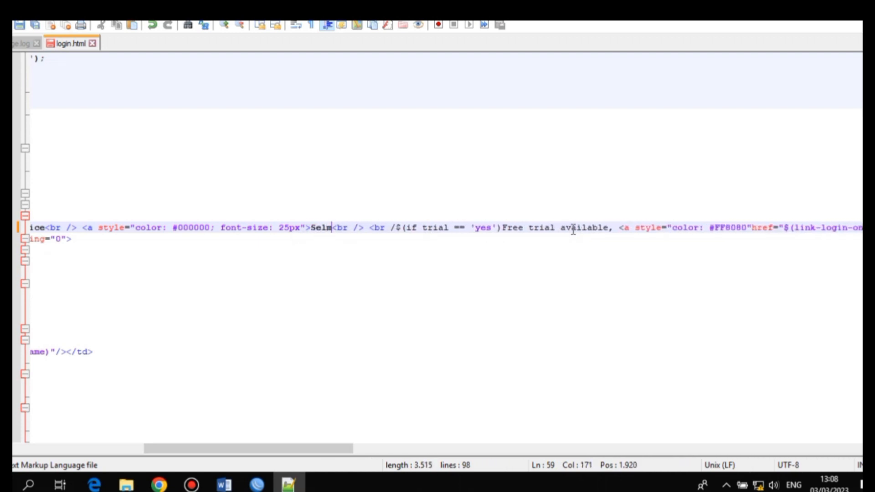
type("mat D")
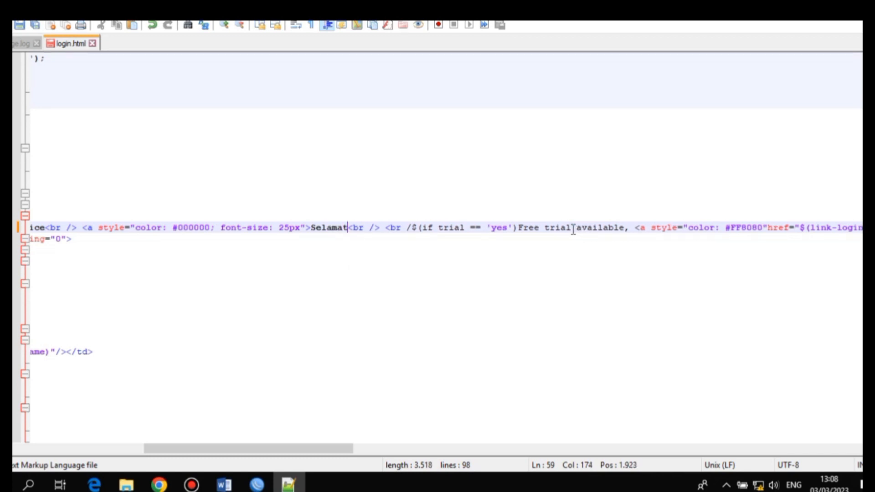
type("atang ")
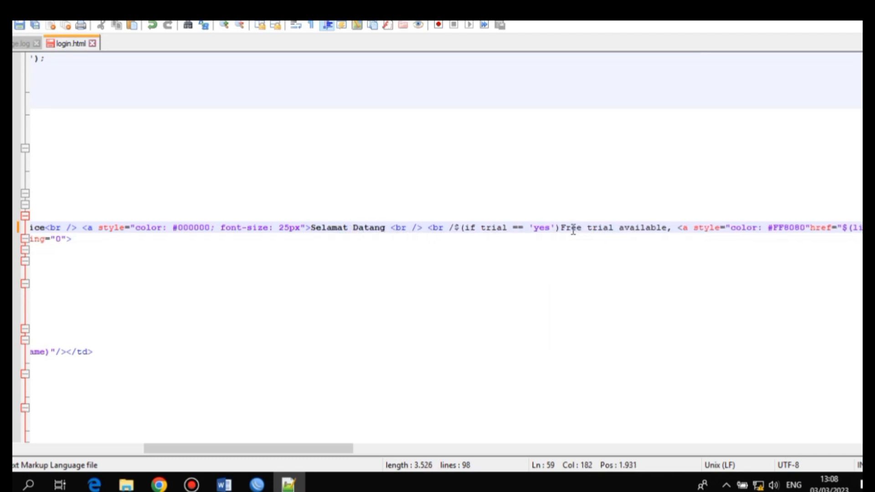
type("di Hotspot SM")
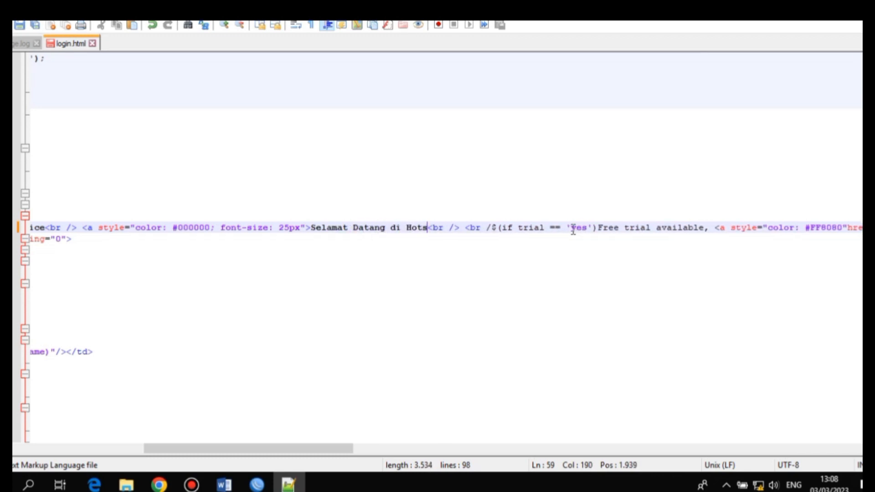
type("K N")
key("BackSpace")
type("N 1 R")
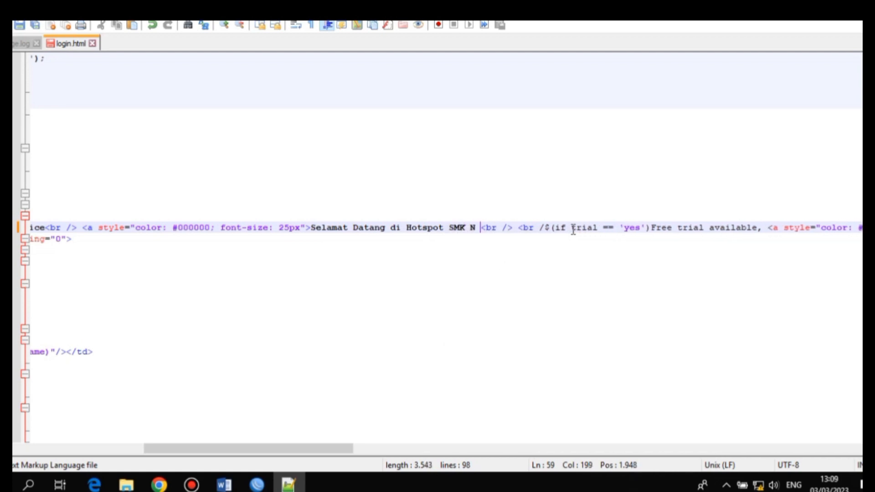
type("engat Barat ")
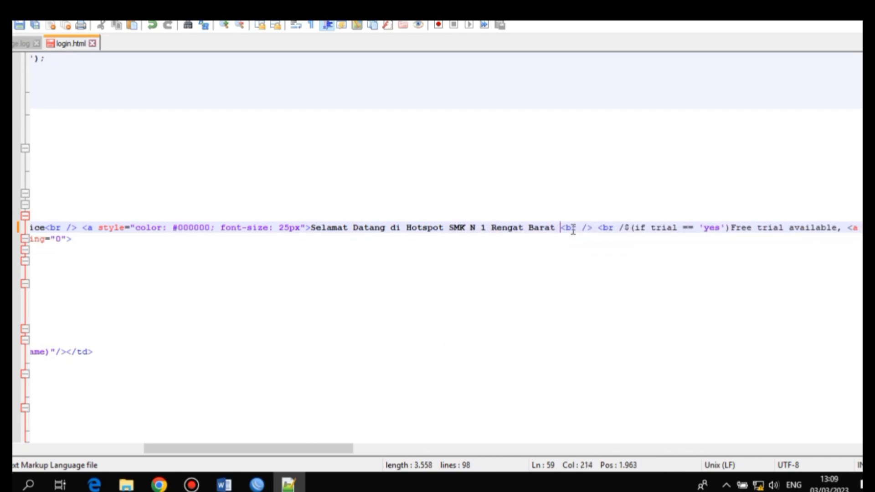
type("<")
type("a/> <br /")
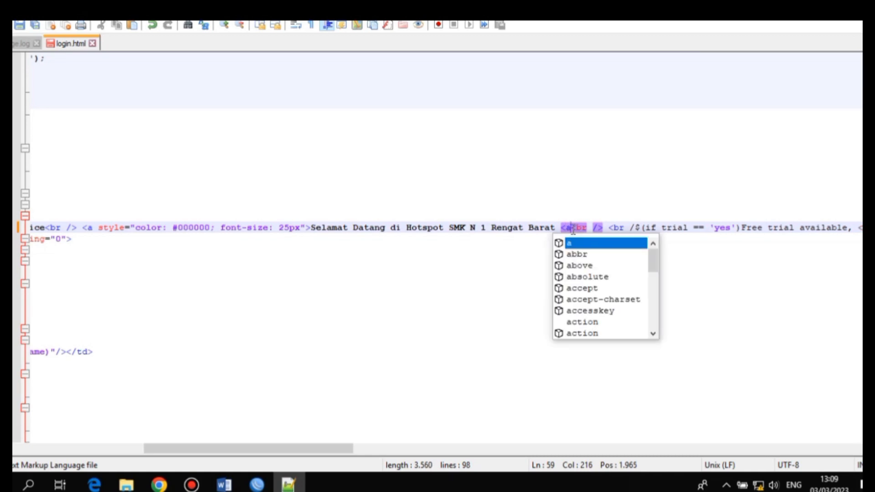
type("><")
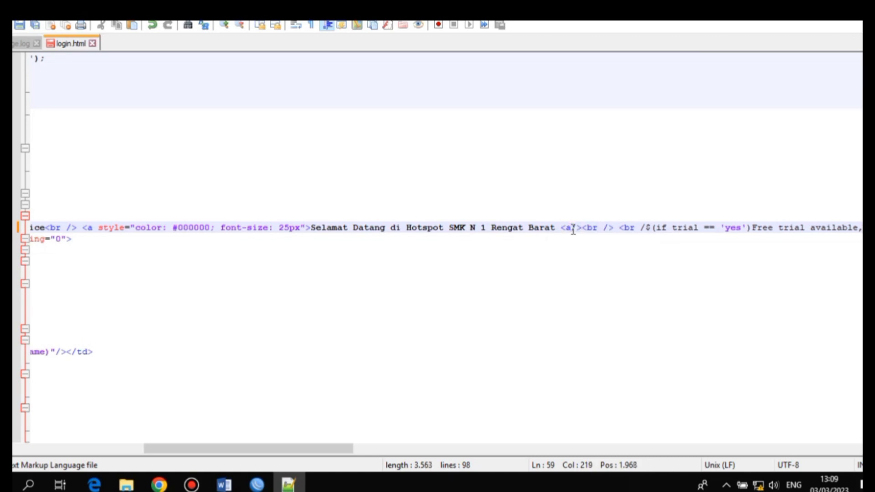
key("Right")
key("Right")
key("Right")
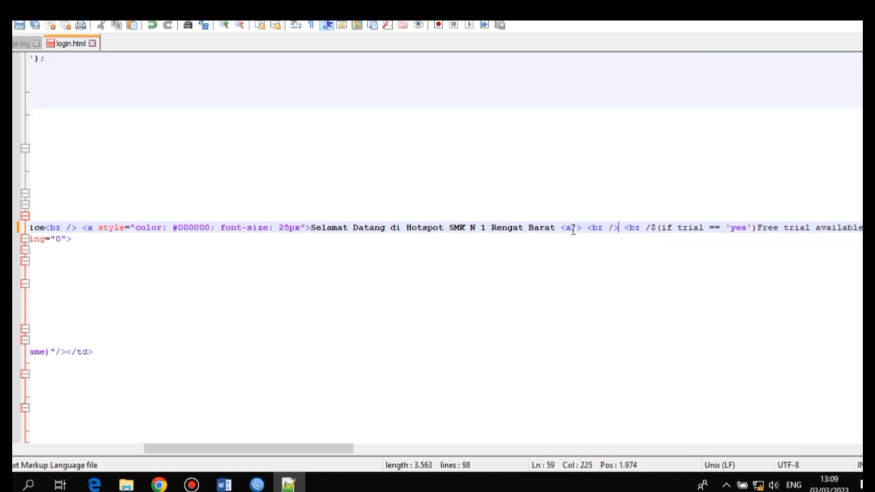
key("BackSpace")
key("BackSpace")
key("BackSpace")
key("BackSpace")
key("BackSpace")
key("BackSpace")
key("BackSpace")
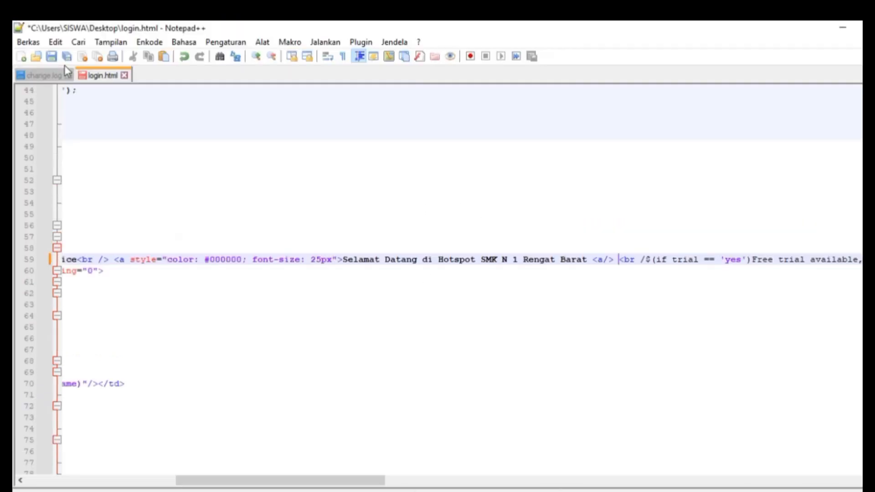
left_click(48, 25)
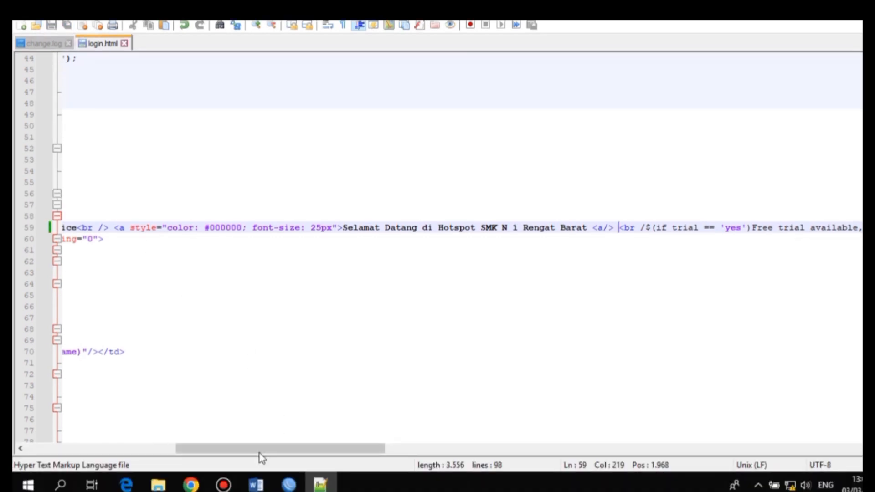
left_click(191, 484)
Reload login.html in Chrome to check the Selamat Datang heading, then close the browser
left_click(189, 150)
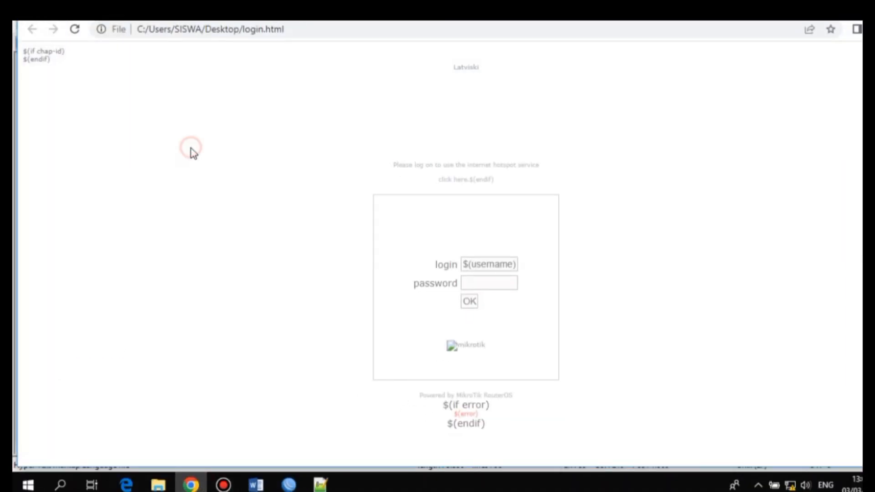
left_click(75, 29)
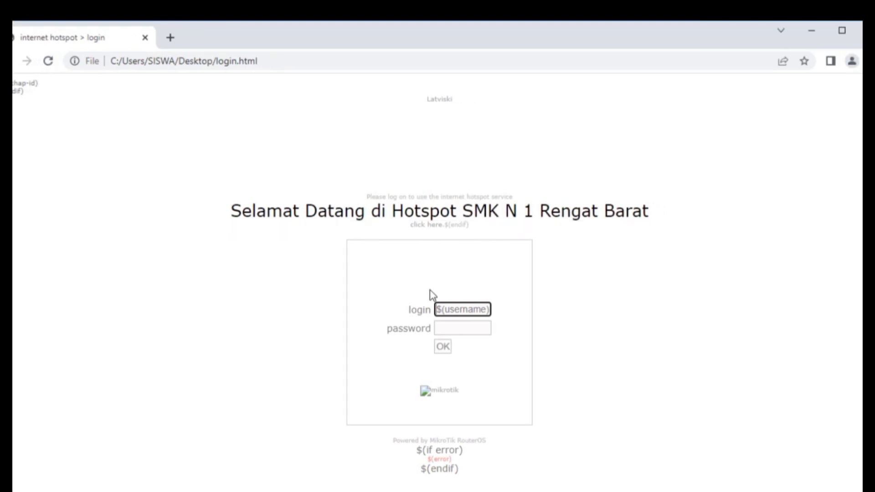
left_click(847, 33)
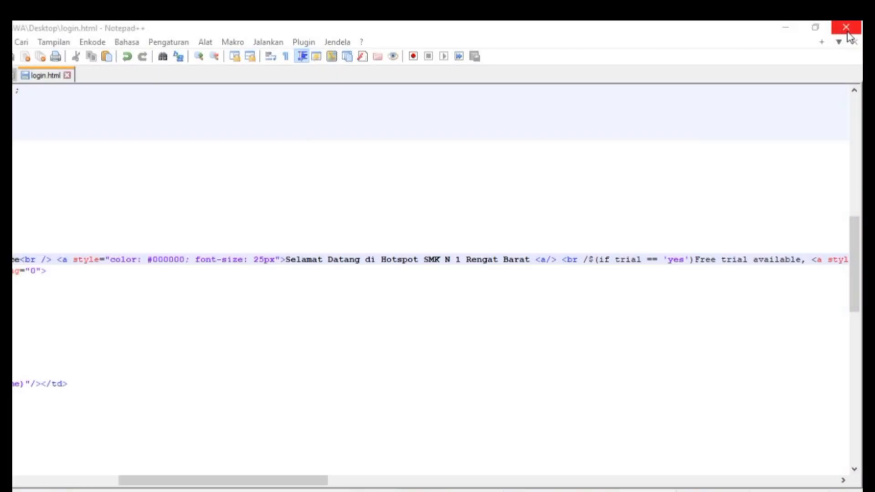
Replace the router's hotspot/login.html with the edited desktop copy
left_click(847, 33)
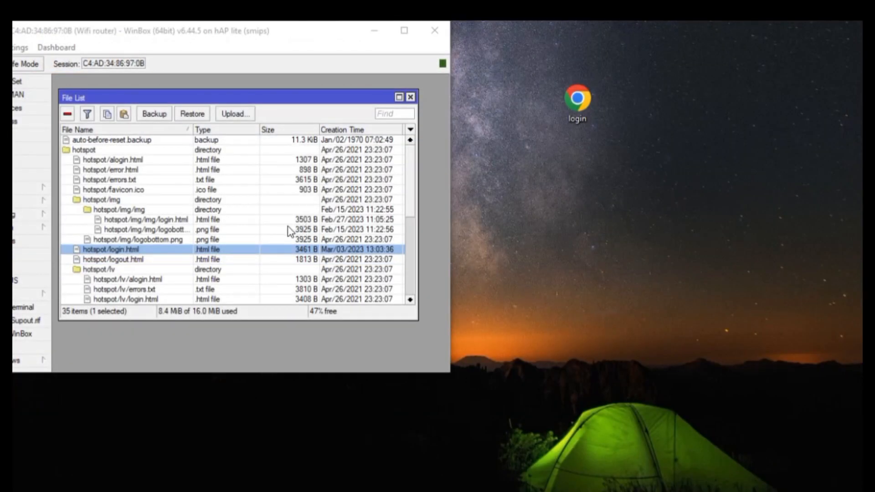
left_click(280, 249)
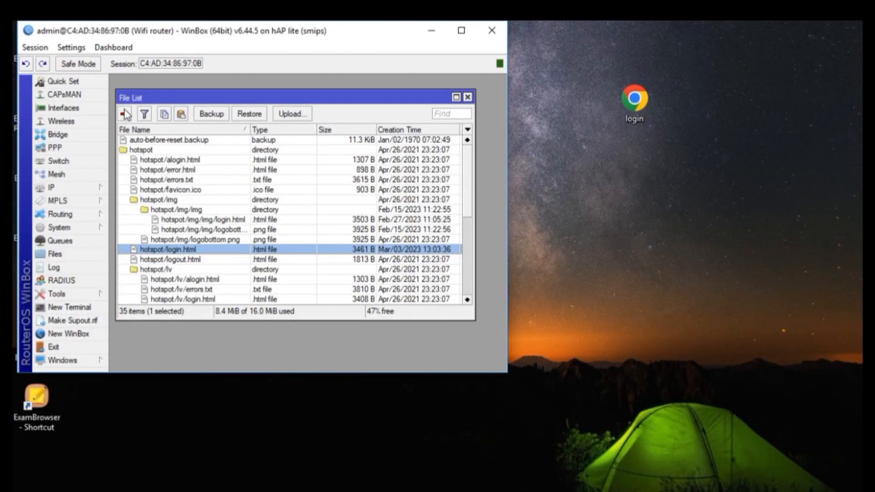
left_click(126, 113)
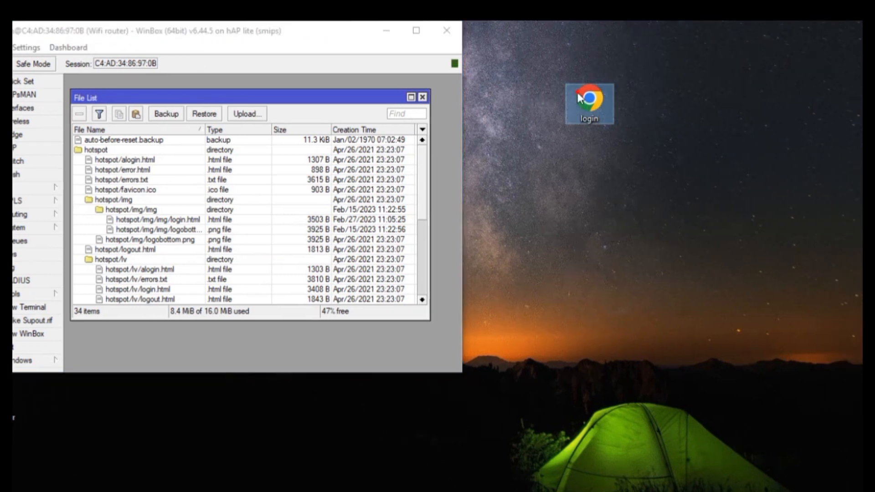
left_click_drag(634, 100, 300, 249)
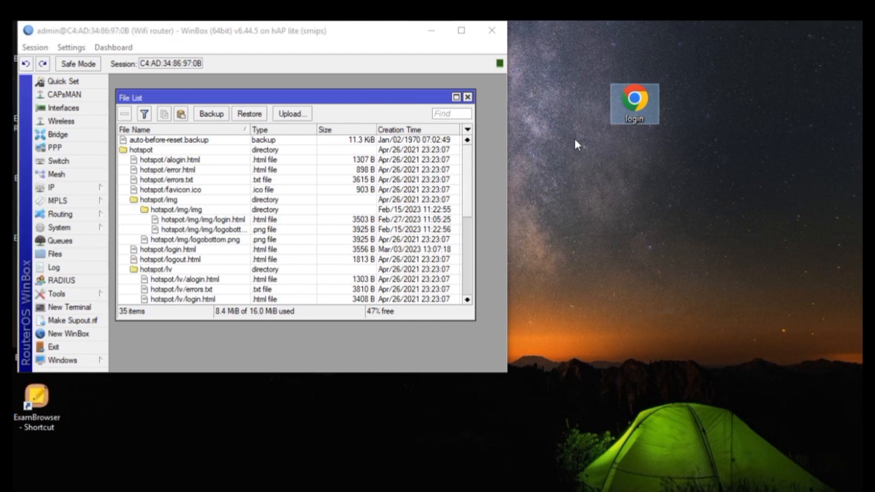
Delete the desktop login file, maximize WinBox and close the File List
right_click(629, 103)
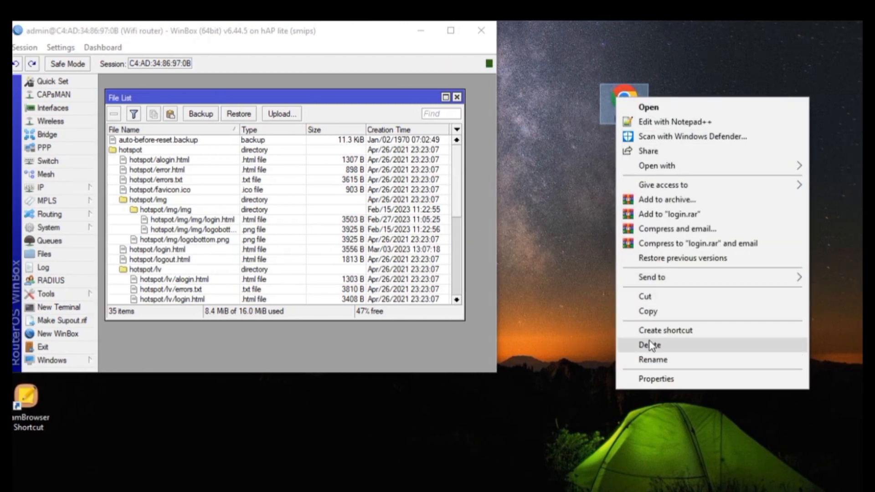
left_click(649, 344)
left_click(451, 31)
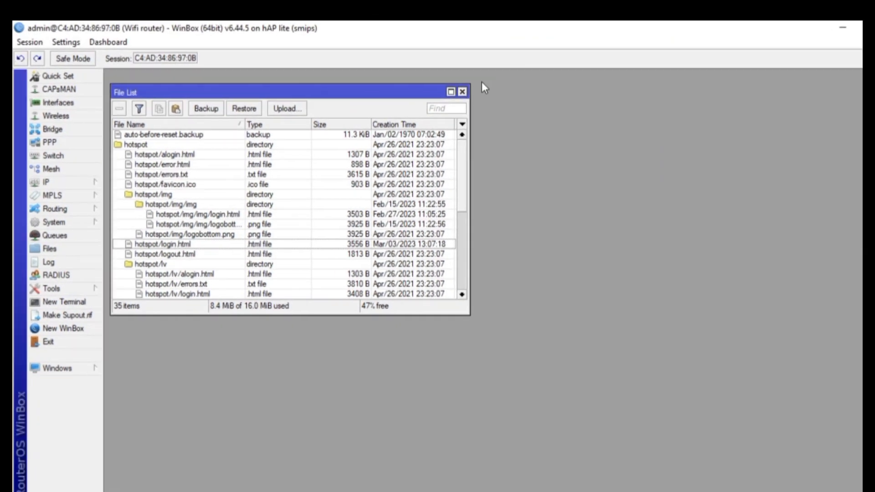
left_click(462, 92)
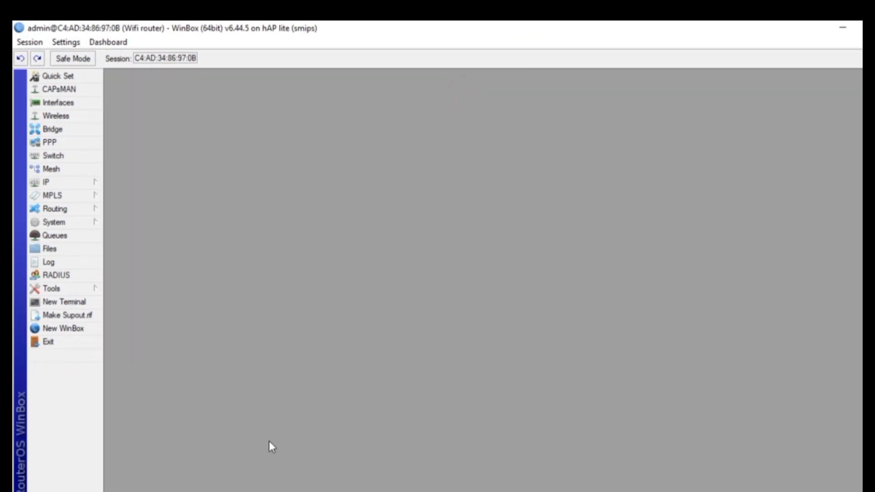
left_click(256, 484)
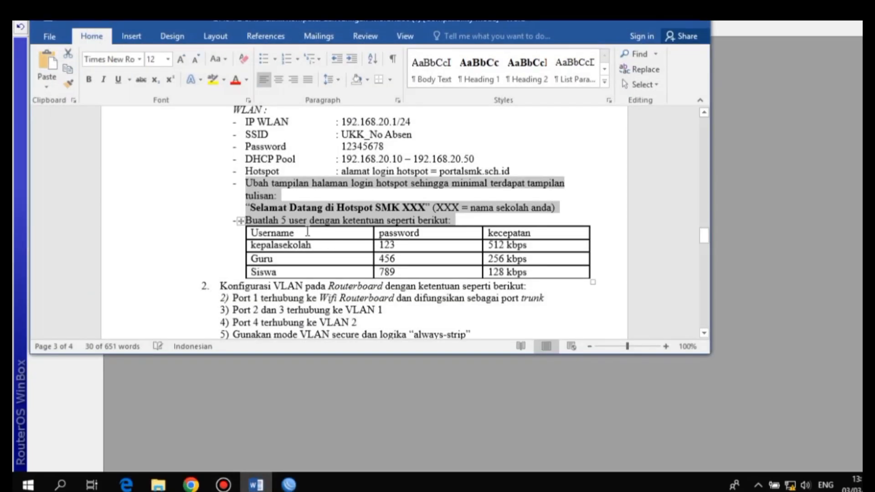
left_click(326, 212)
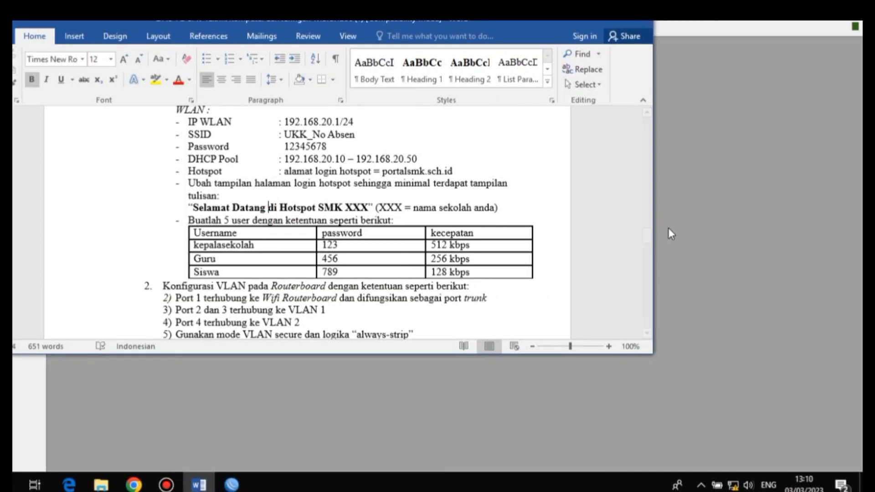
left_click_drag(649, 231, 650, 246)
left_click(607, 48)
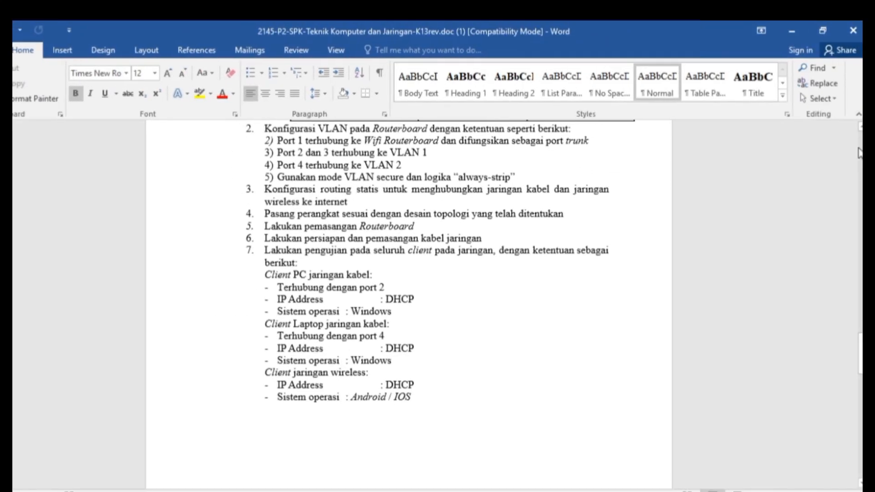
scroll(853, 273, "up", 3)
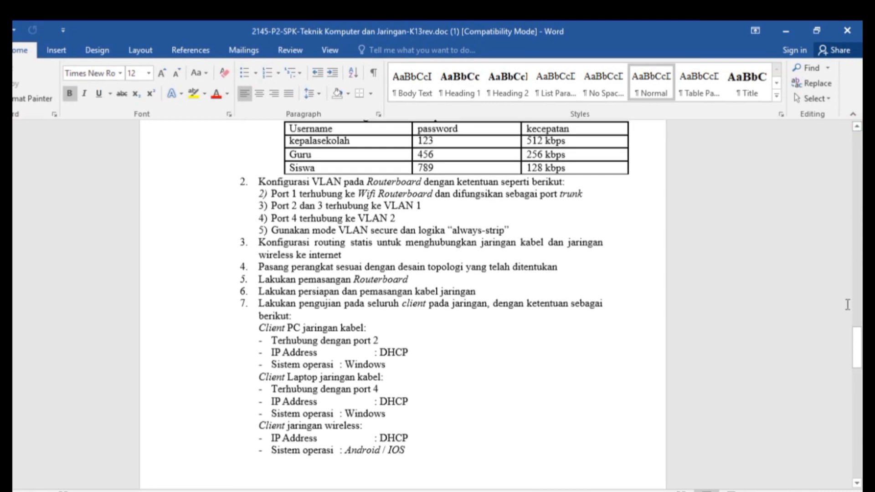
left_click_drag(858, 344, 858, 350)
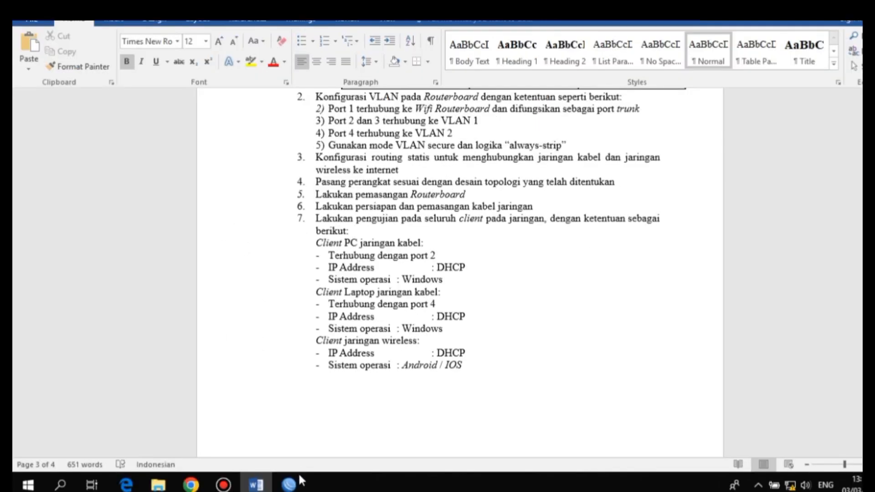
left_click(294, 479)
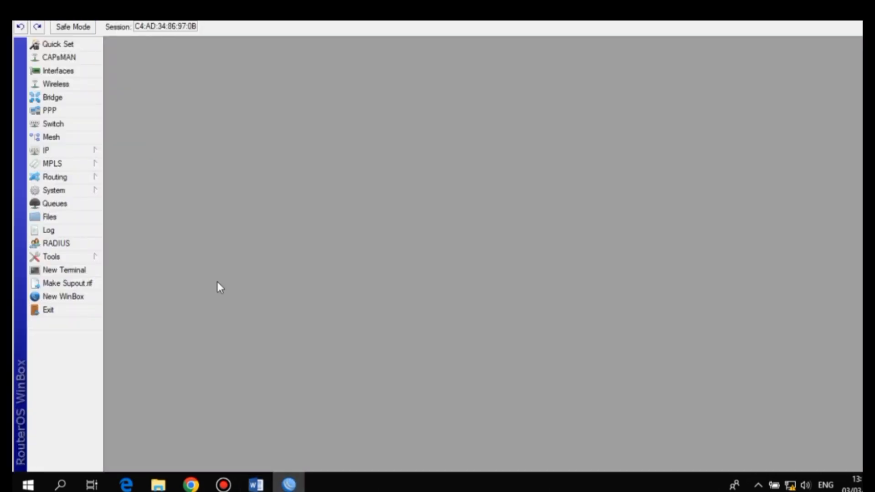
Create a firewall NAT rule in chain srcnat with out-interface ether1-internet
left_click(86, 154)
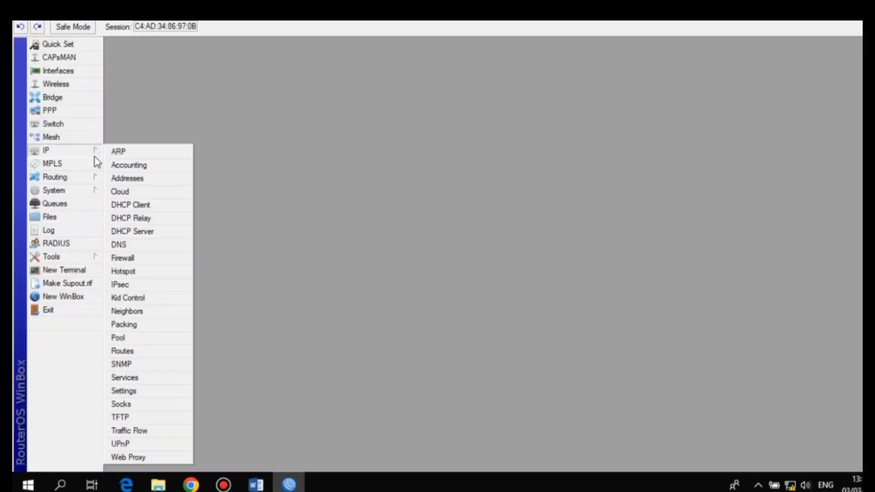
left_click(140, 259)
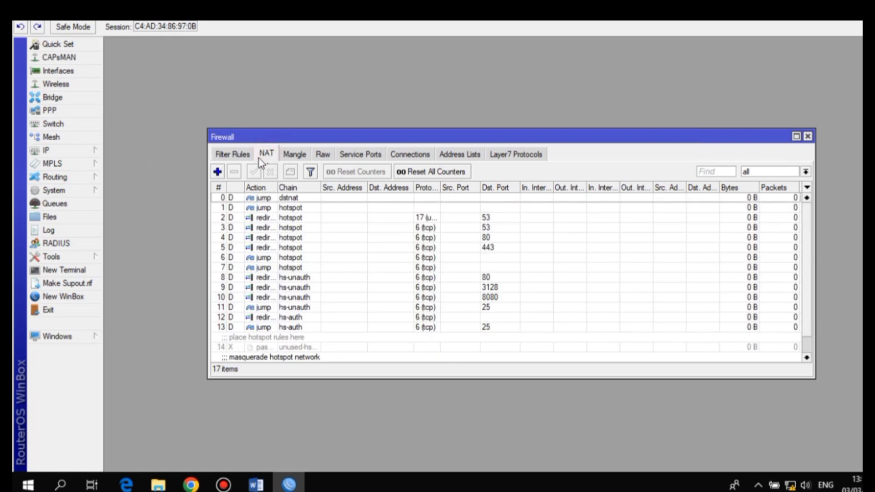
left_click(217, 172)
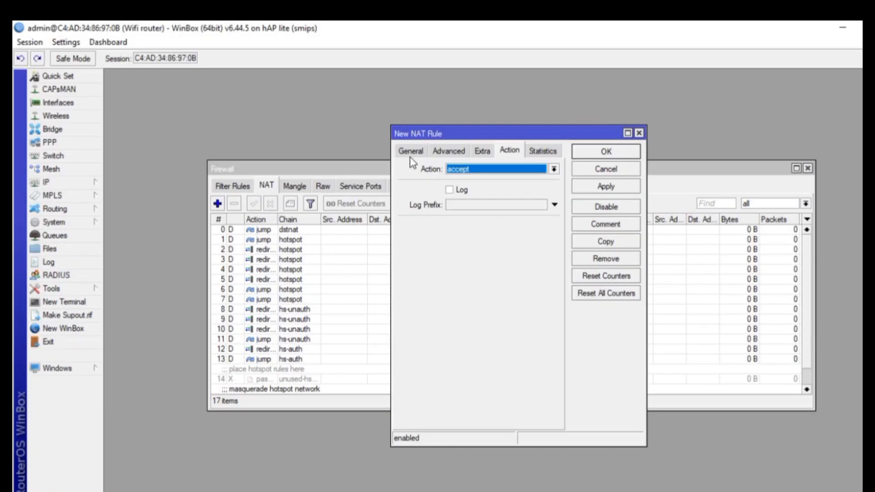
left_click(410, 151)
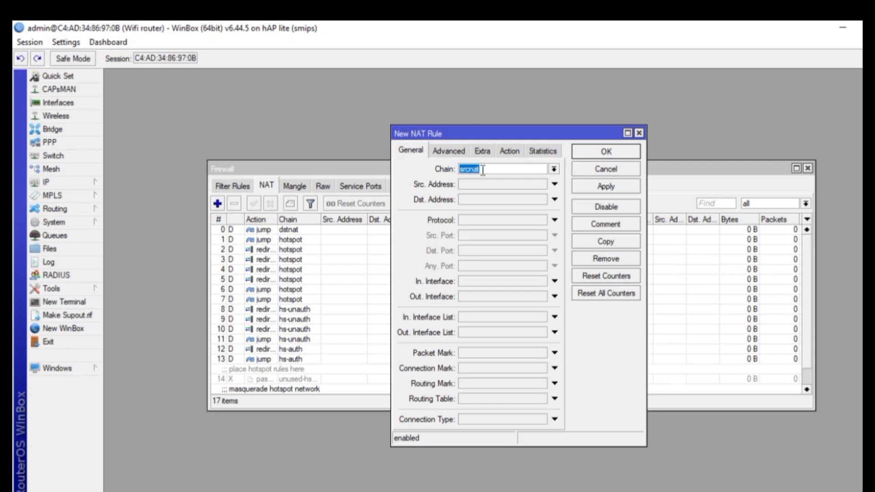
left_click(482, 170)
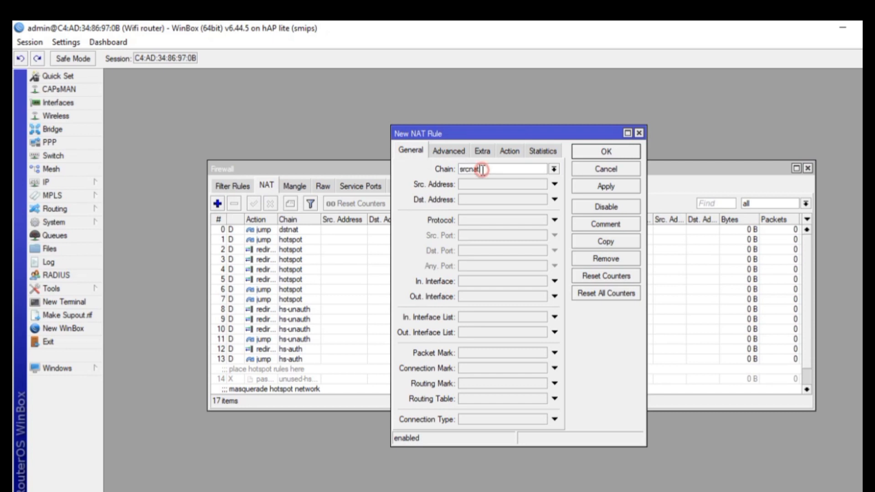
left_click(464, 294)
left_click(542, 296)
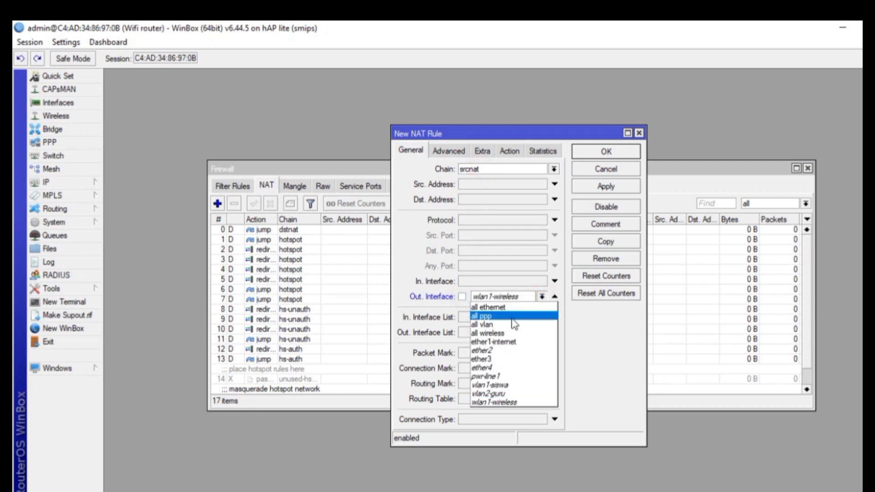
left_click(501, 349)
left_click(540, 297)
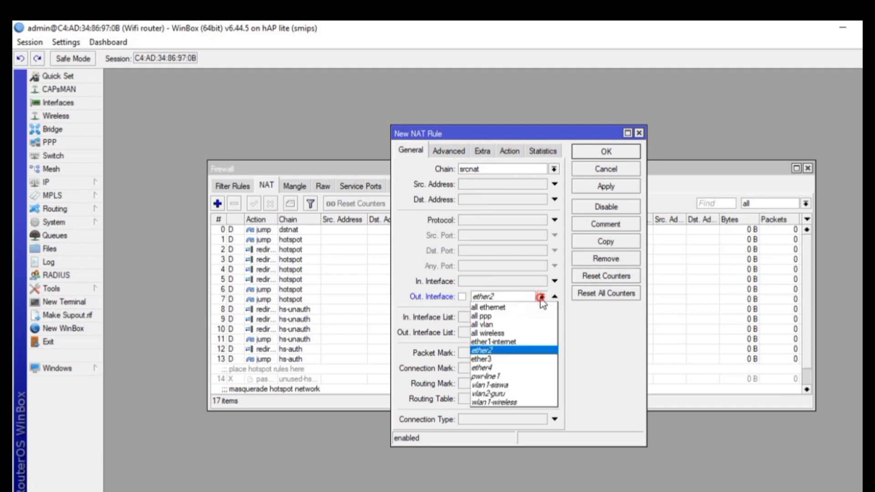
left_click(511, 342)
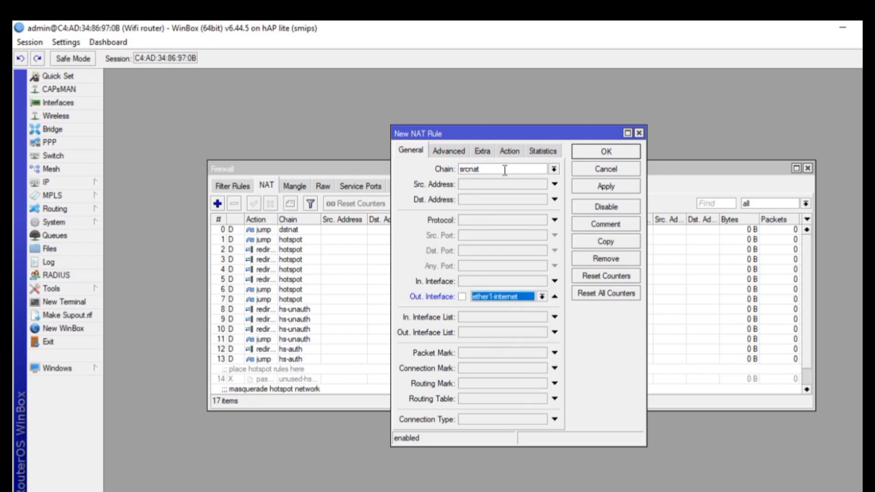
Set the rule's action to masquerade, save it and close the Firewall window
left_click(509, 151)
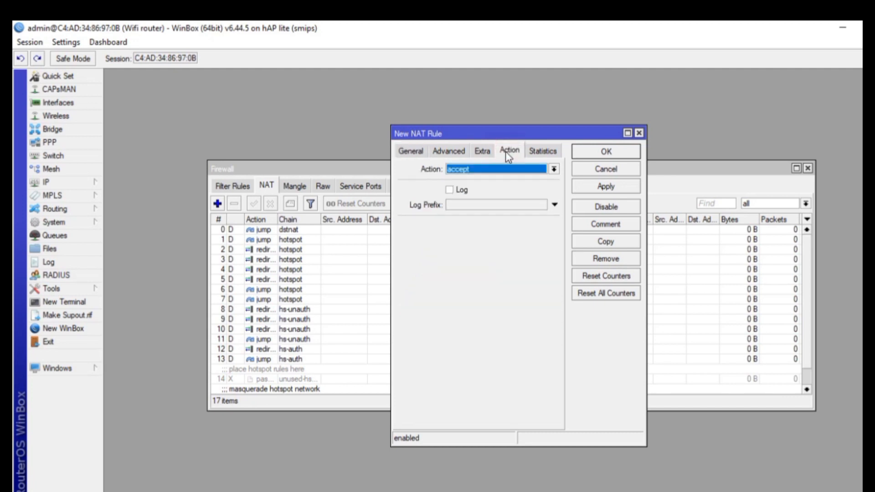
left_click(491, 175)
left_click(485, 236)
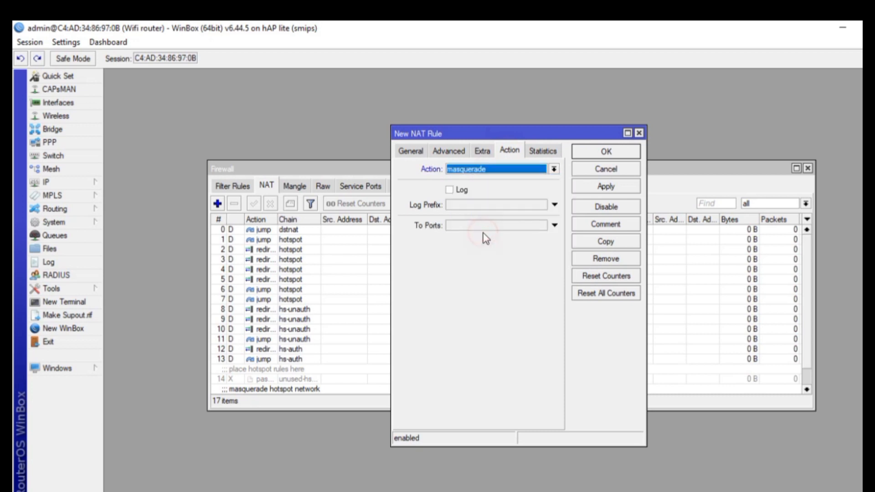
left_click(624, 184)
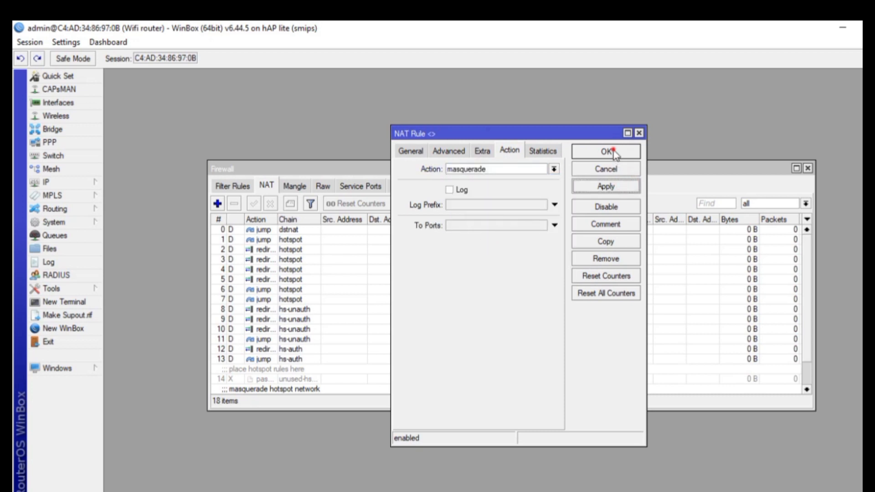
left_click(607, 152)
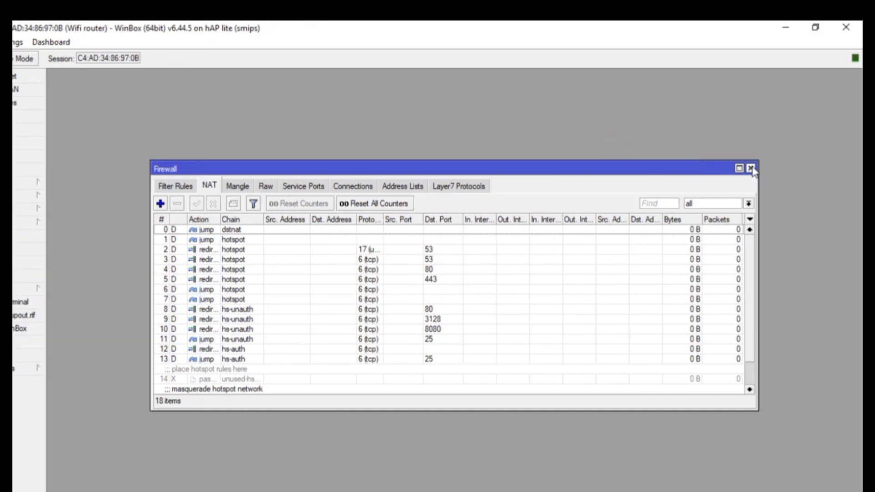
left_click(751, 168)
Delete the existing 0.0.0.0/0 default route from the IP Routes list
left_click(64, 188)
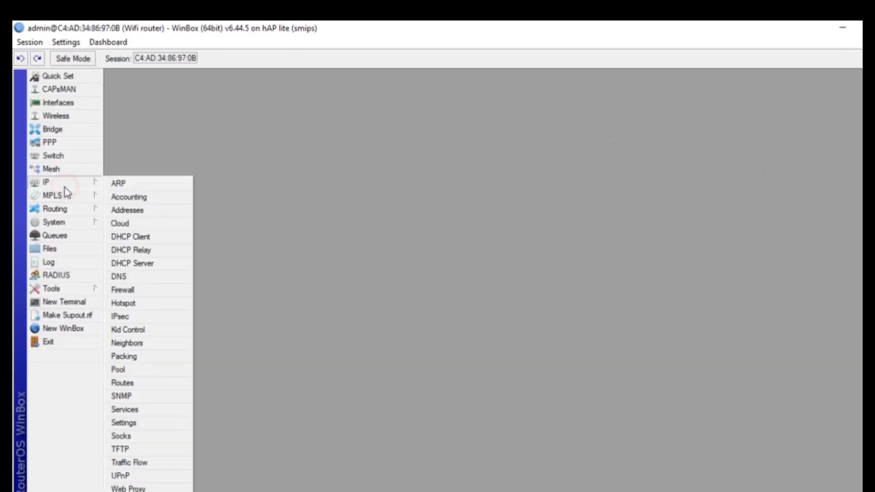
left_click(131, 382)
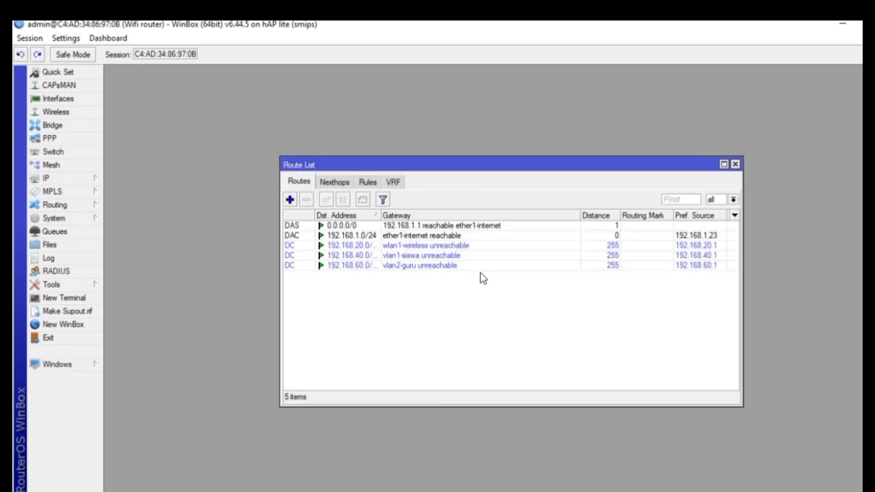
left_click(293, 227)
left_click(307, 201)
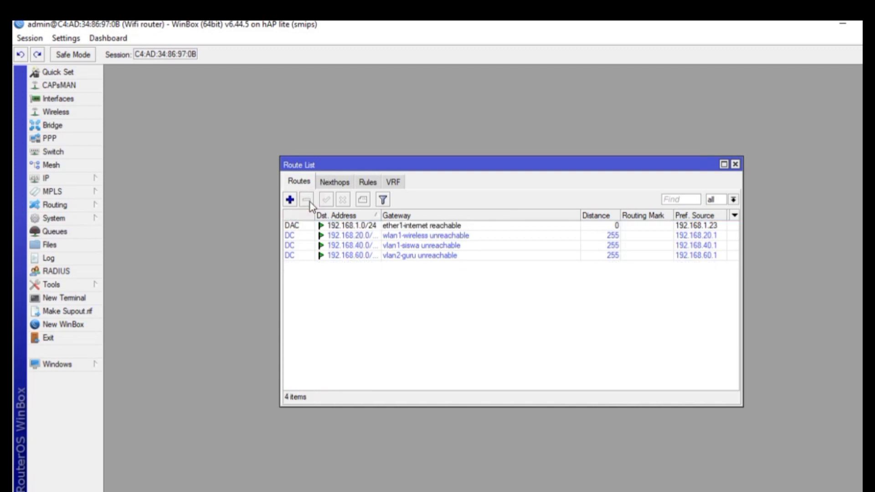
Add a new route with gateway 192.168.1.1 and close the Route List
left_click(290, 201)
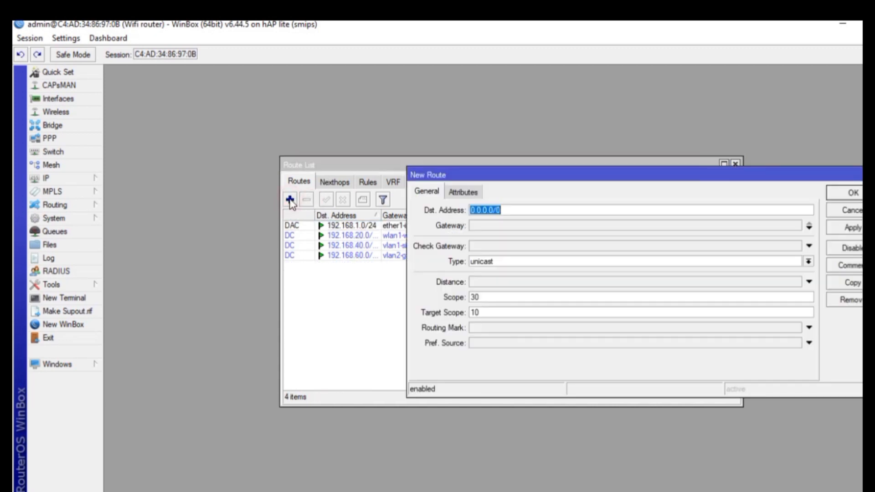
left_click(491, 225)
type("192")
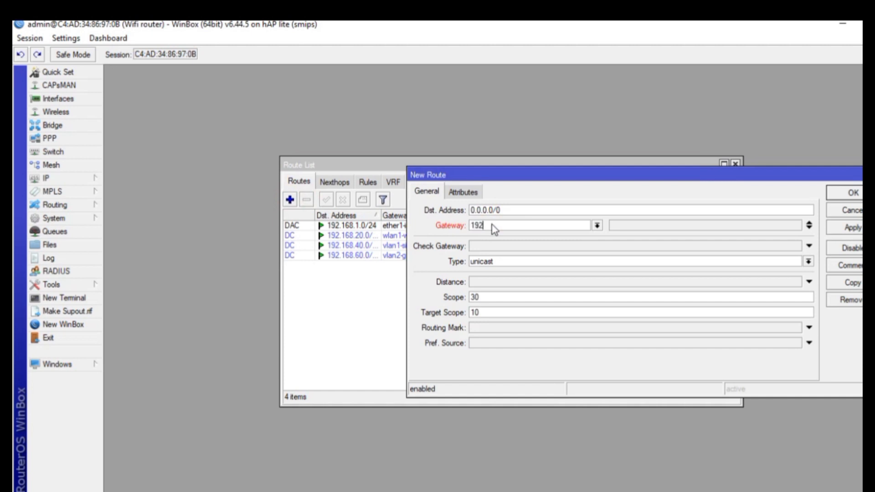
type(".168.1.1")
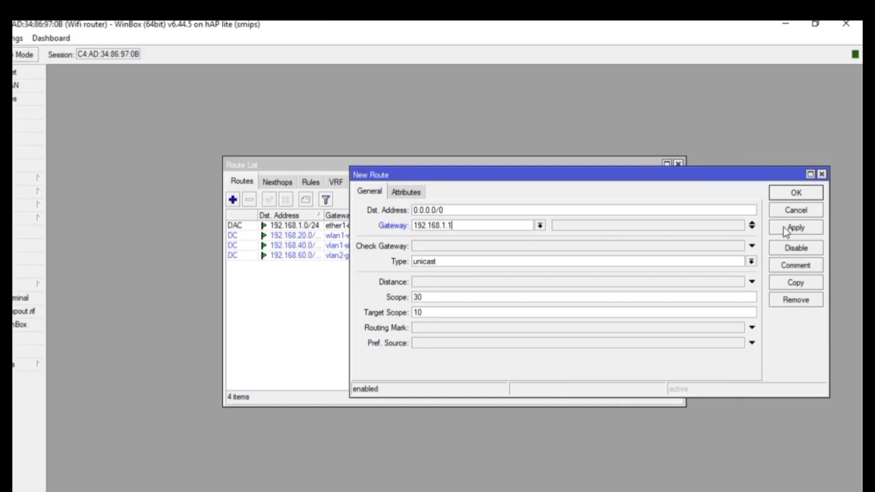
left_click(785, 232)
left_click(786, 194)
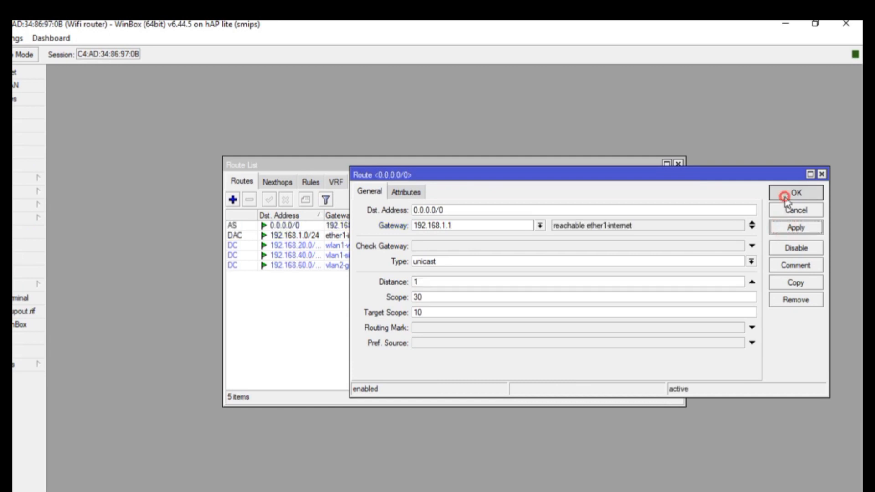
left_click(678, 165)
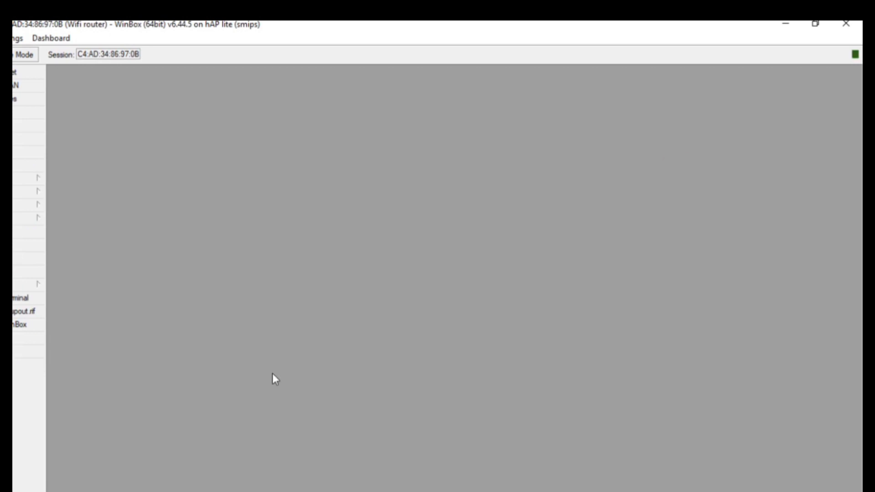
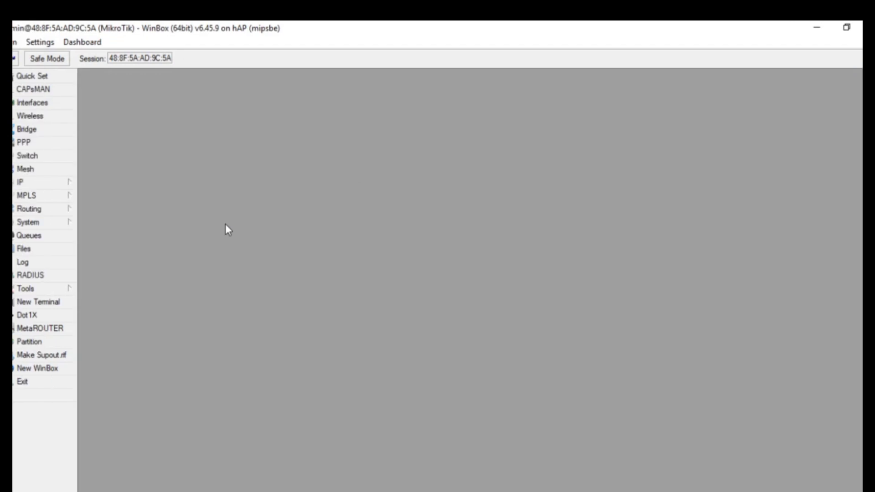
Enter 'switch' in the router's System > Identity field, then bring the Word task document forward
left_click(89, 223)
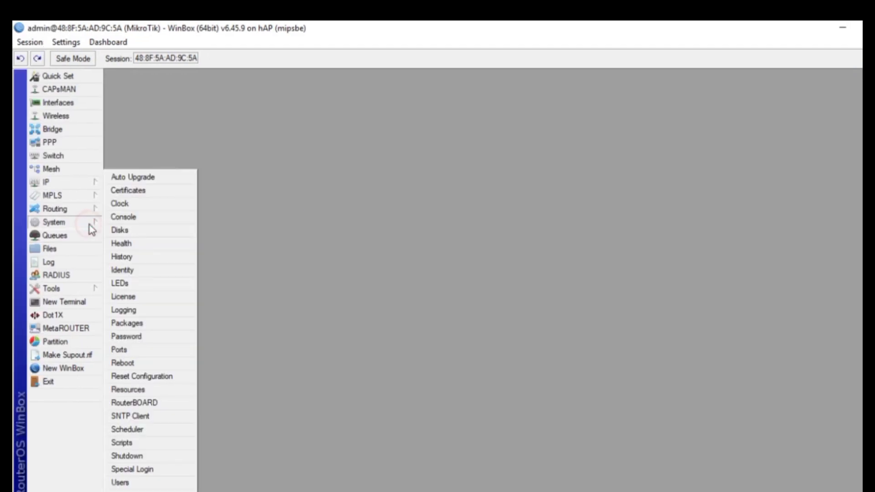
left_click(132, 269)
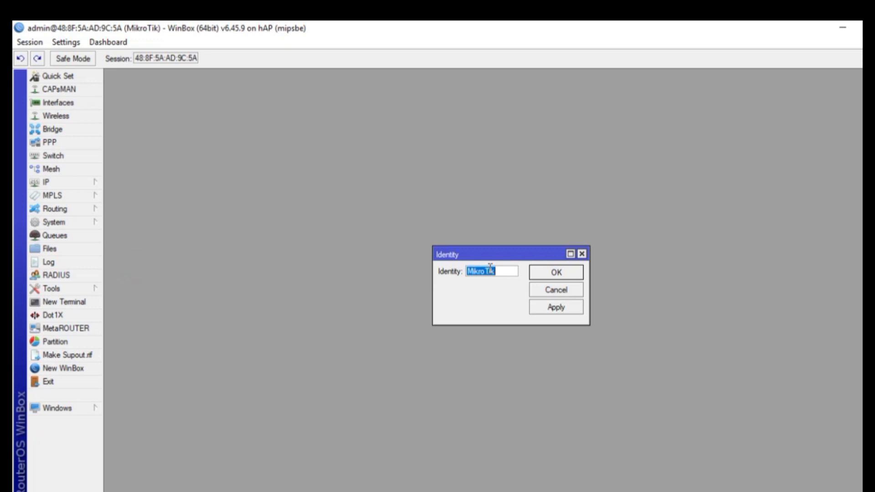
type("p")
type("switch")
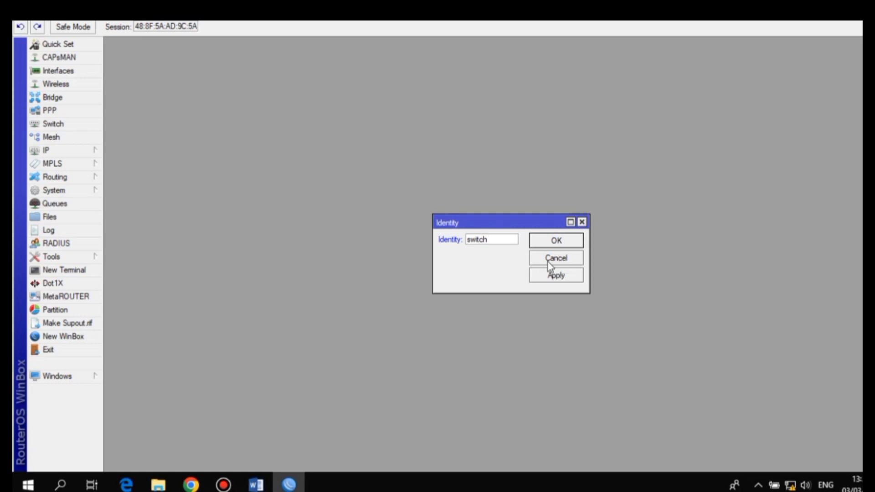
left_click(256, 485)
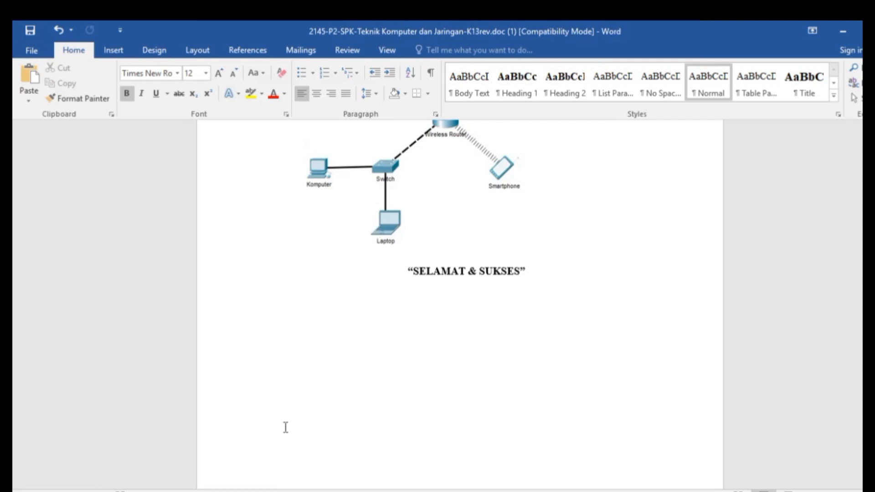
Back in WinBox, apply and confirm 'switch' as the router identity
left_click(289, 484)
left_click(566, 275)
left_click(564, 241)
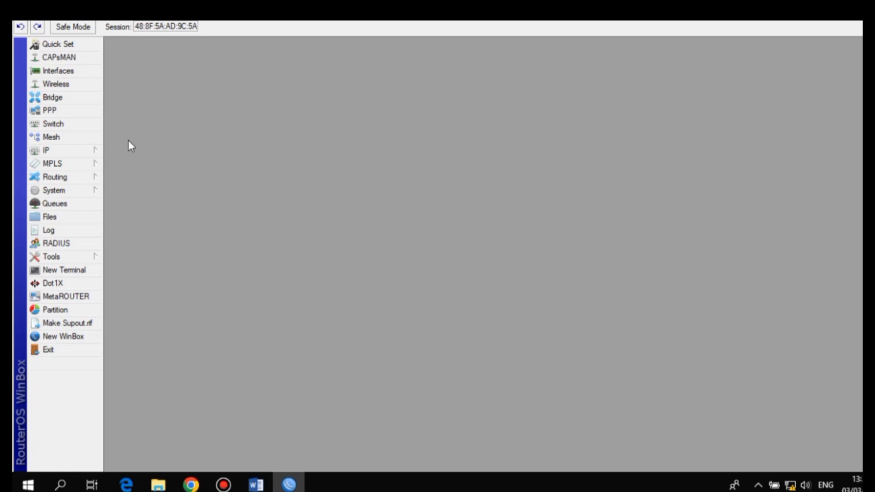
Create a new bridge named bridge1-yani
left_click(91, 97)
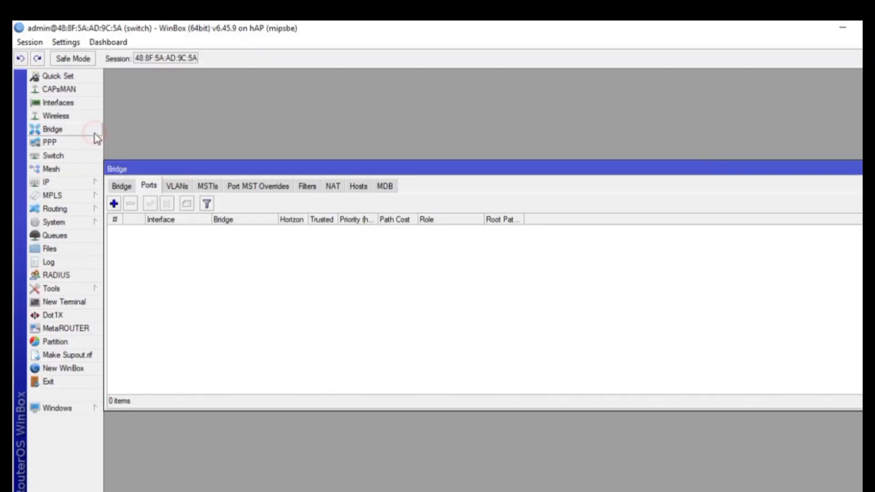
left_click(121, 186)
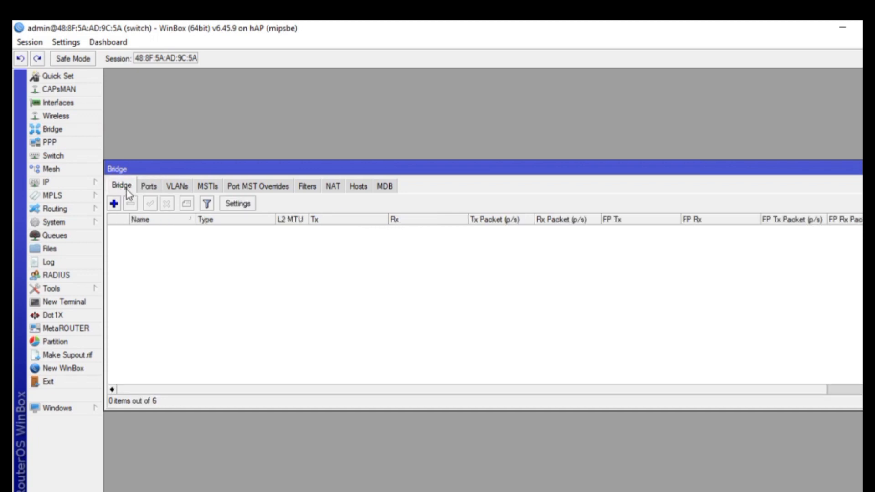
left_click(114, 203)
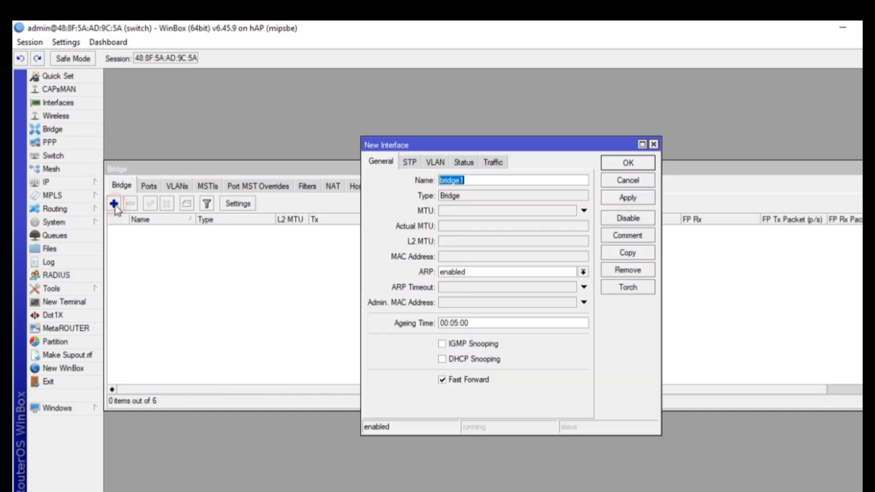
left_click(471, 181)
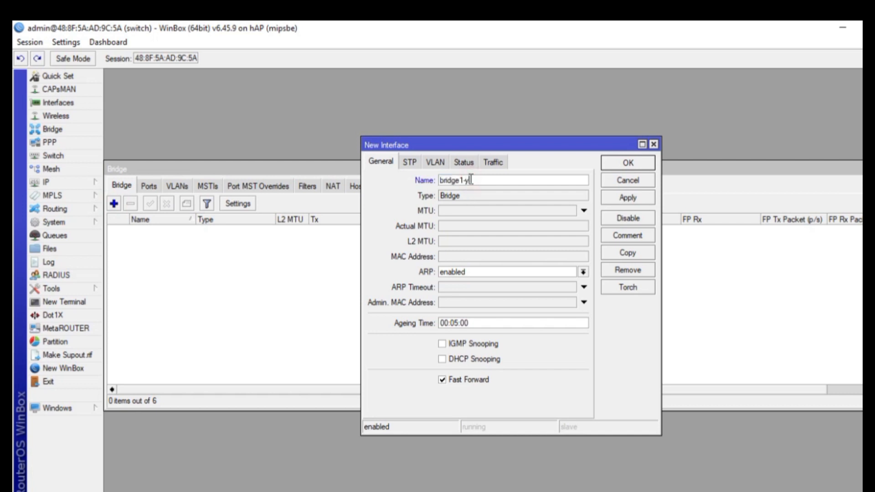
type("-yani")
left_click(628, 197)
left_click(616, 168)
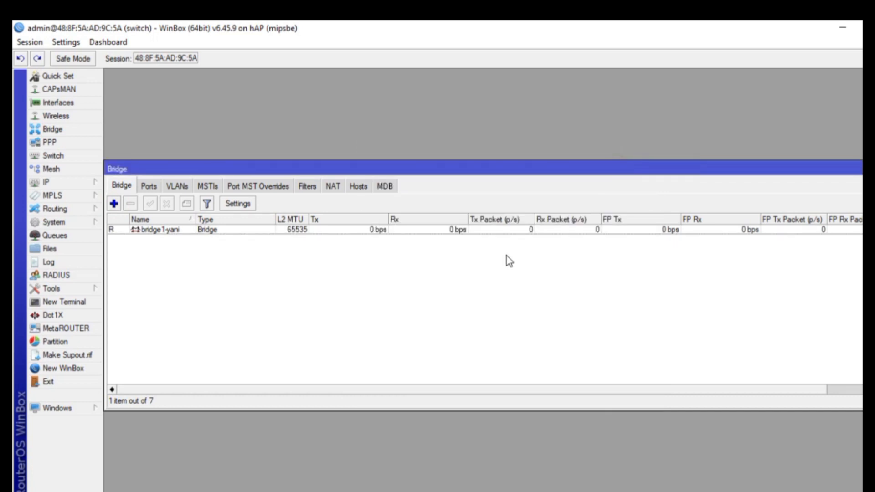
Add ether1 and ether2 as ports of bridge1-yani
left_click(149, 186)
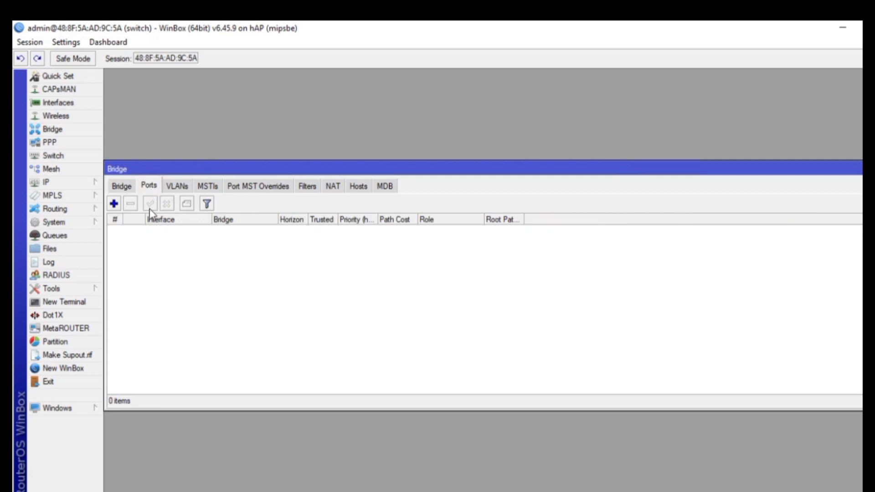
left_click(113, 205)
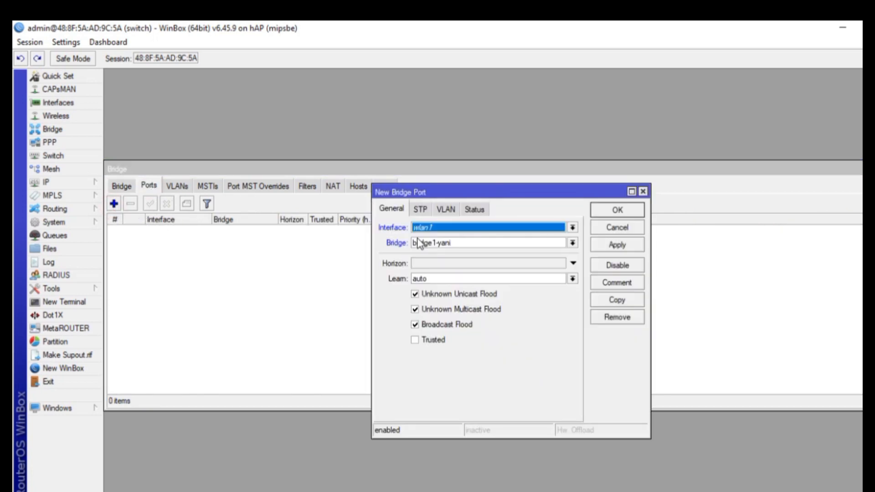
left_click(438, 230)
left_click(437, 255)
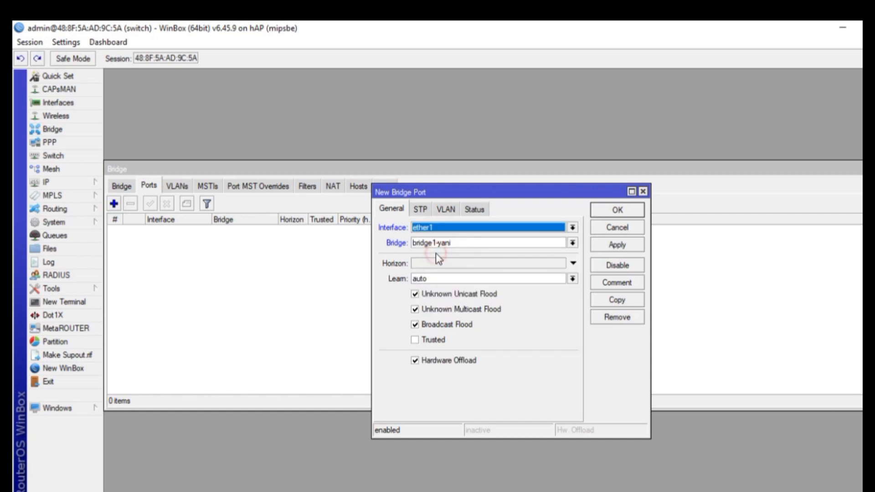
left_click(596, 249)
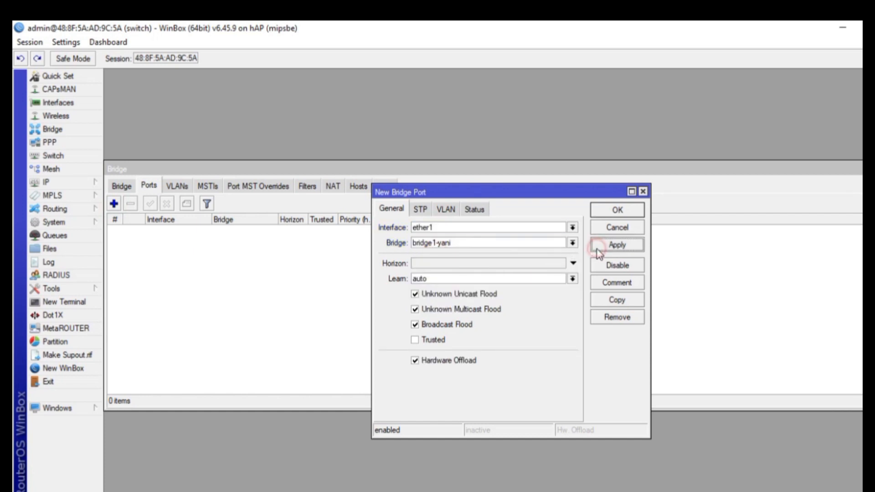
left_click(603, 210)
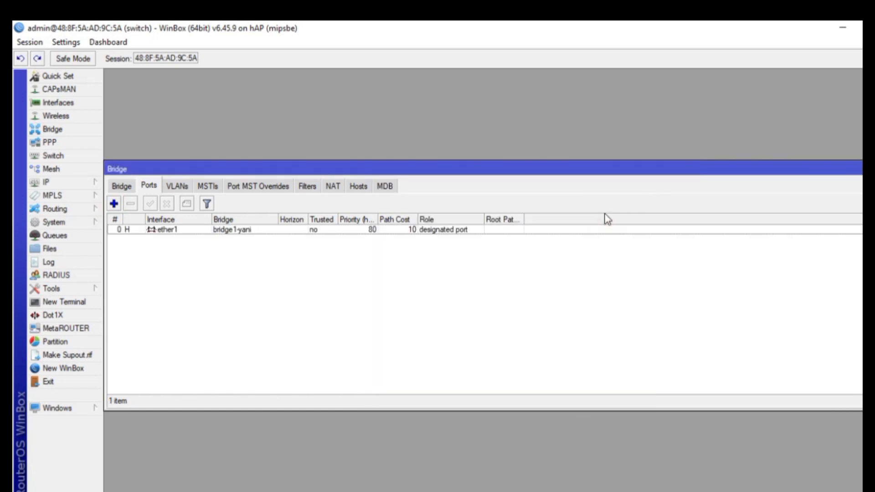
left_click(113, 204)
left_click(428, 227)
left_click(504, 259)
left_click(627, 244)
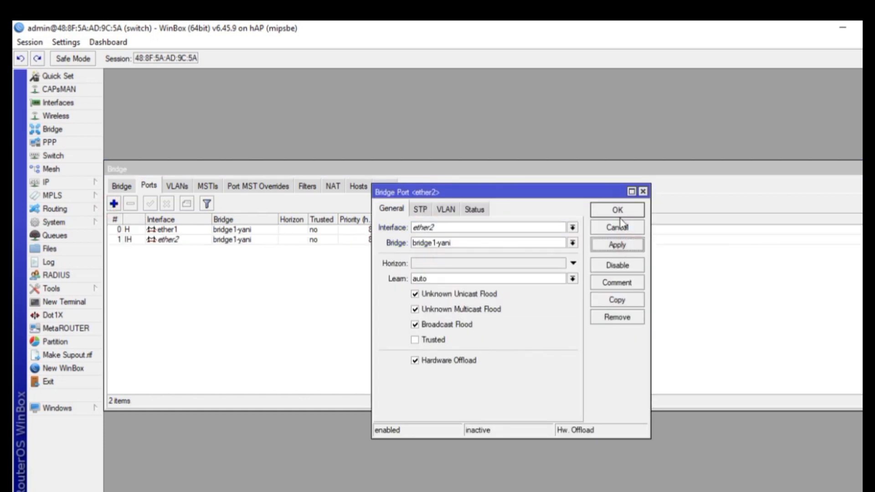
left_click(616, 210)
Add ether3 and ether4 as ports of bridge1-yani
left_click(114, 204)
left_click(572, 227)
left_click(503, 269)
left_click(616, 245)
left_click(617, 210)
left_click(114, 203)
left_click(573, 227)
left_click(504, 278)
left_click(612, 249)
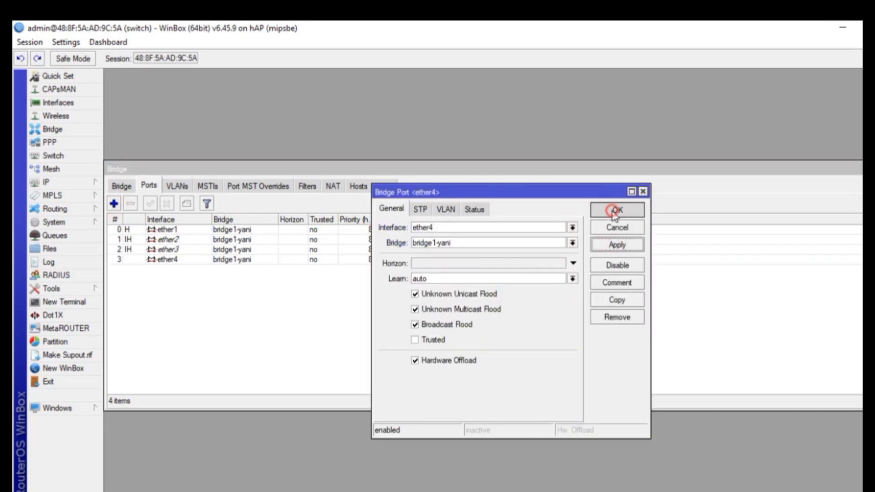
left_click(617, 210)
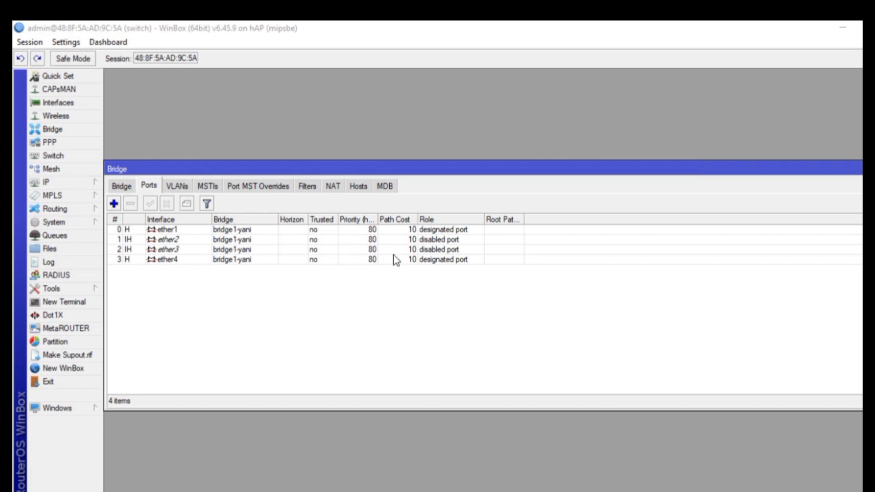
Start a new switch1 VLAN entry with VLAN ID 10
left_click(854, 169)
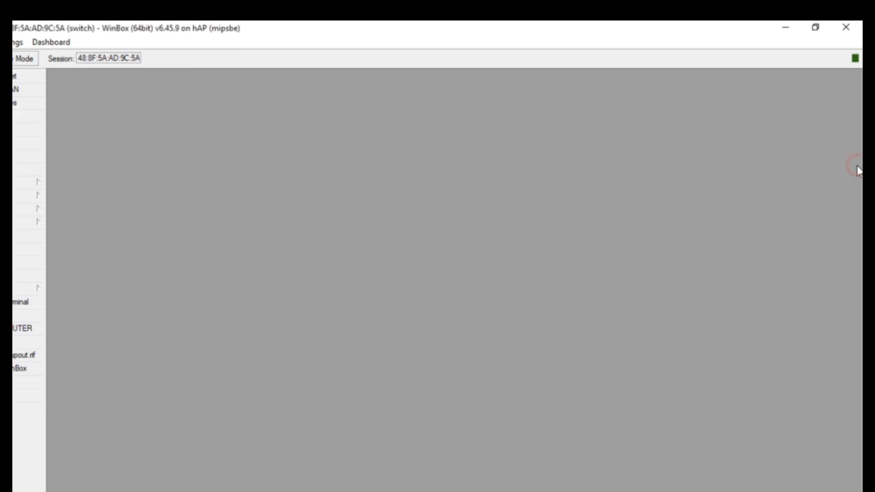
left_click(36, 158)
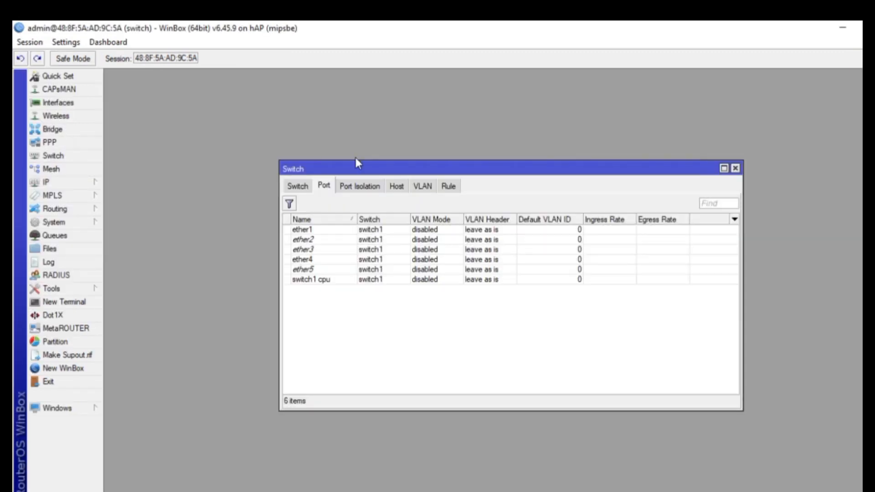
left_click(425, 187)
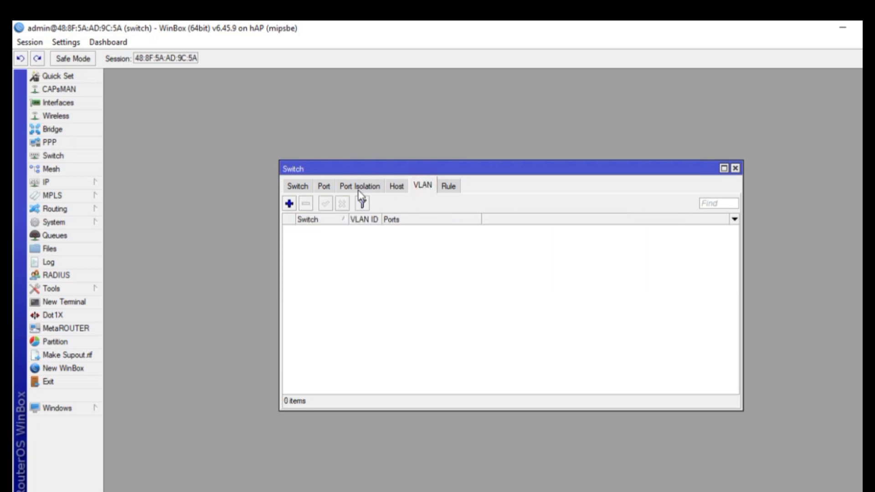
left_click(288, 203)
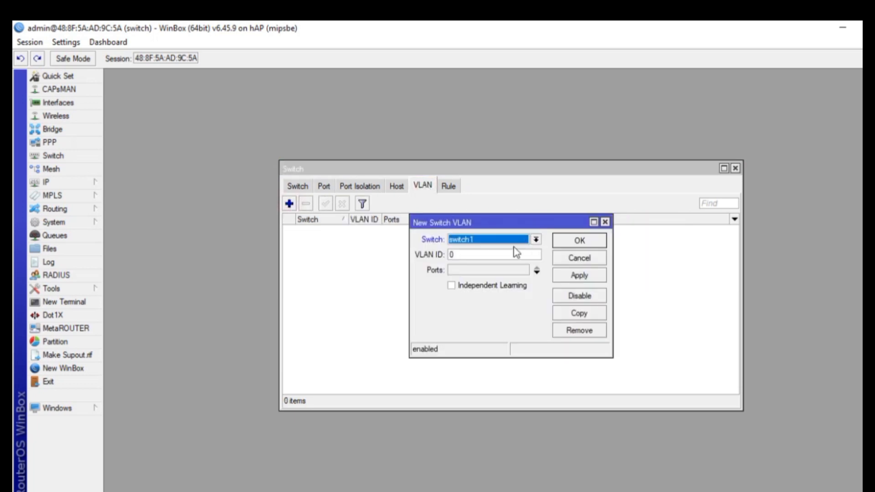
left_click(457, 241)
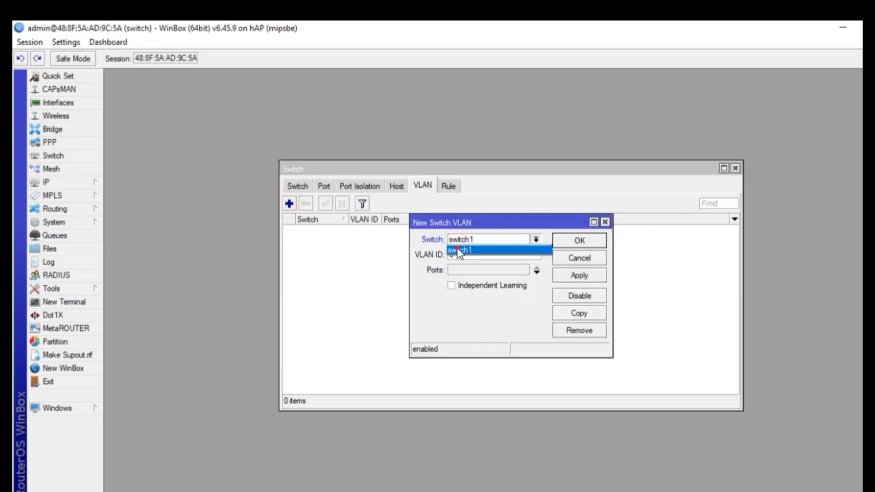
left_click(458, 250)
left_click(452, 254)
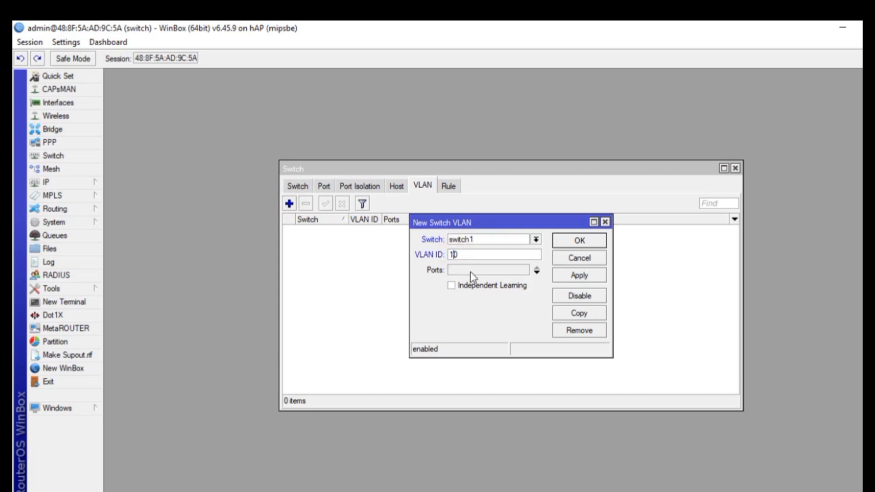
Give VLAN 10 member ports ether1, ether2 and ether3 and save it
left_click(537, 272)
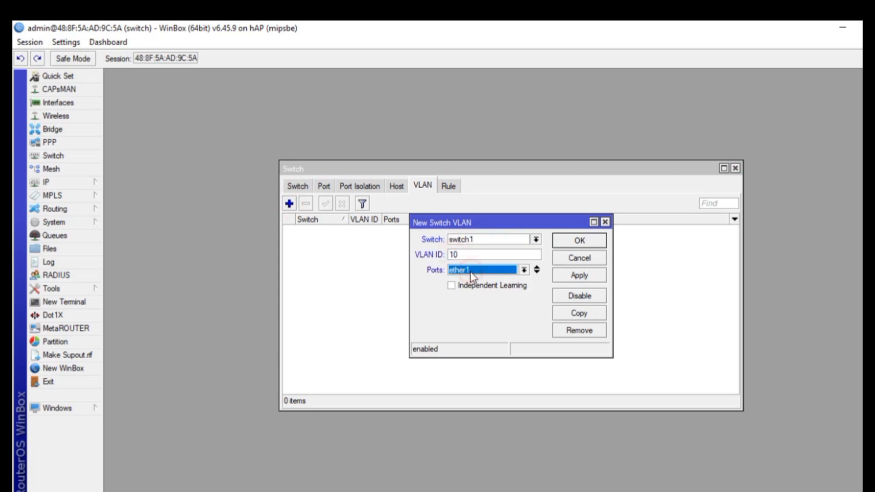
left_click(537, 272)
left_click(537, 287)
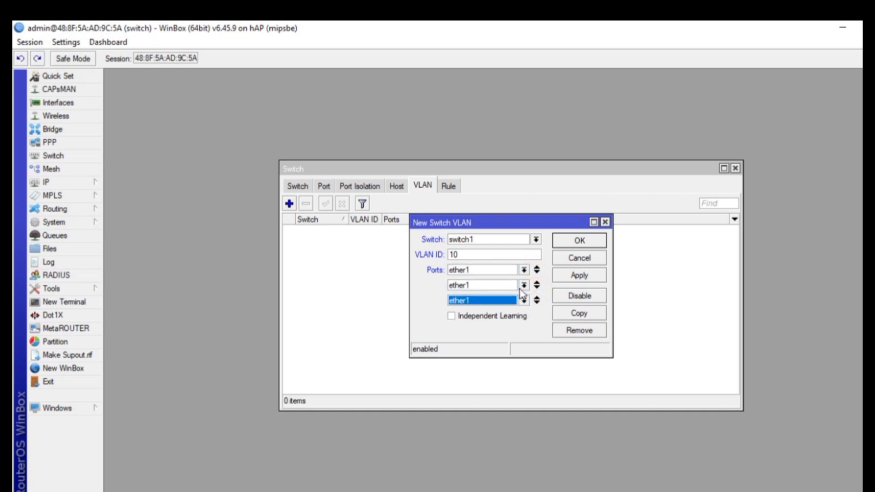
left_click(524, 285)
left_click(484, 304)
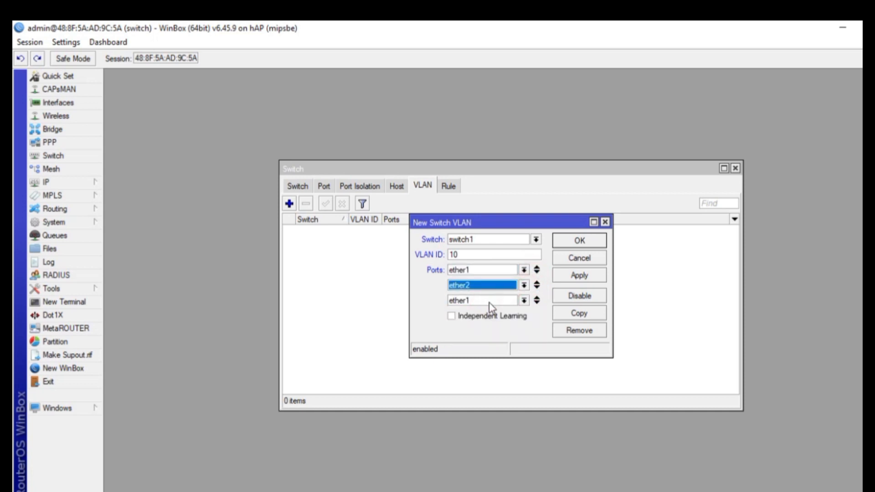
left_click(524, 301)
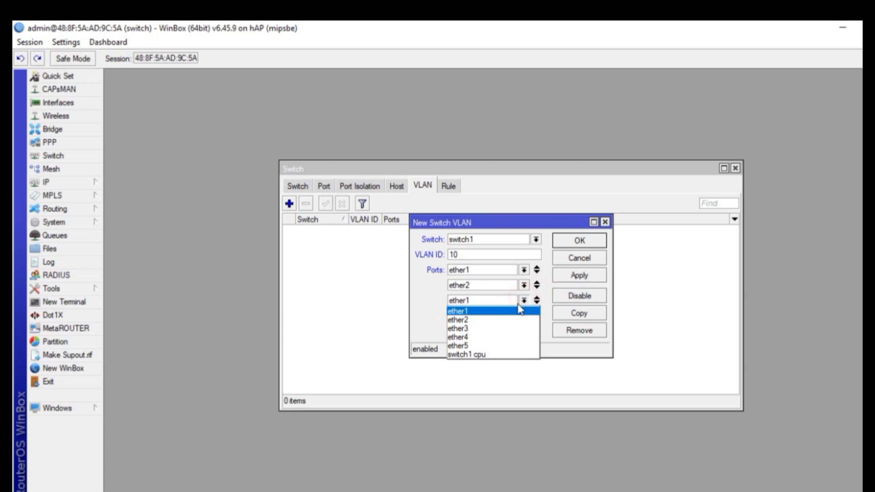
left_click(499, 329)
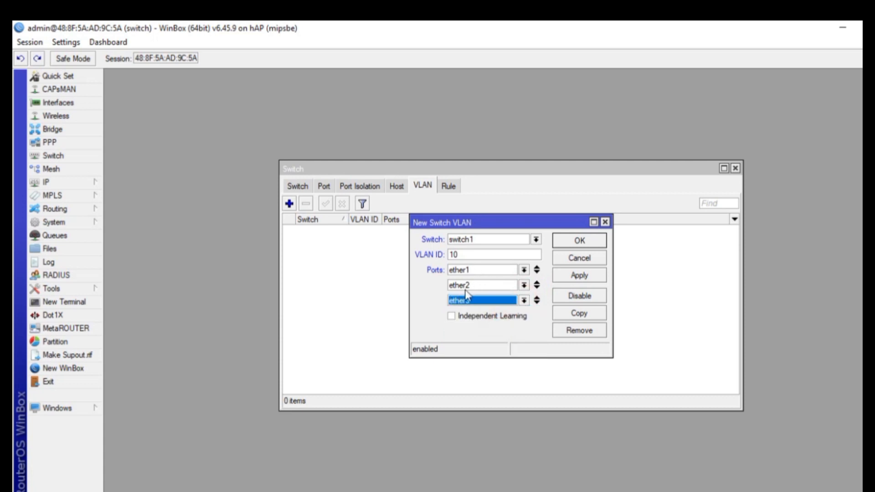
left_click(581, 275)
left_click(579, 241)
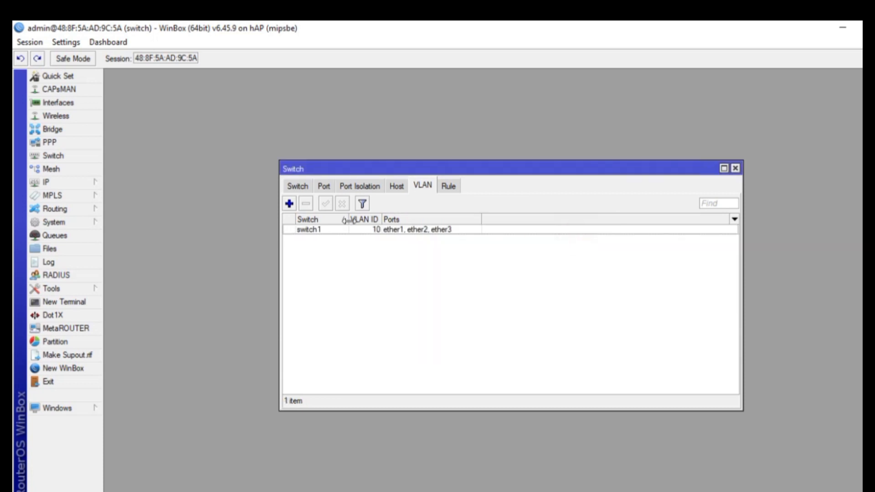
Create switch VLAN 20 with member ports ether1 and ether4
left_click(289, 203)
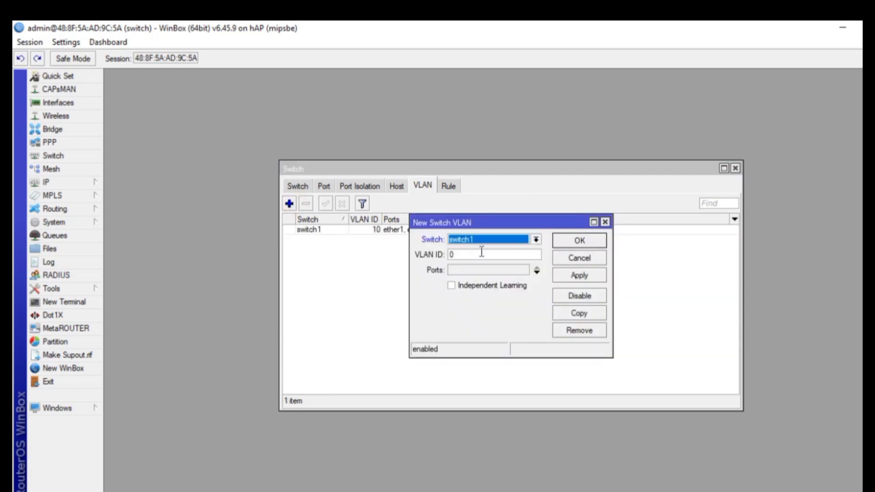
double_click(451, 254)
type("20")
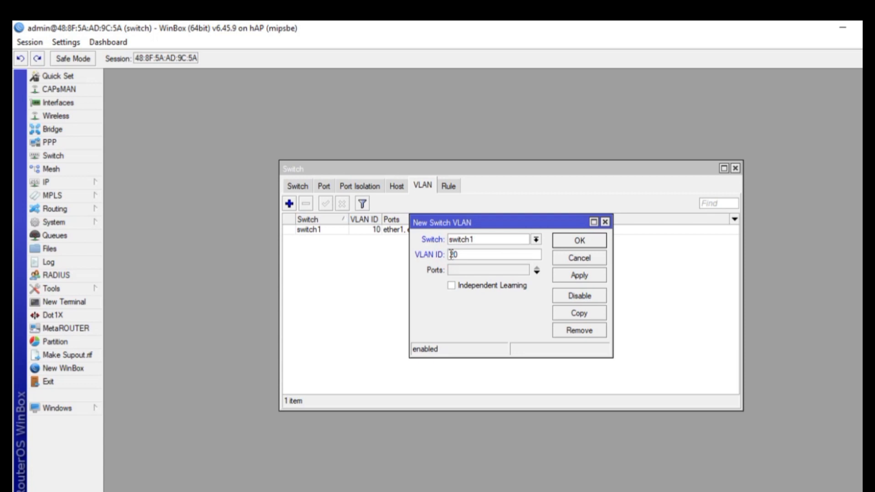
left_click(490, 272)
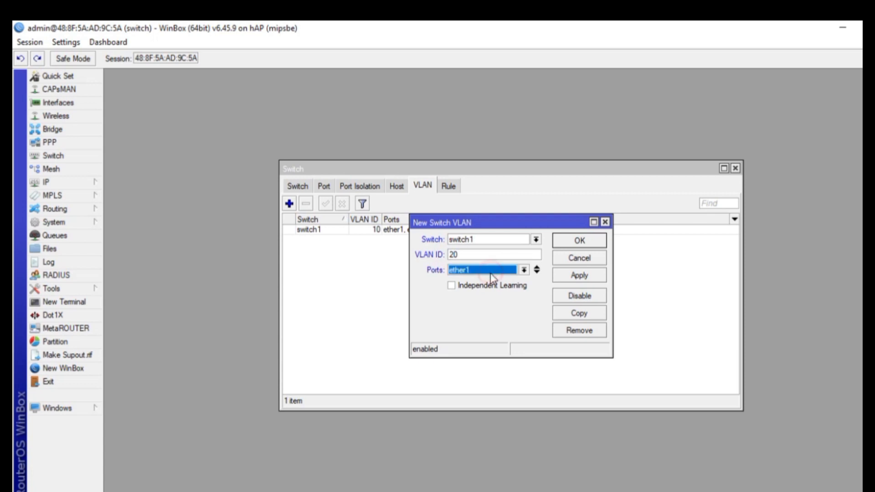
left_click(536, 273)
left_click(524, 285)
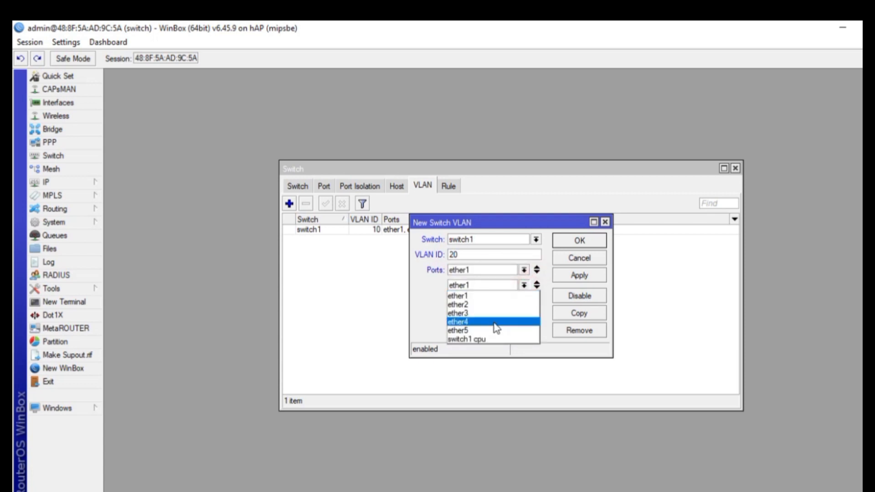
left_click(494, 321)
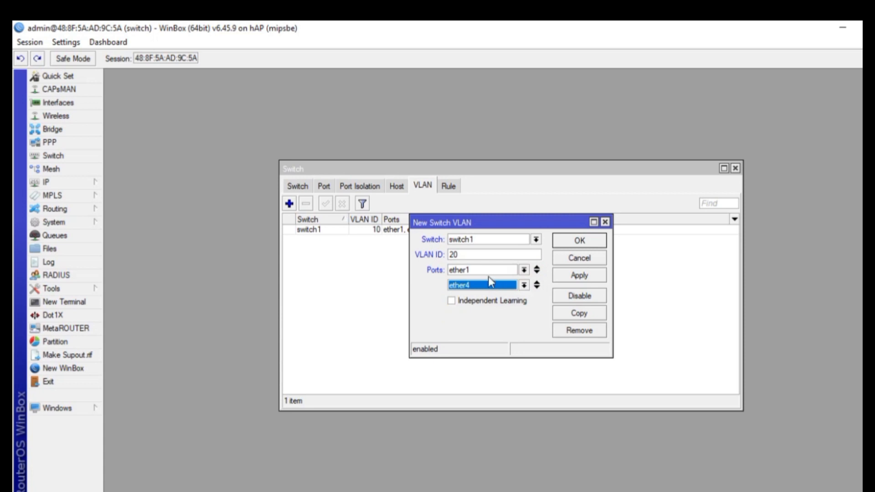
left_click(565, 276)
left_click(564, 242)
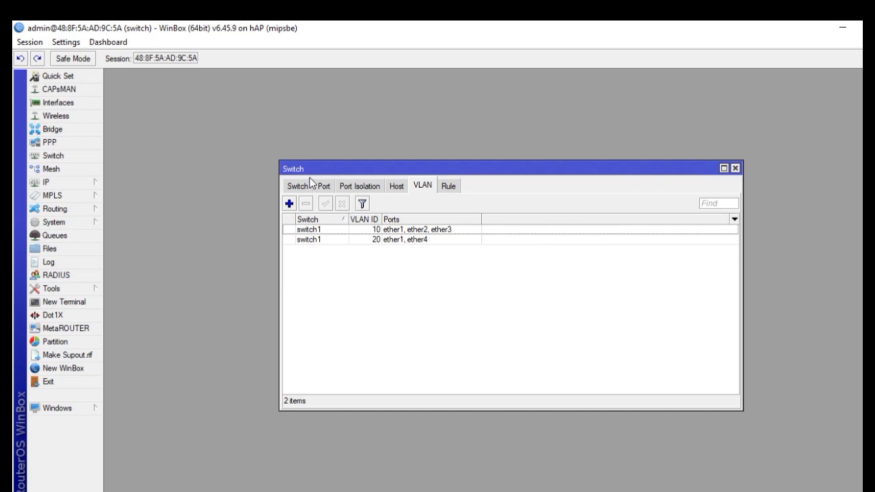
Set switch port ether1 to VLAN mode secure with header add if missing
left_click(324, 187)
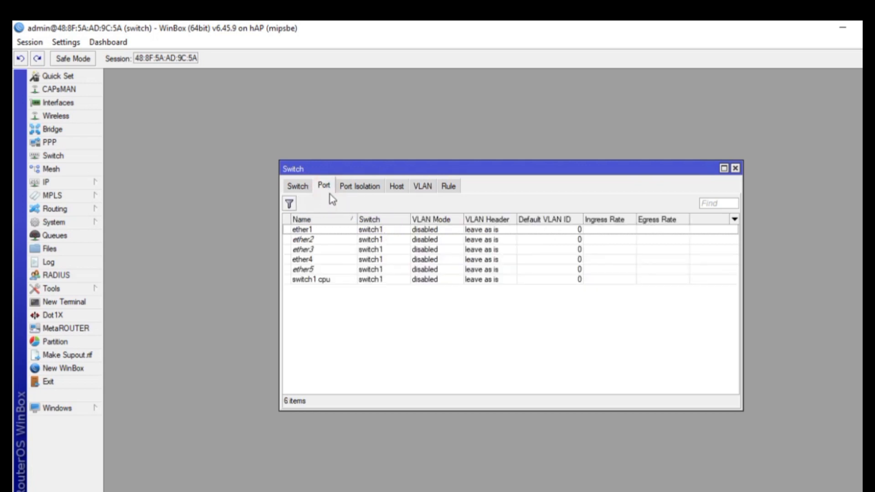
double_click(337, 231)
left_click(478, 241)
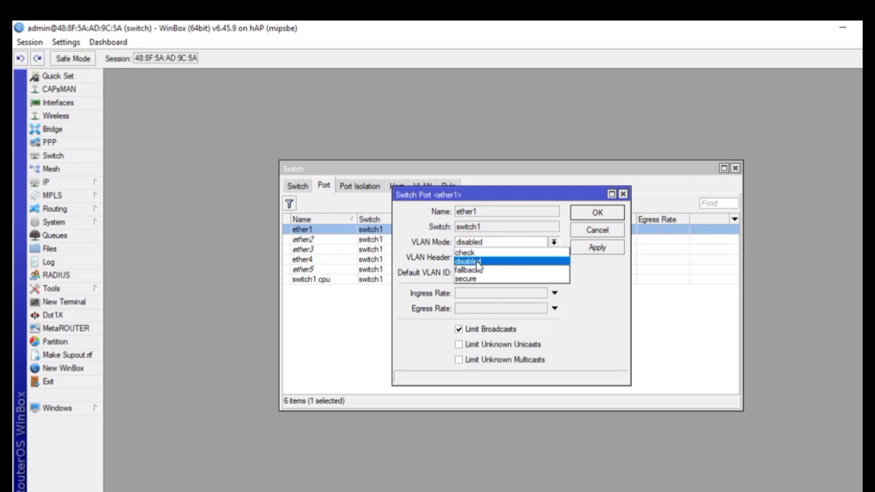
left_click(469, 278)
left_click(478, 257)
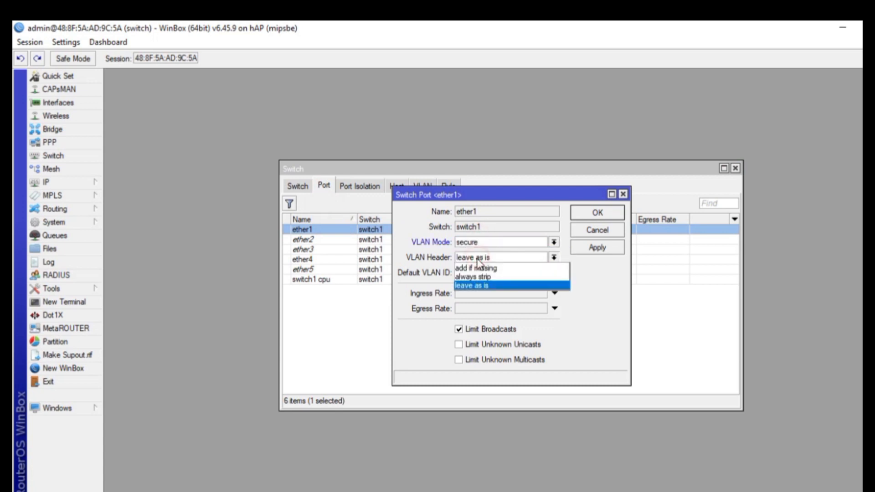
left_click(478, 269)
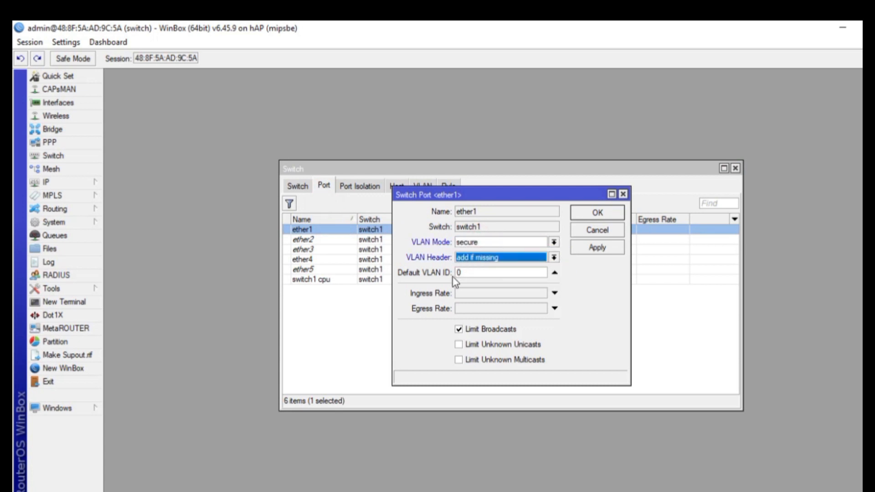
left_click(607, 247)
left_click(598, 213)
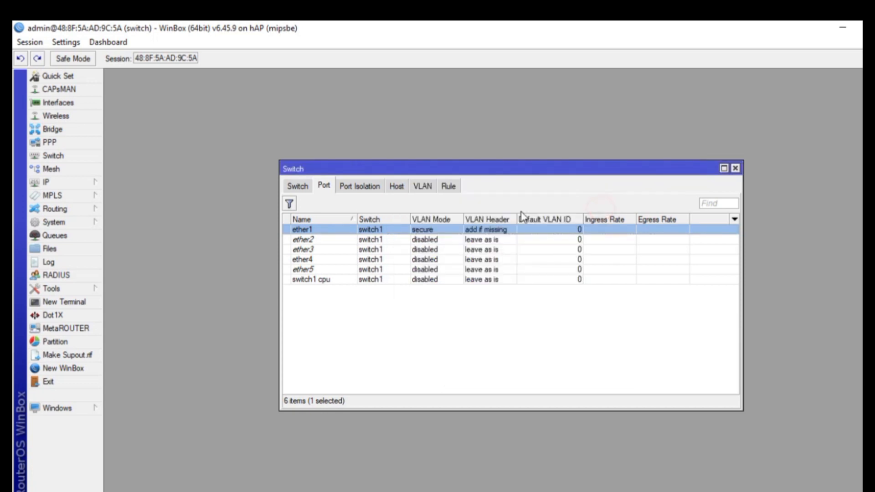
Set ether2 to secure mode, always strip, default VLAN ID 10
left_click(349, 241)
double_click(349, 241)
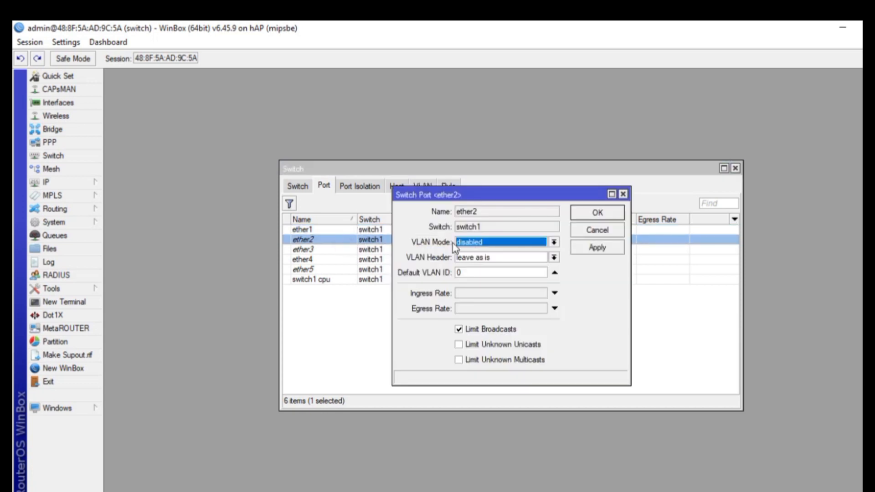
left_click(476, 245)
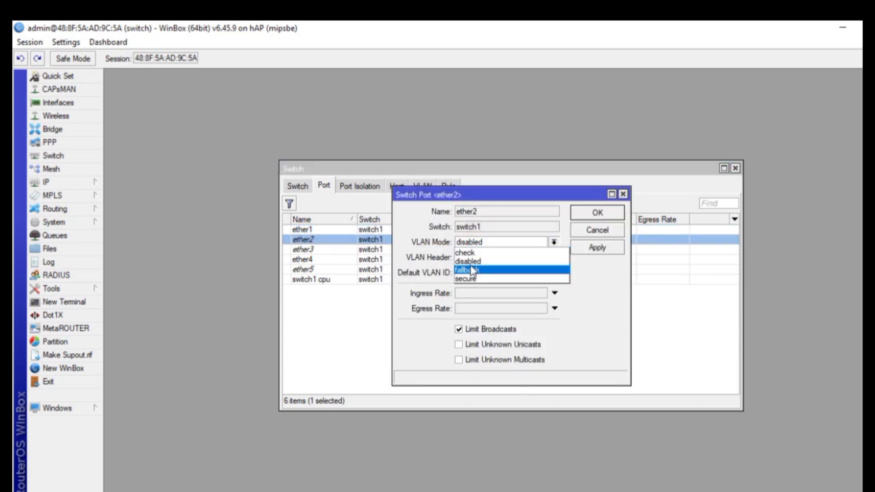
left_click(470, 277)
left_click(474, 258)
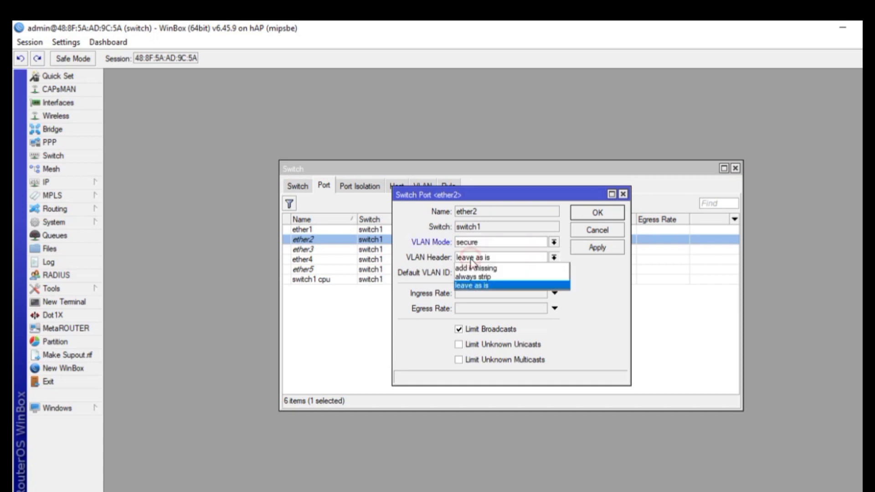
left_click(474, 277)
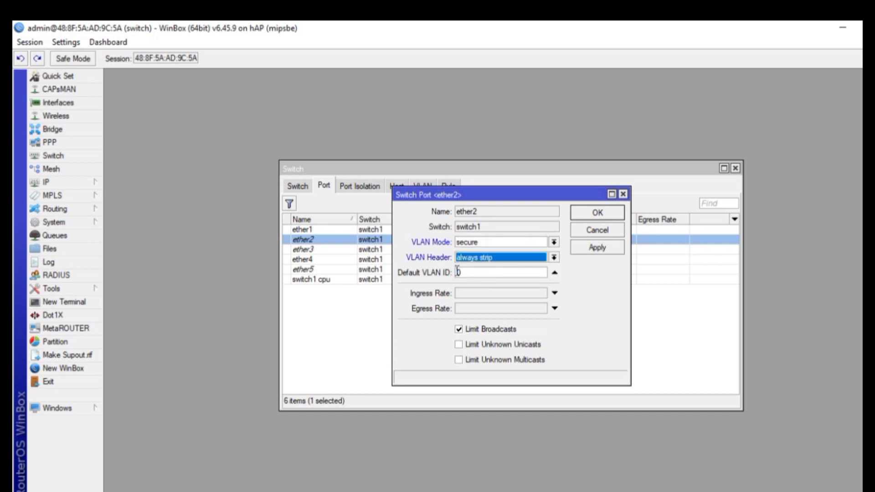
left_click(456, 272)
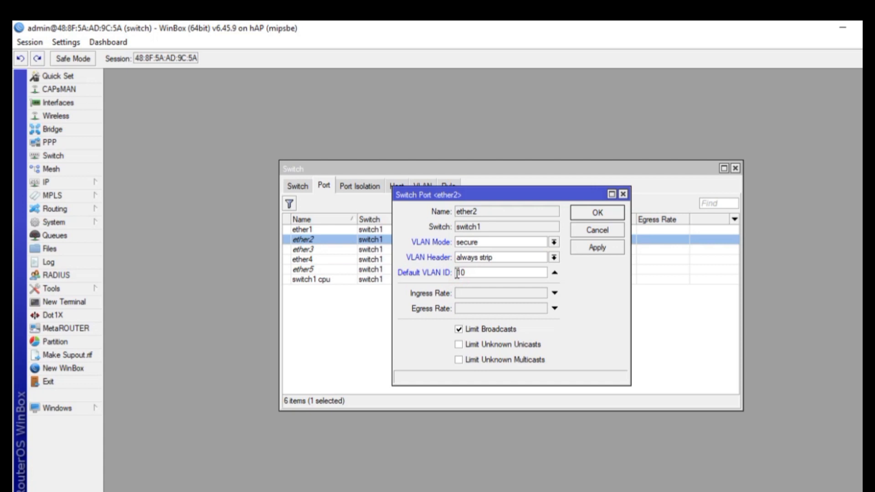
left_click(579, 249)
left_click(581, 212)
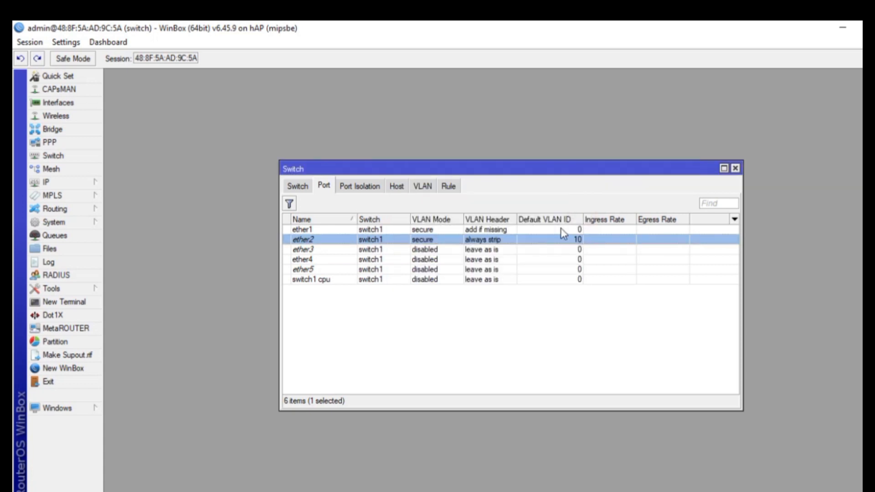
Set ether3 to secure mode, always strip, default VLAN ID 10
double_click(536, 249)
left_click(519, 246)
left_click(514, 277)
left_click(499, 257)
left_click(497, 277)
left_click(498, 274)
type("10")
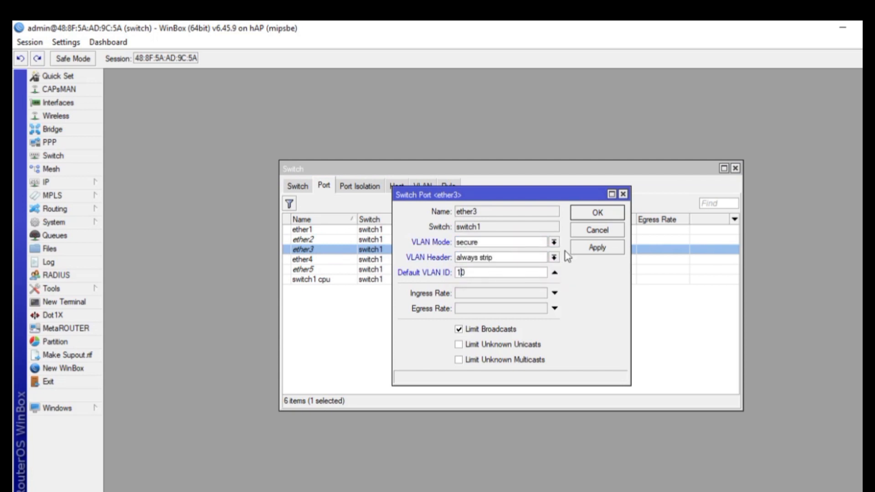
left_click(597, 212)
Set ether4 to secure mode, always strip, default VLAN ID 20
double_click(539, 260)
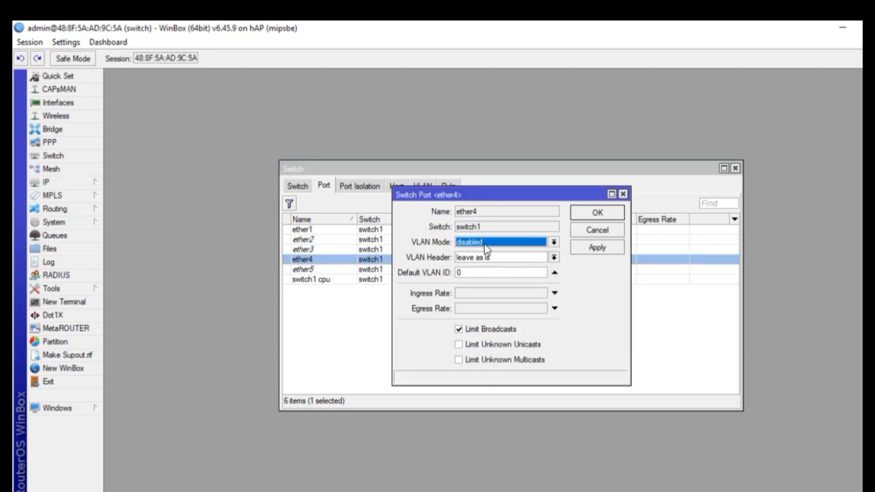
left_click(486, 248)
left_click(478, 281)
left_click(474, 262)
left_click(466, 276)
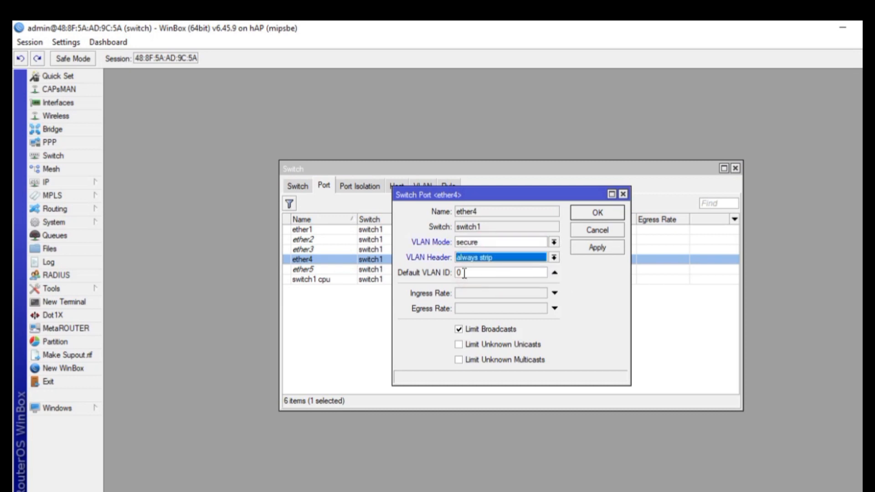
left_click(459, 274)
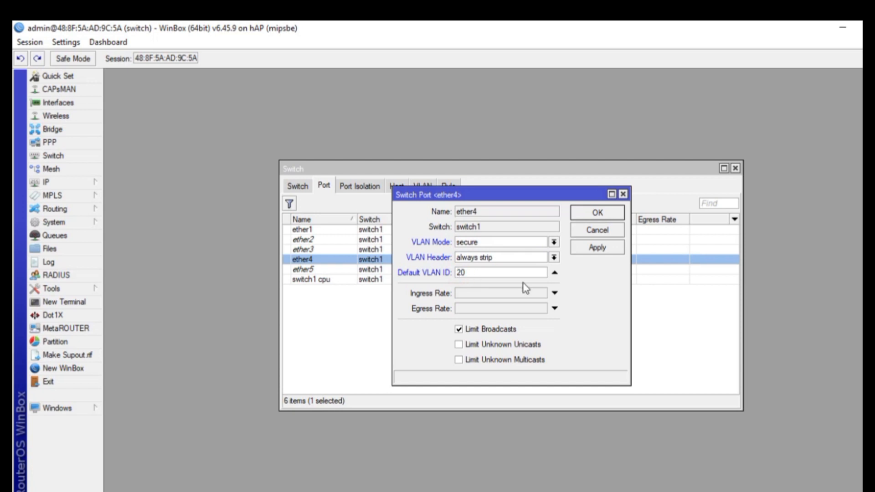
left_click(594, 253)
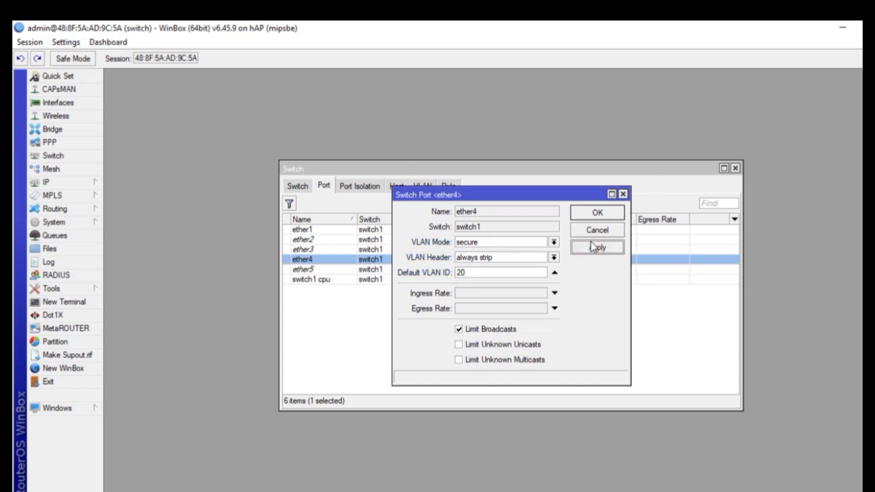
left_click(597, 219)
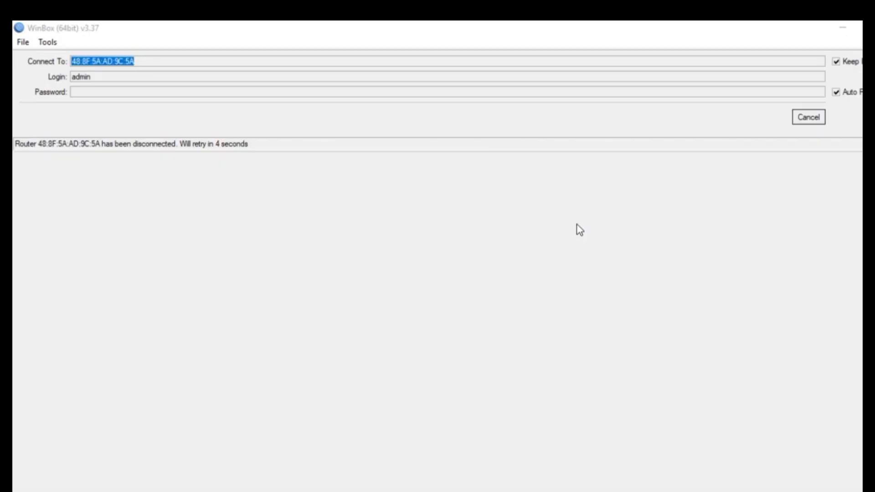
In the Word task document, review the port 4 VLAN and secure always-strip requirements
left_click(255, 483)
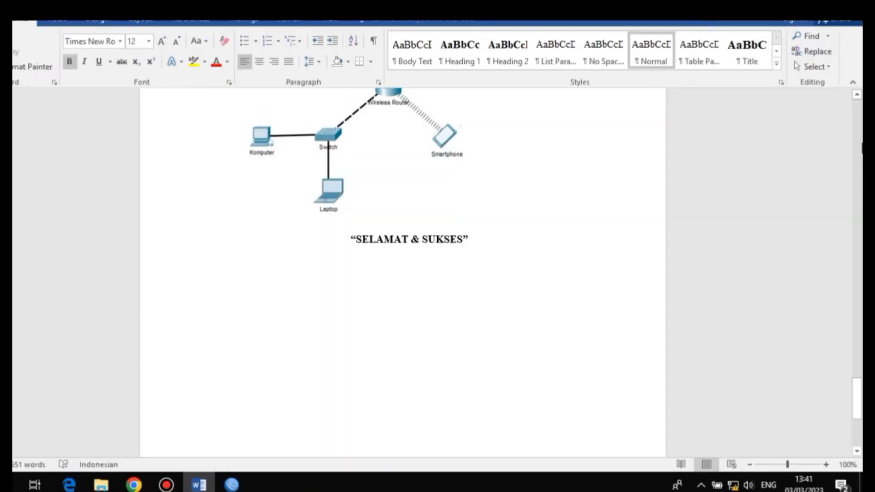
left_click(856, 95)
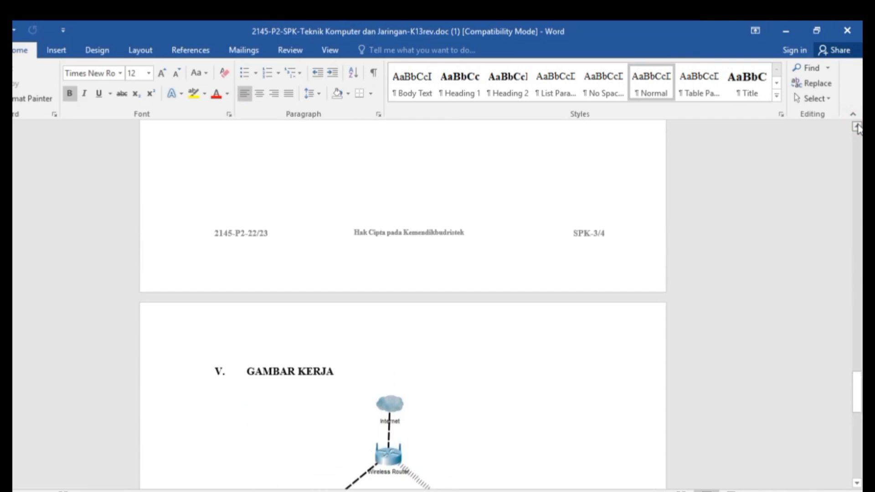
left_click(859, 388)
left_click_drag(859, 382, 860, 347)
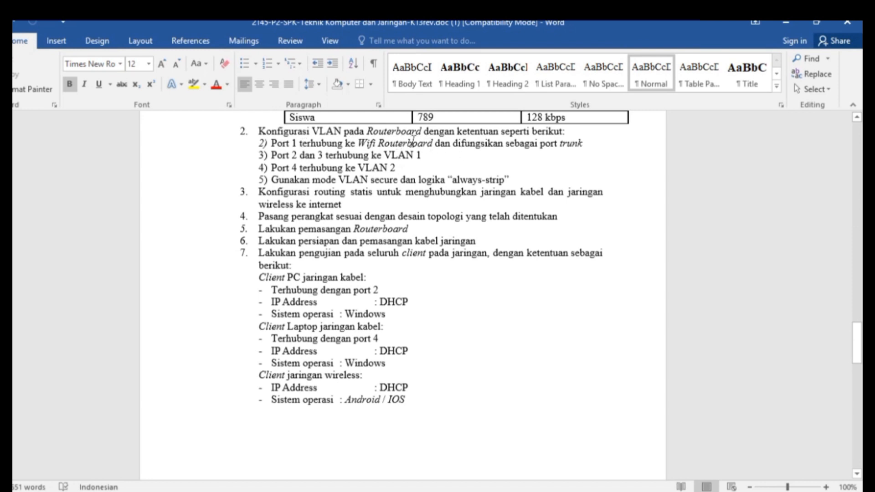
left_click_drag(270, 170, 388, 170)
left_click(388, 169)
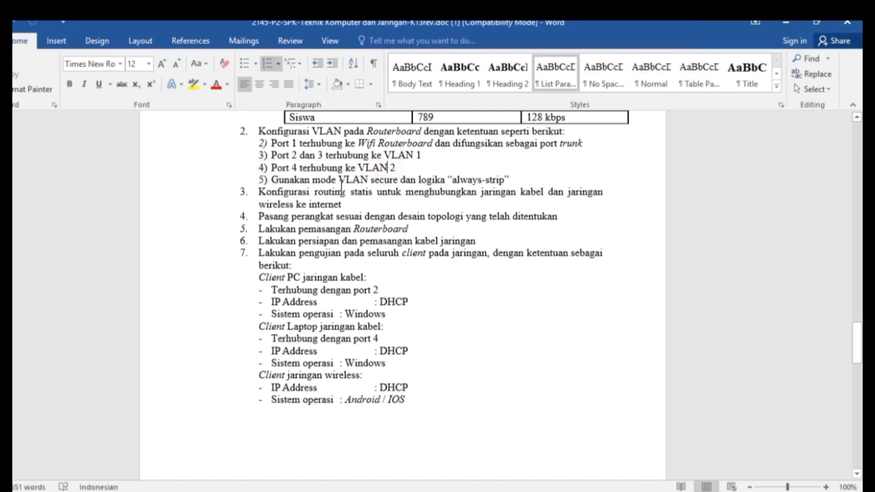
left_click_drag(274, 180, 507, 178)
left_click(506, 178)
Review the static routing, Routerboard installation and Client testing requirements
left_click_drag(260, 196, 354, 203)
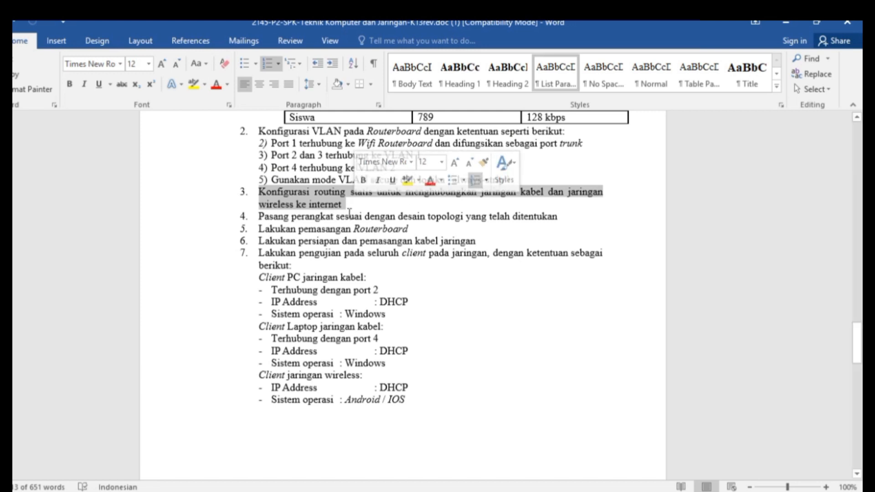
left_click(348, 213)
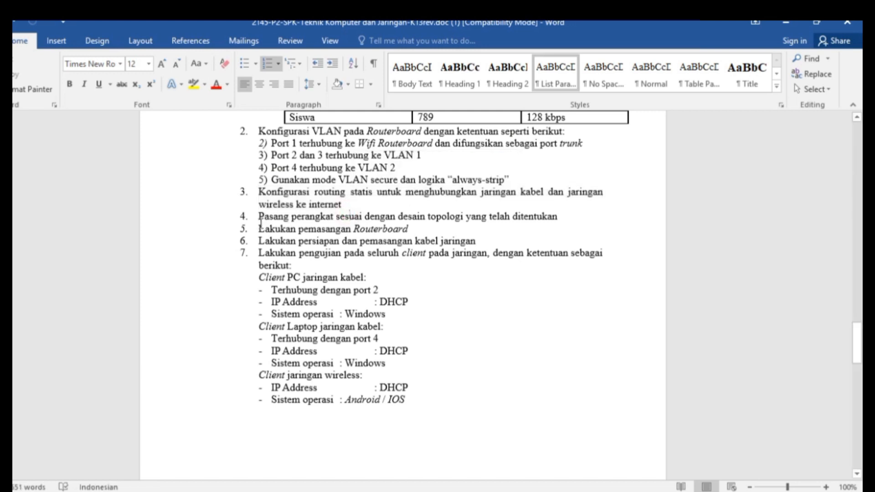
left_click_drag(259, 229, 408, 228)
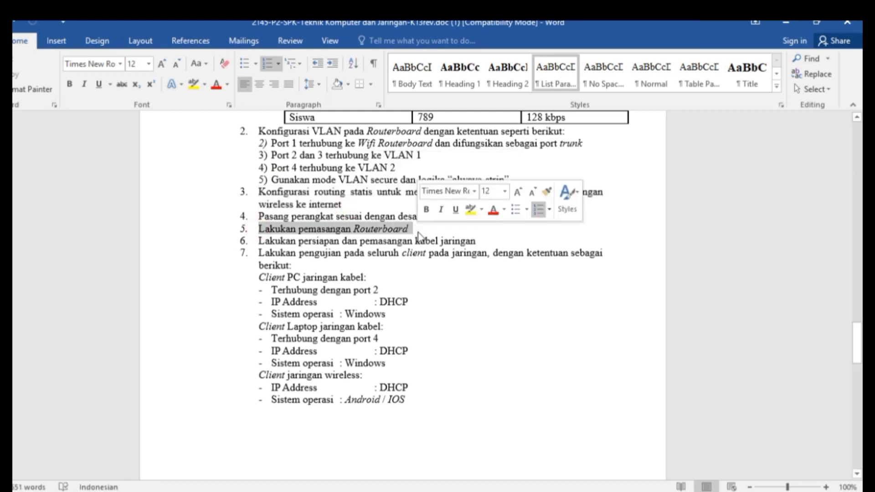
left_click(339, 240)
left_click_drag(259, 277, 408, 400)
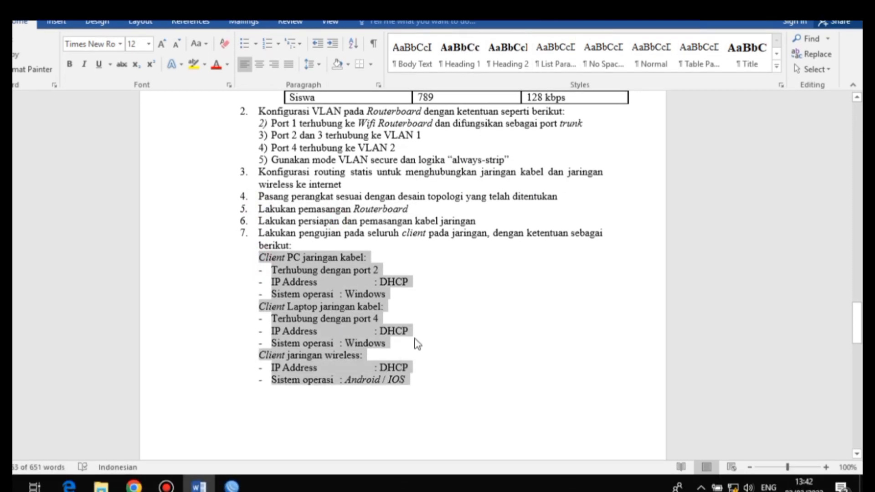
left_click(359, 343)
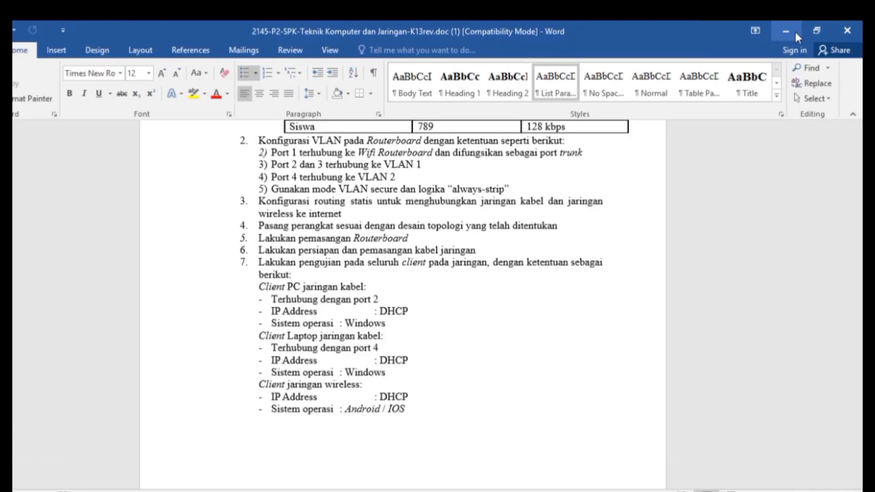
Minimize Word and WinBox, then open the adapter list from Network & Internet's Ethernet settings
left_click(795, 31)
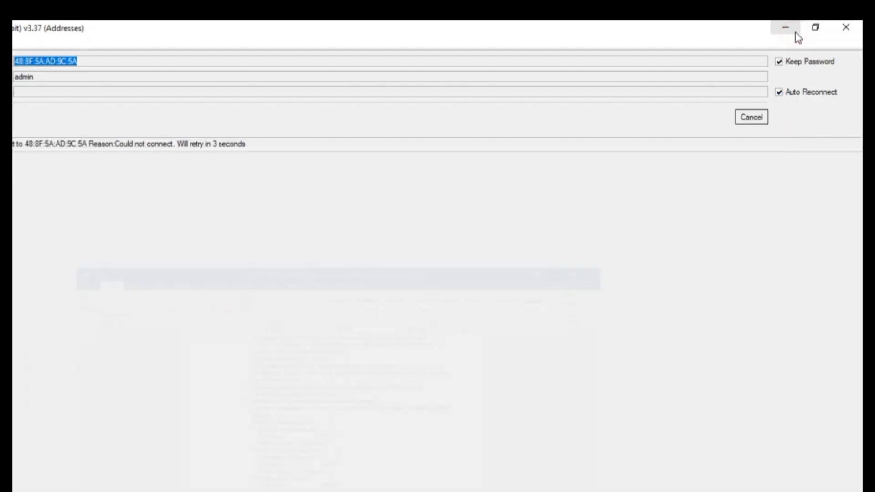
left_click(795, 31)
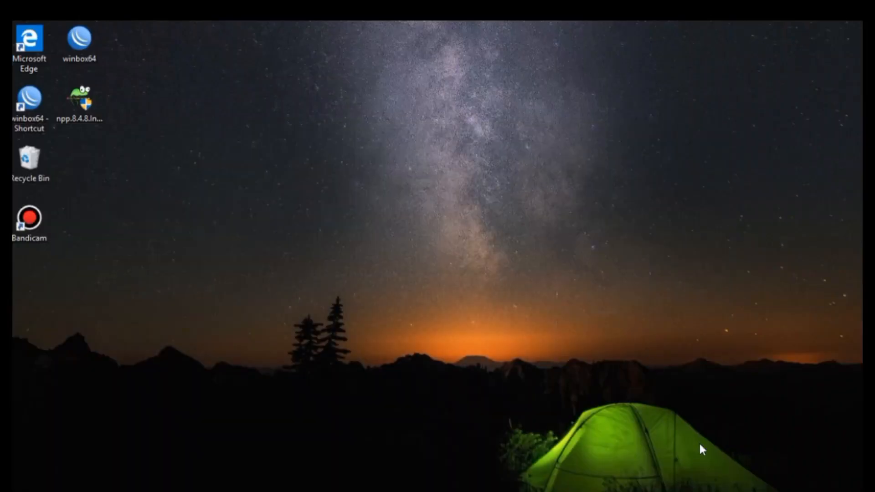
right_click(733, 487)
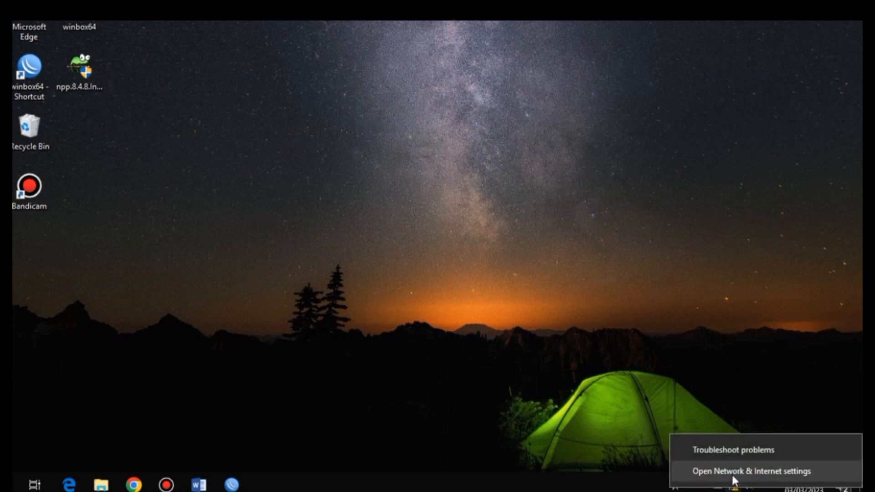
left_click(729, 469)
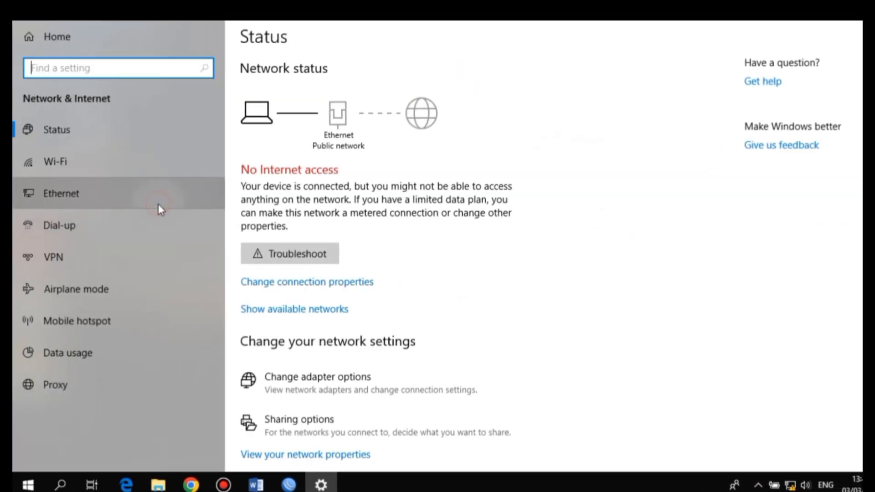
left_click(101, 203)
left_click(788, 82)
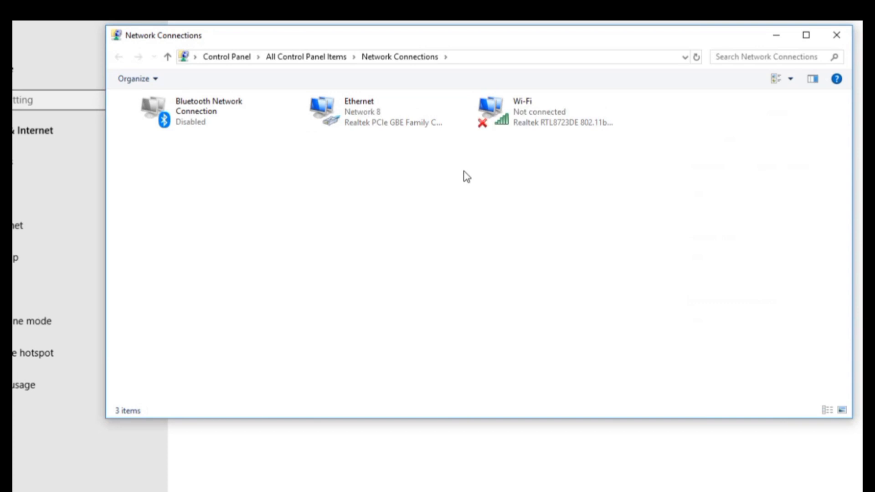
right_click(378, 105)
left_click(397, 132)
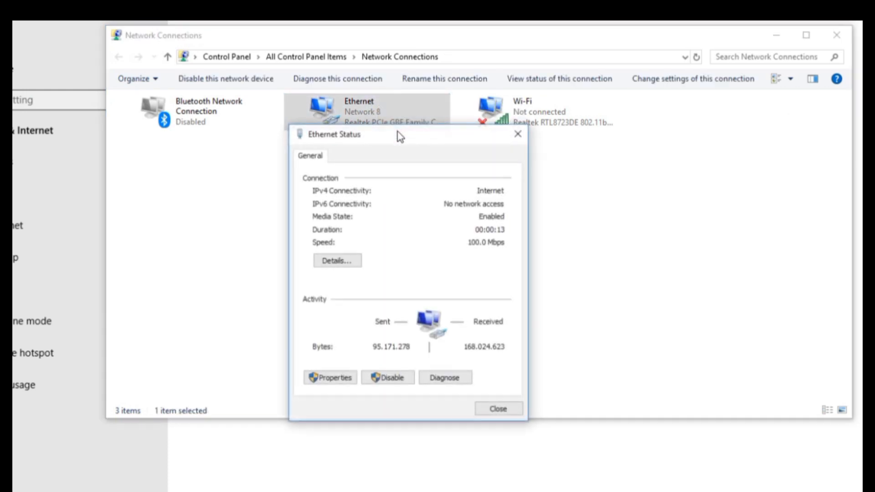
left_click(349, 267)
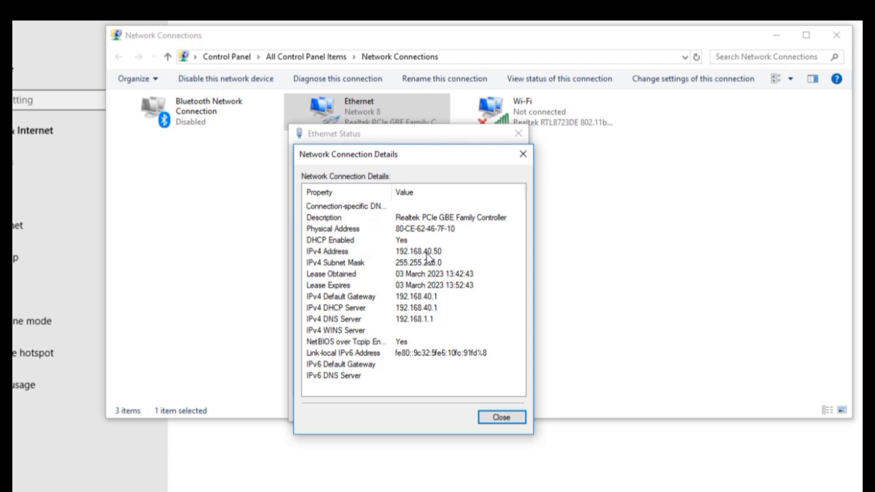
left_click(499, 416)
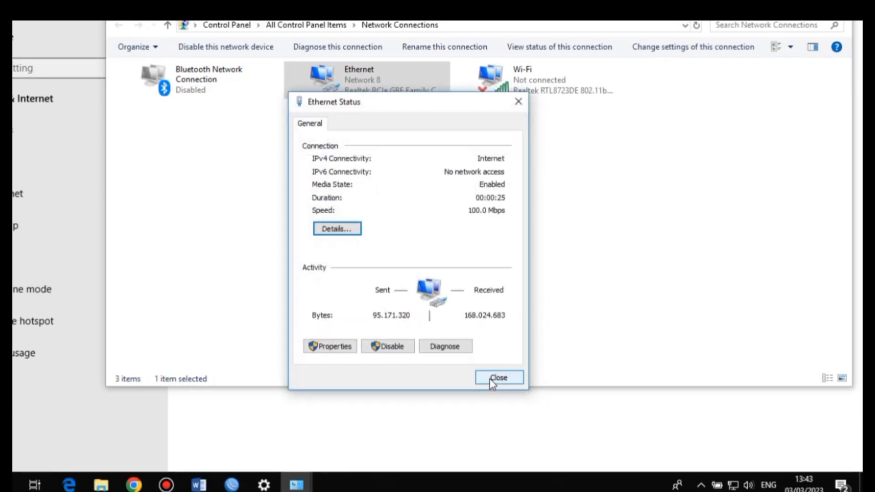
left_click(495, 412)
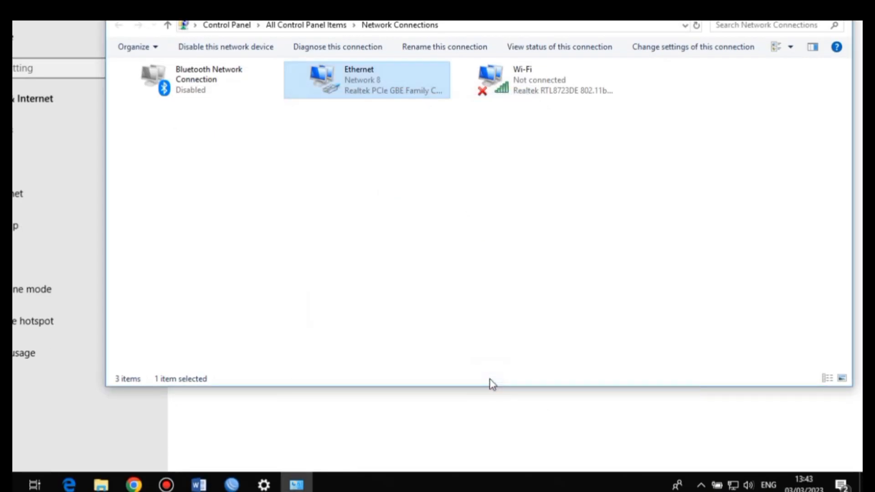
left_click(463, 145)
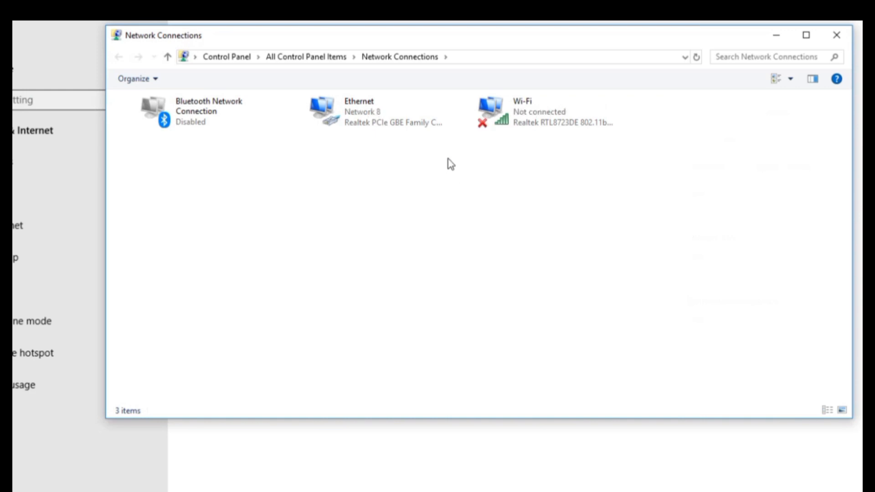
Check the Ethernet connection's IP address details in its Status dialog
right_click(376, 108)
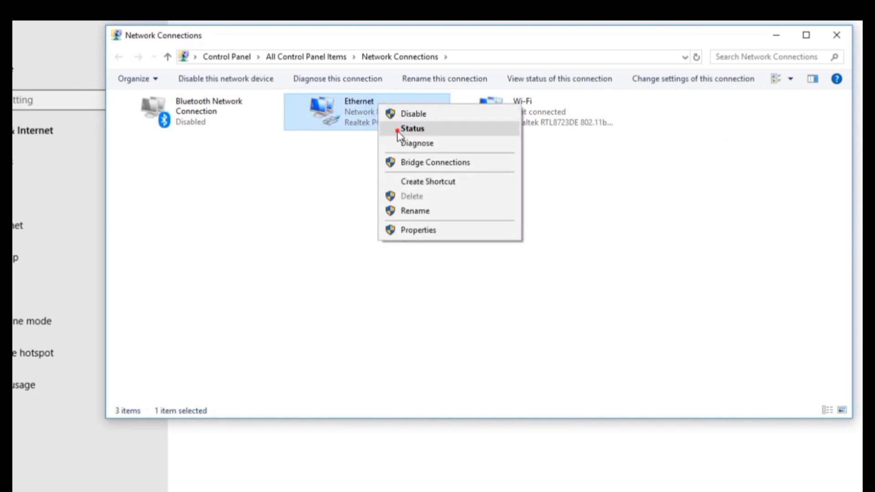
left_click(398, 130)
left_click(349, 264)
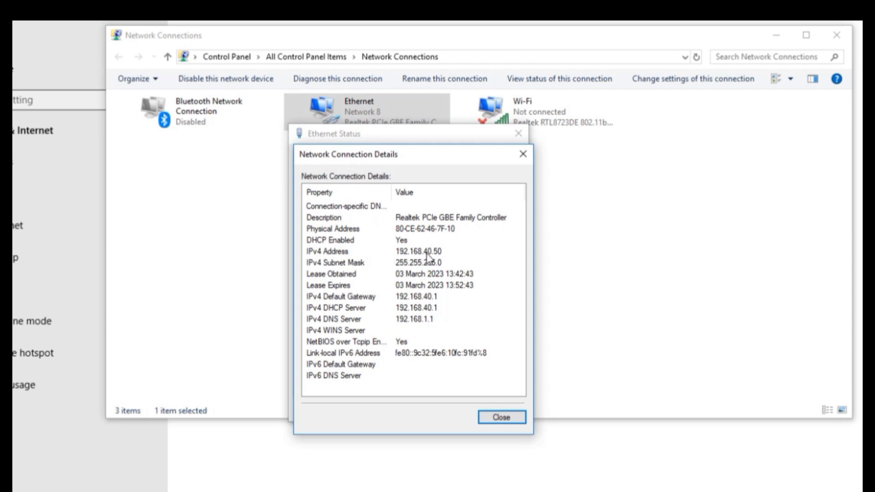
left_click(501, 418)
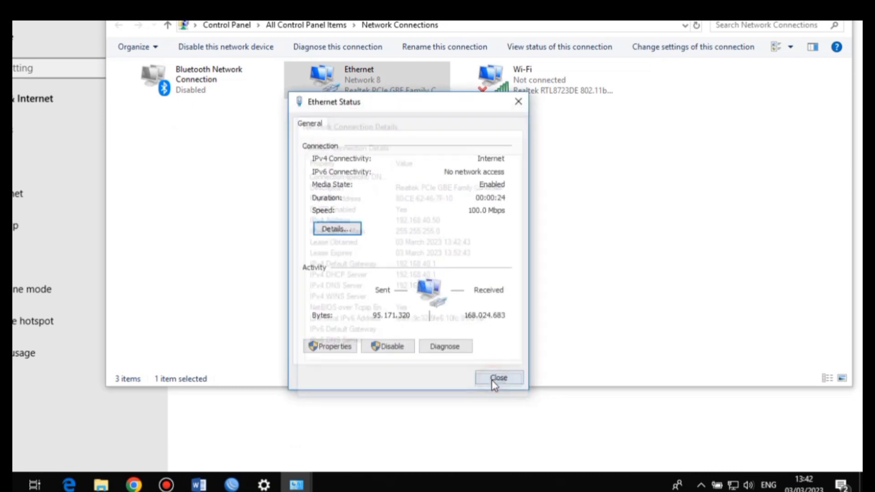
left_click(491, 410)
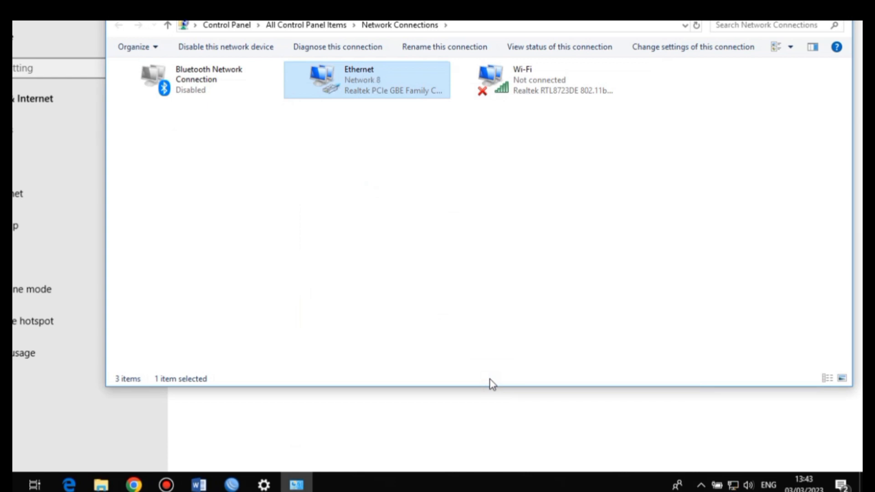
Recheck the Ethernet details to confirm the DHCP address 192.168.60.50
right_click(359, 82)
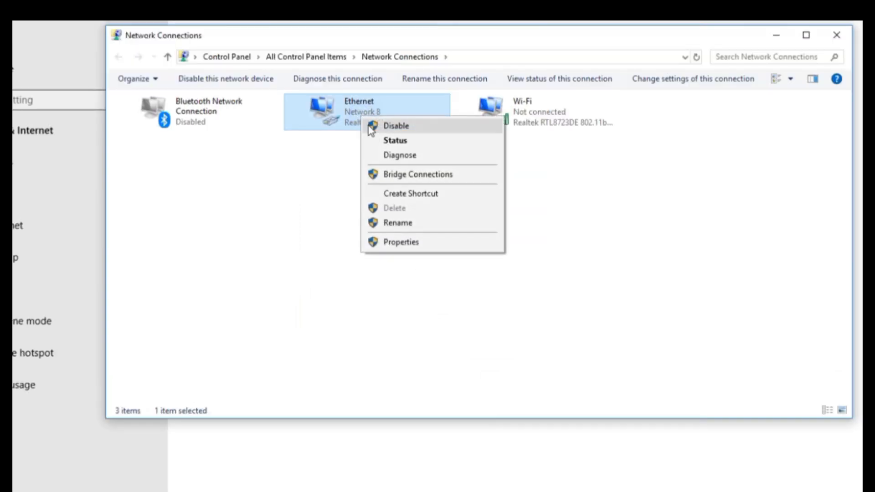
left_click(381, 108)
left_click(347, 264)
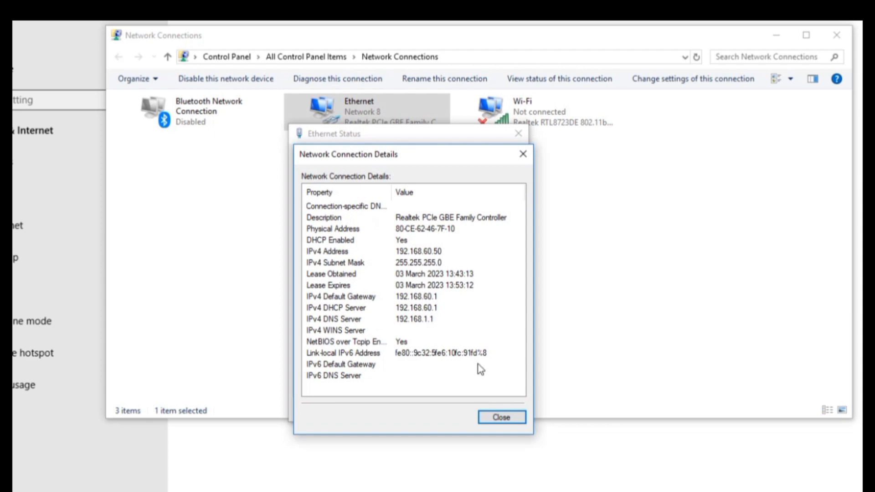
left_click(501, 417)
left_click(490, 409)
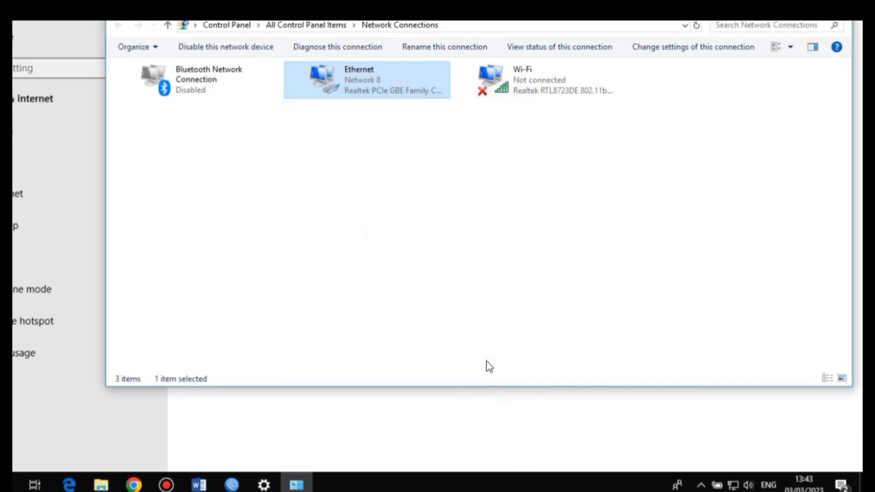
Close the Settings and Network Connections windows and launch Chrome
left_click(823, 22)
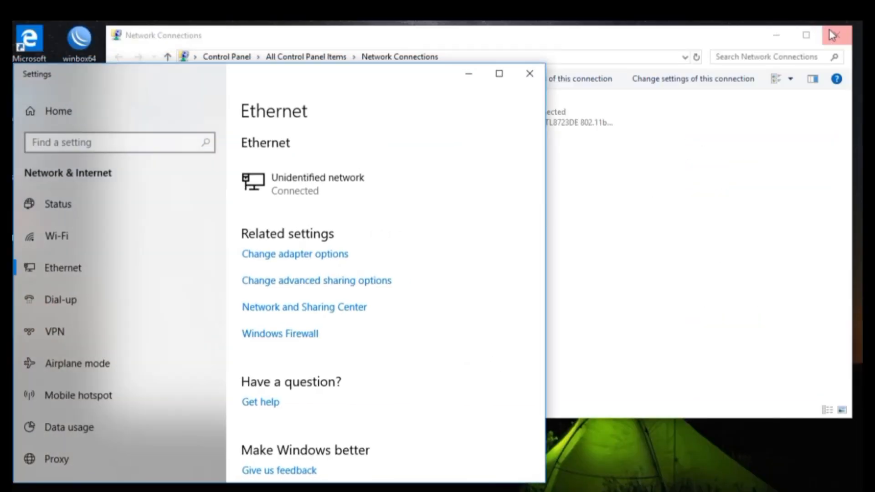
left_click(527, 78)
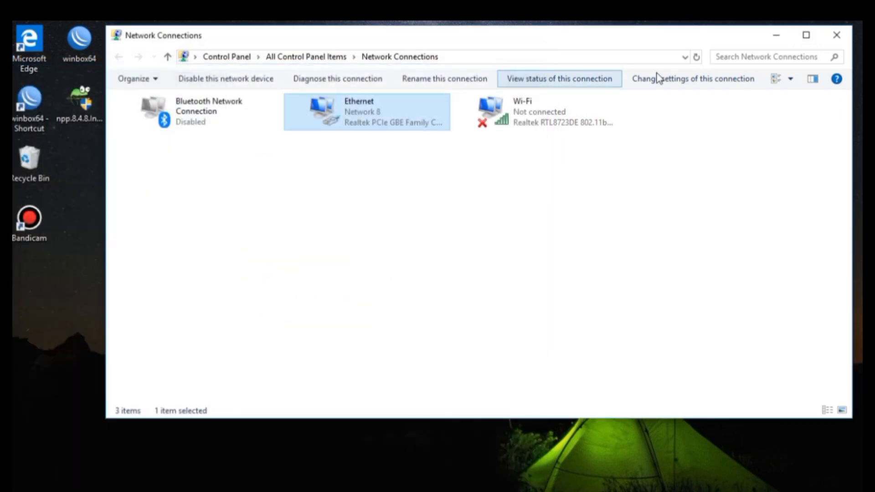
left_click(832, 41)
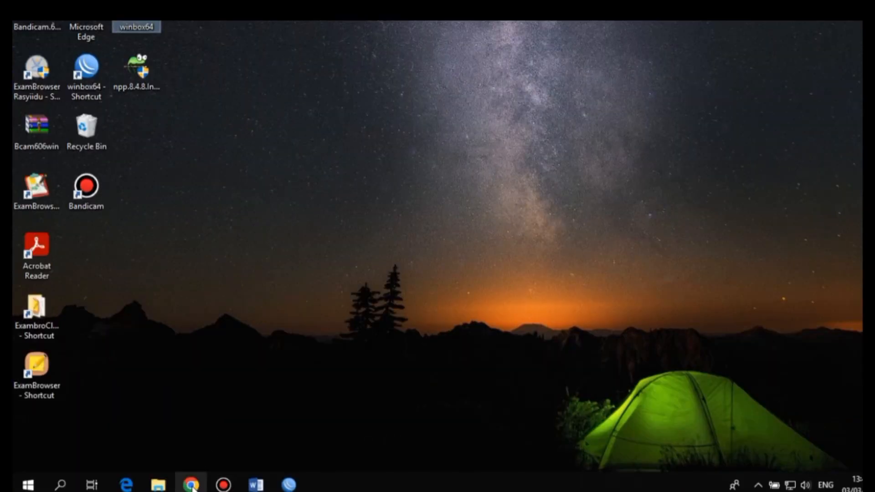
left_click(192, 486)
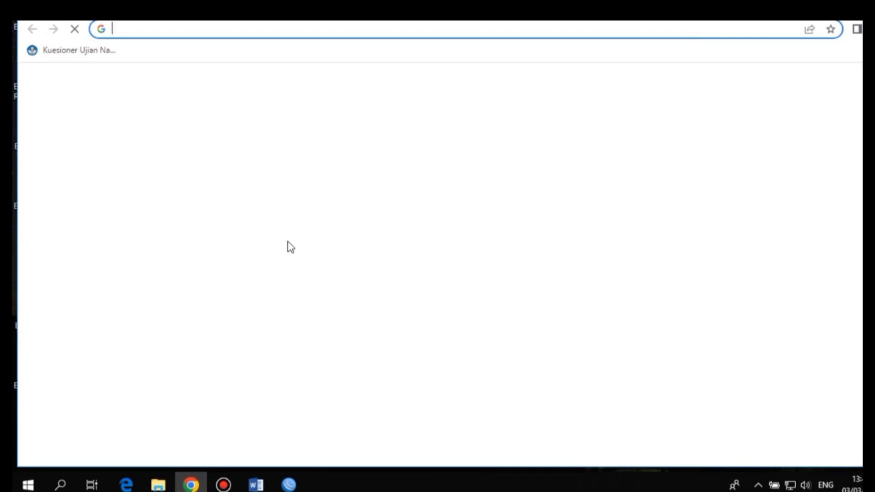
Open YouTube, play the Sure Thing lyrics video, then return to the YouTube home page
left_click(470, 337)
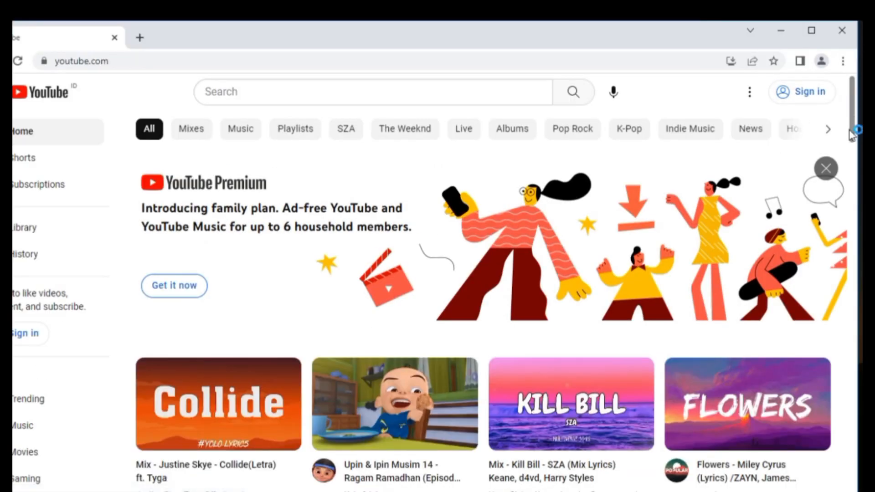
scroll(853, 133, "down", 10)
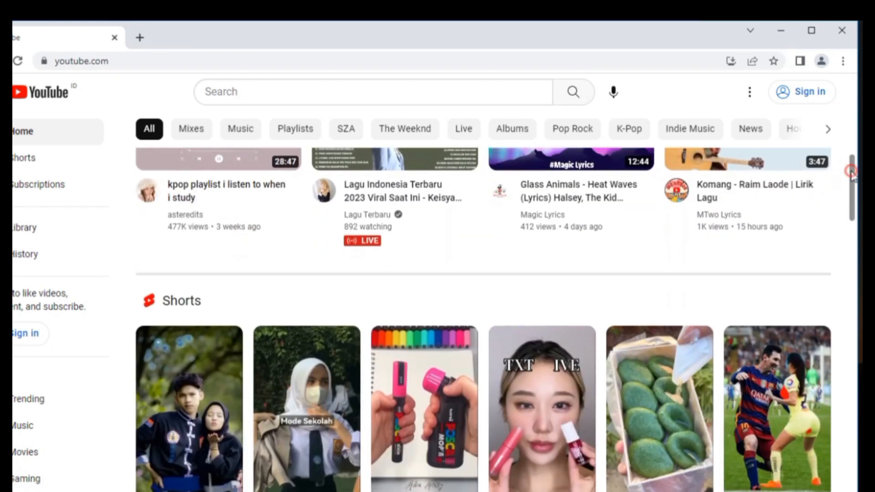
scroll(851, 176, "down", 9)
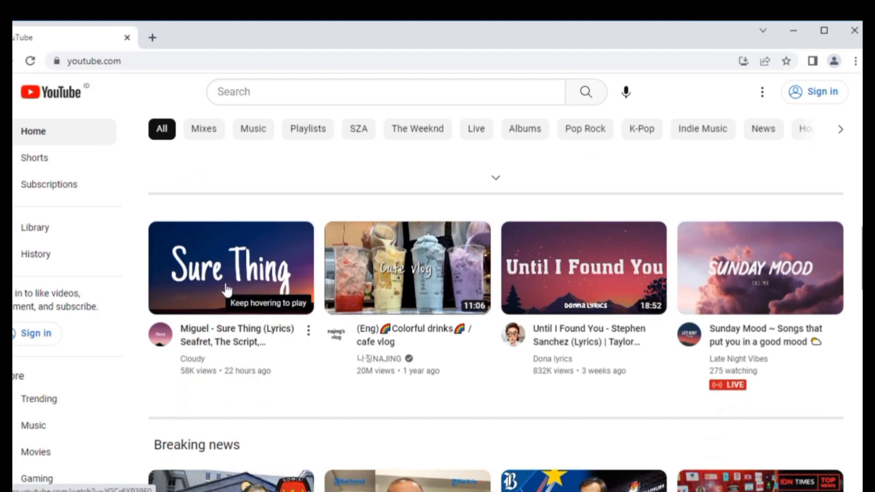
left_click(226, 290)
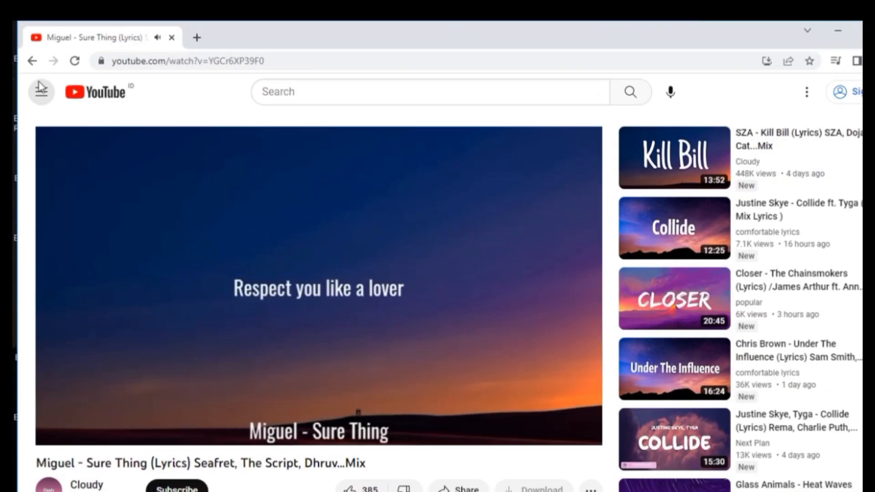
left_click(32, 60)
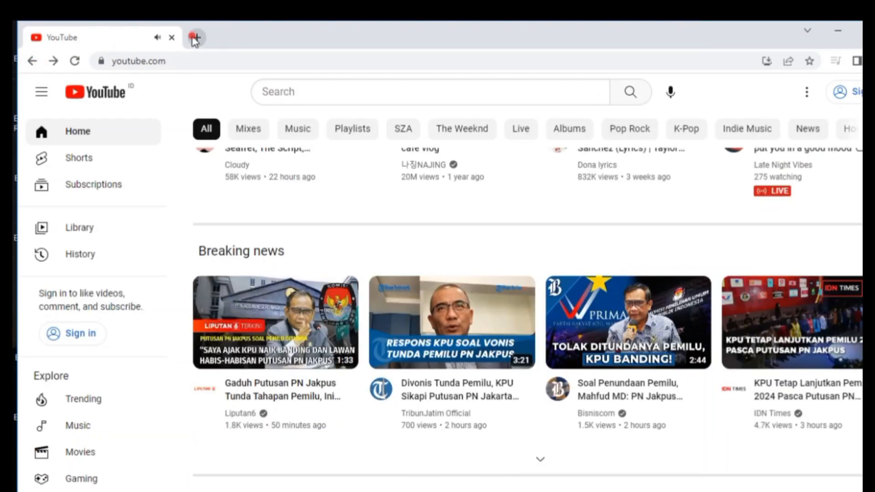
Search speedtest in a new tab and briefly run Google's internet speed test
left_click(196, 37)
left_click(244, 63)
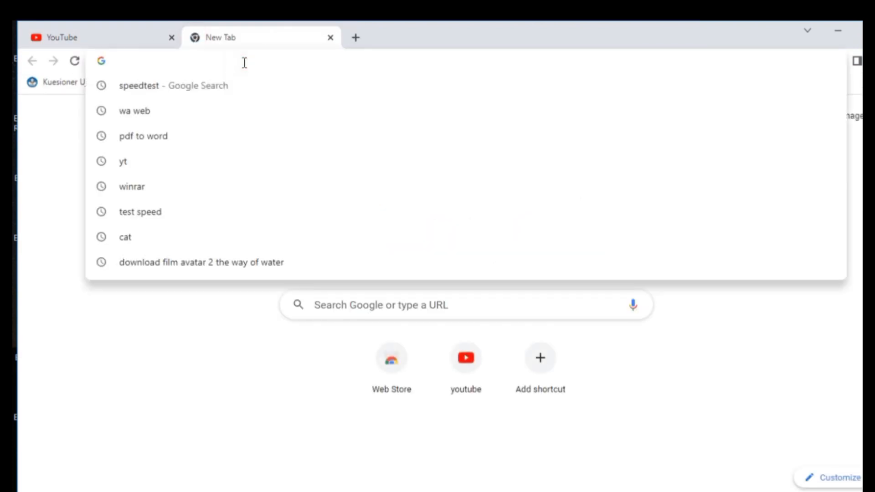
left_click(226, 86)
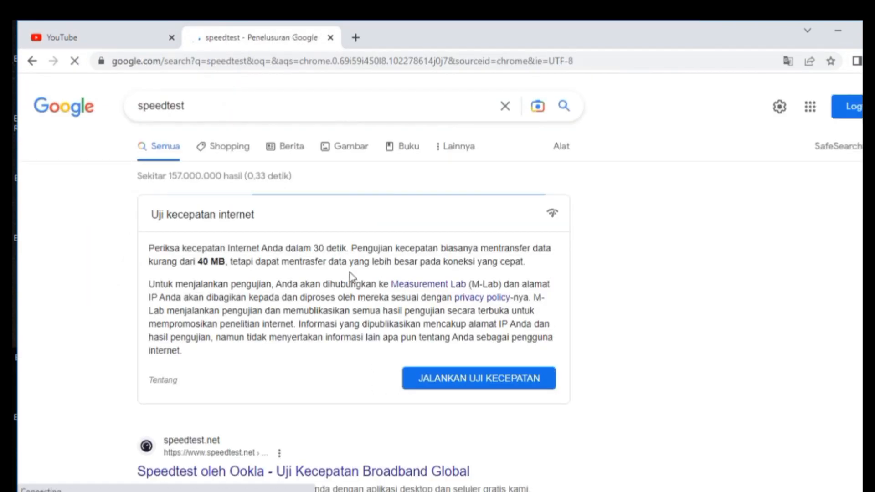
left_click(455, 378)
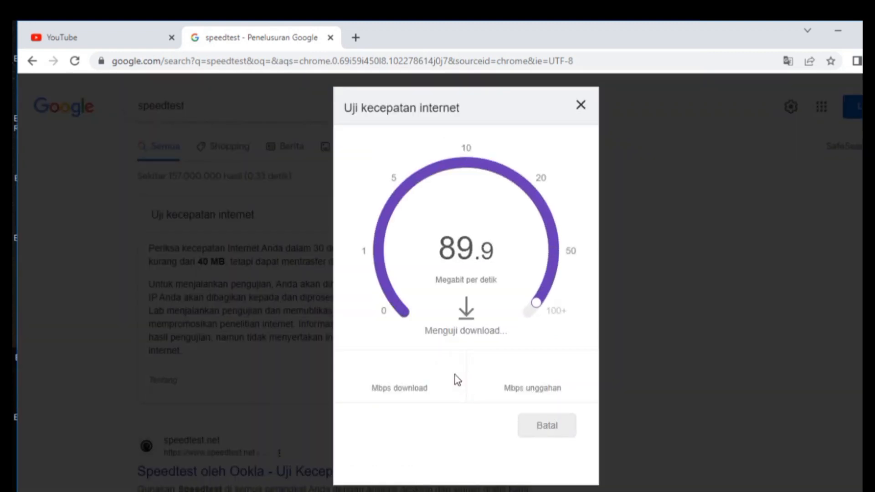
left_click(581, 106)
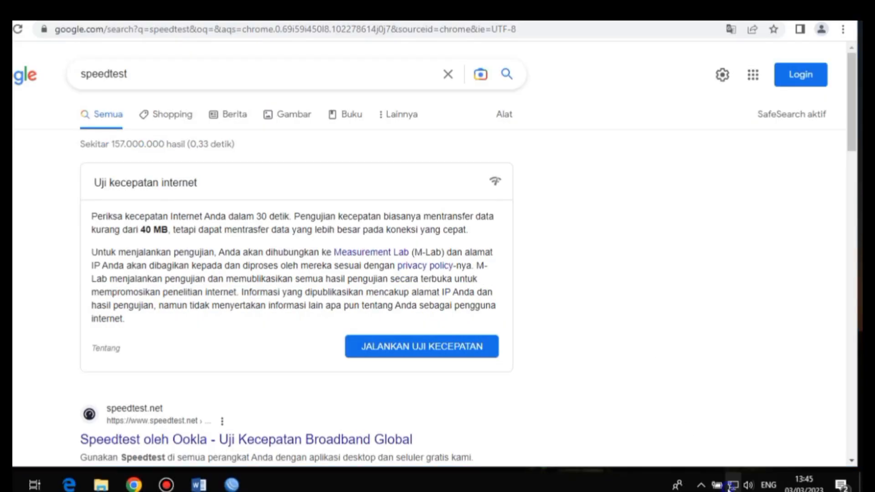
Disable the wired Ethernet adapter from the Network Connections adapter list
right_click(730, 487)
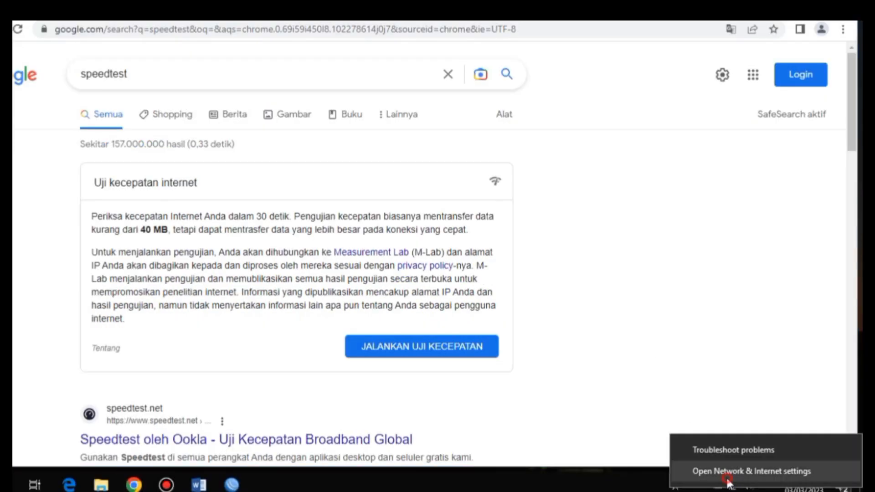
left_click(728, 471)
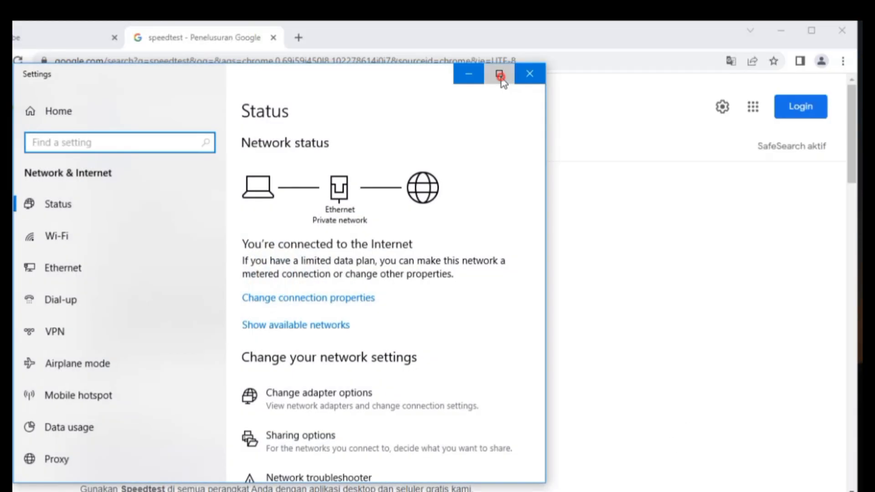
left_click(499, 41)
left_click(27, 225)
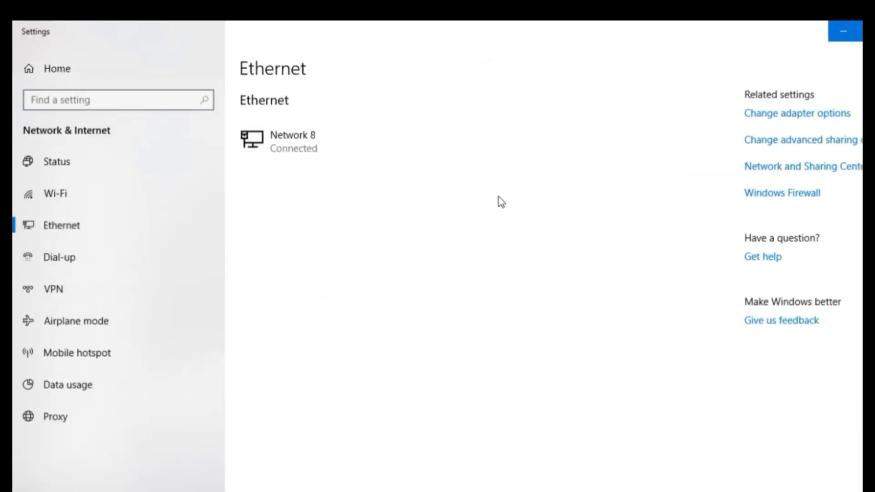
left_click(745, 114)
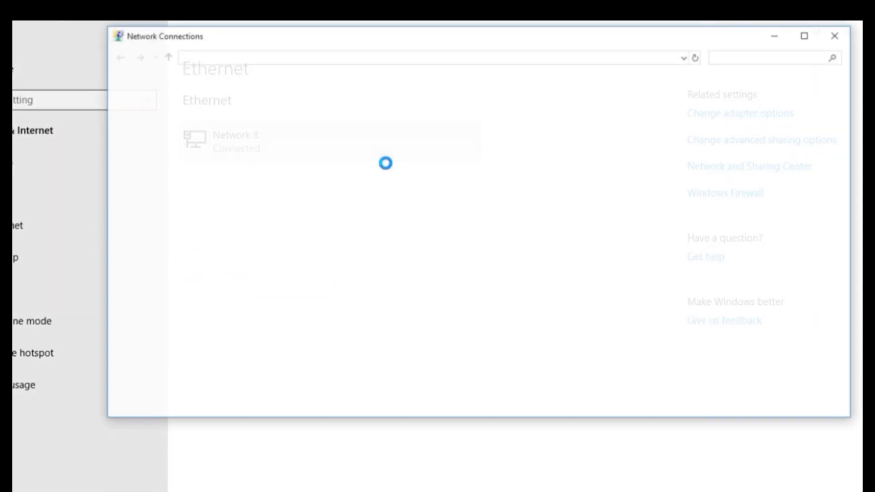
right_click(356, 112)
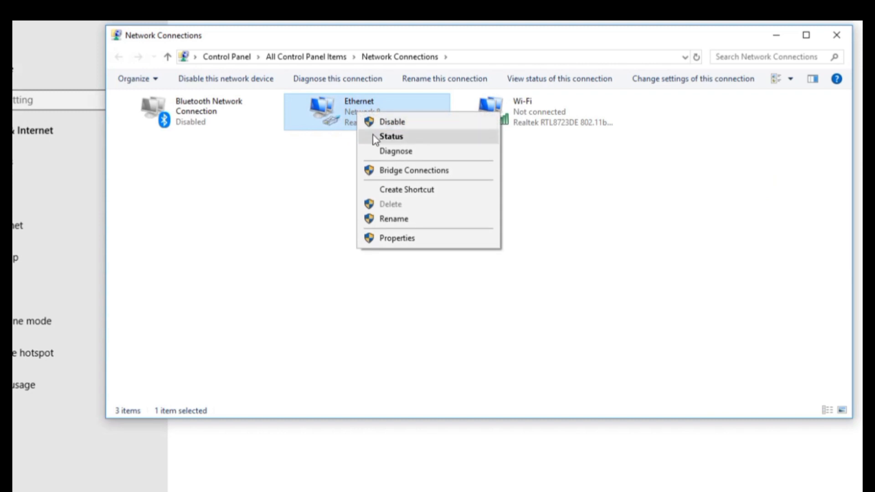
left_click(382, 121)
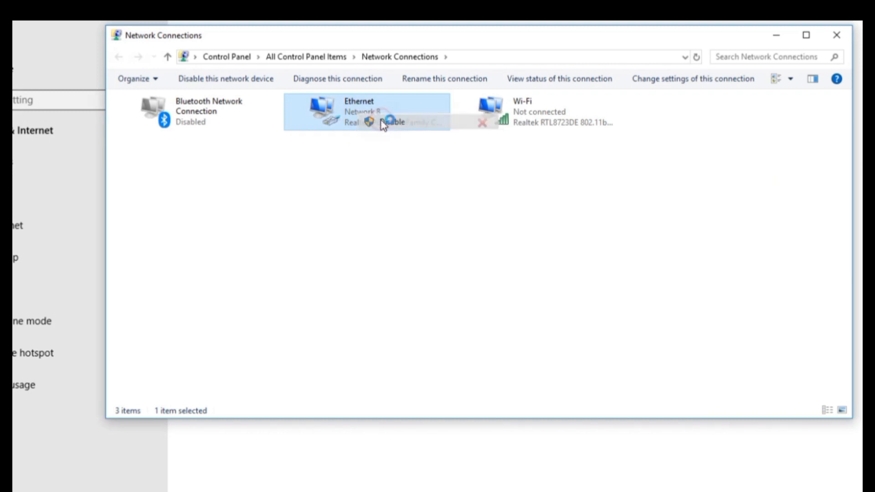
Connect to the UKK_01 Wi-Fi network and submit its security key
right_click(538, 112)
left_click(506, 307)
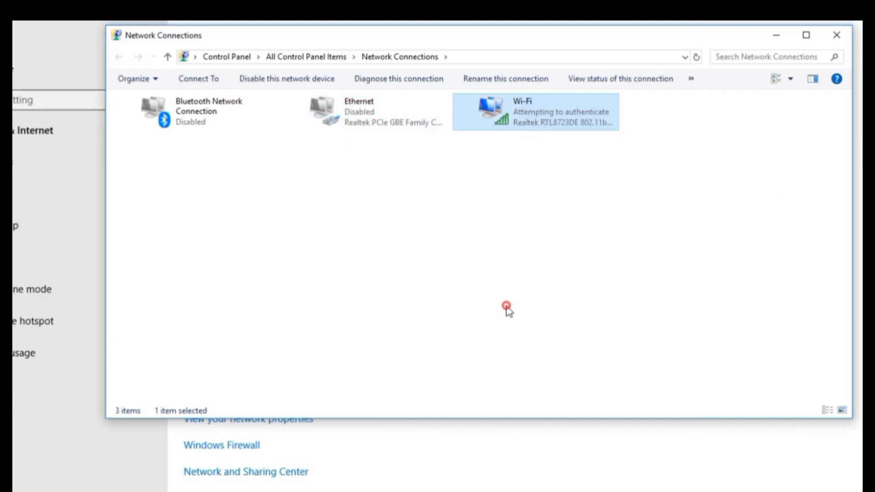
left_click(732, 485)
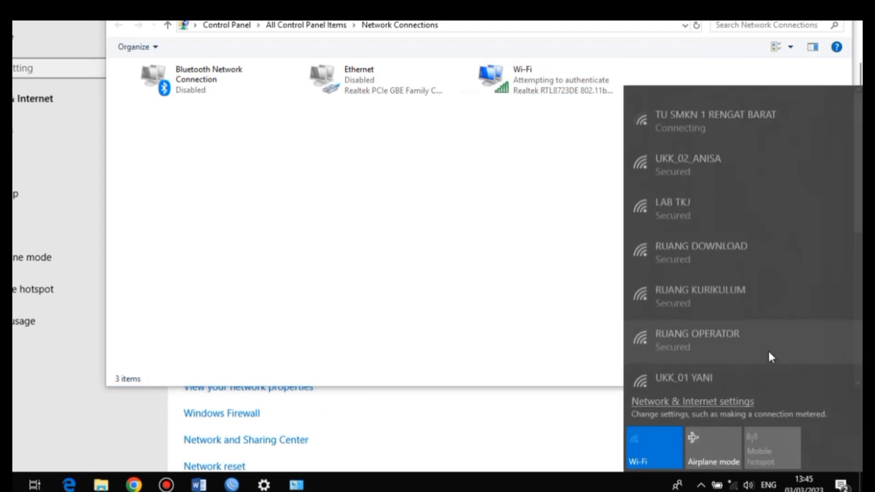
scroll(797, 205, "down", 3)
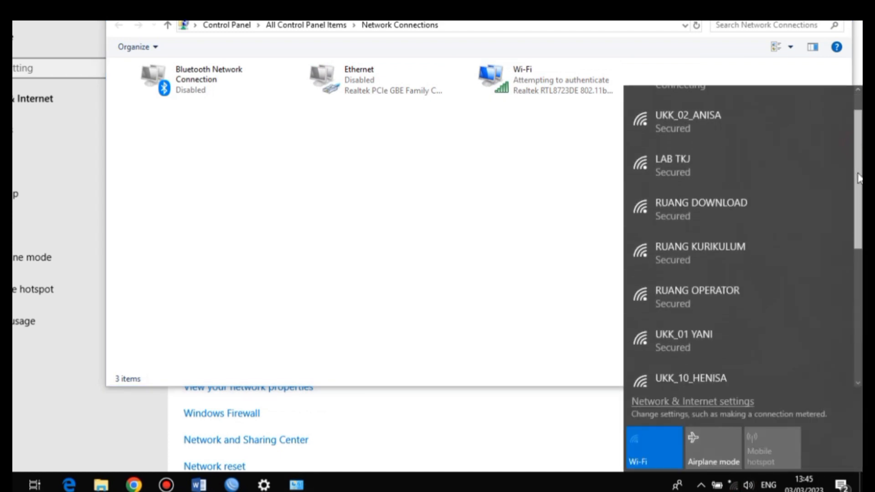
left_click(771, 221)
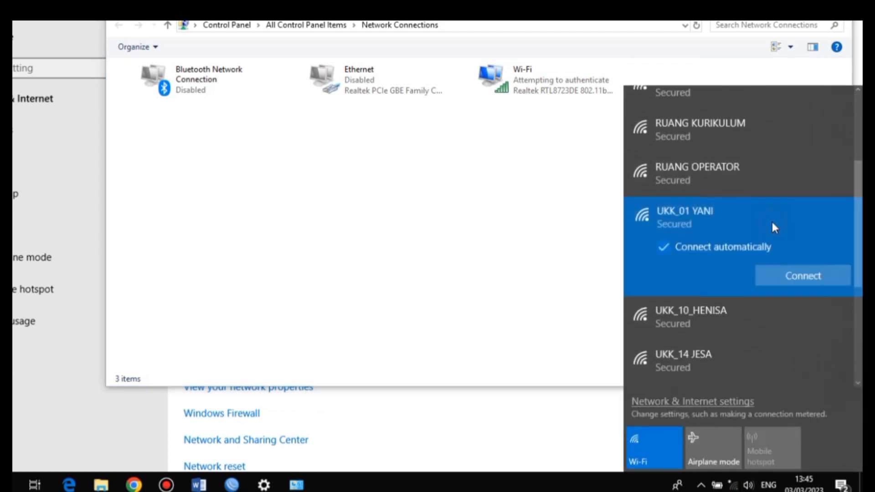
left_click(805, 276)
type("••")
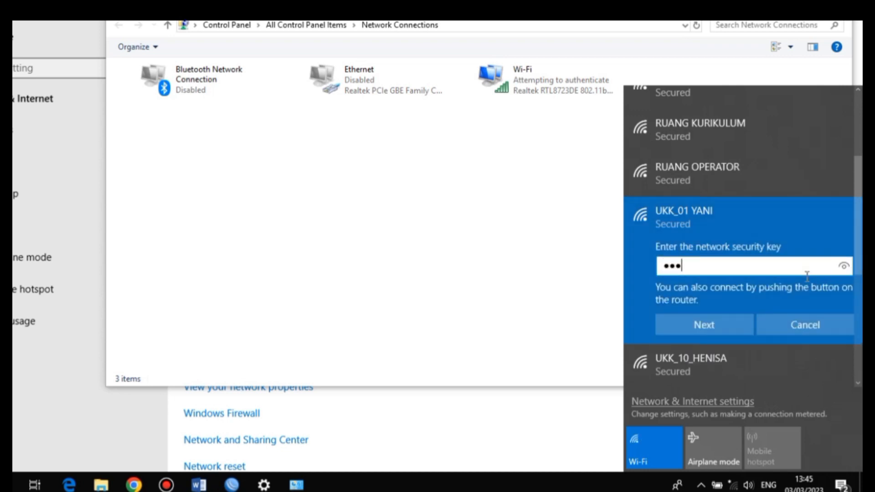
type("••••••")
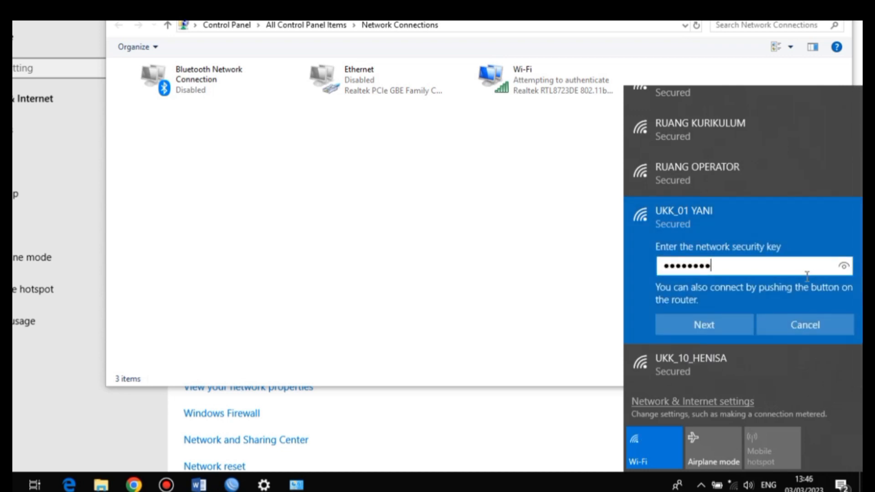
left_click(747, 323)
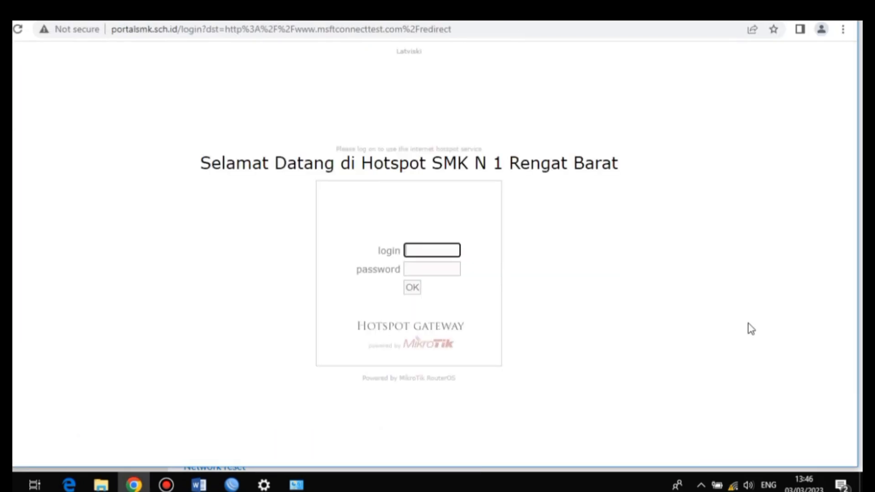
Sign in to the school hotspot portal as admin with its password
left_click(437, 251)
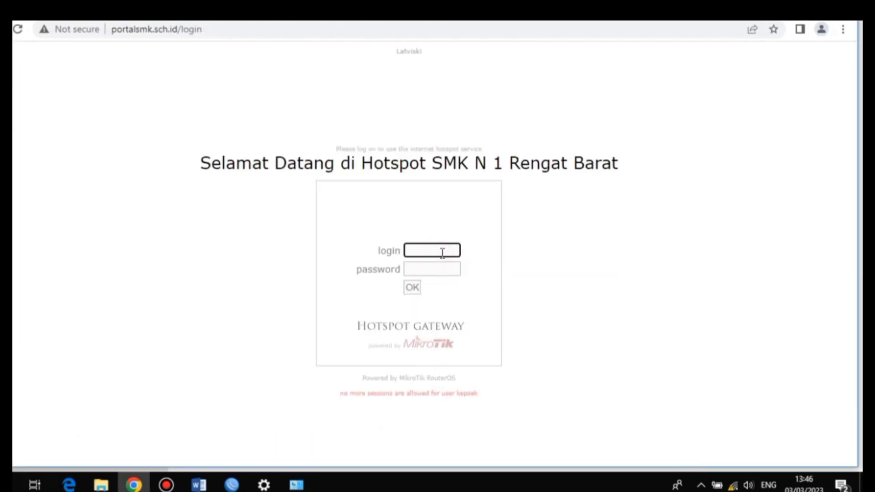
type("admin")
left_click(431, 268)
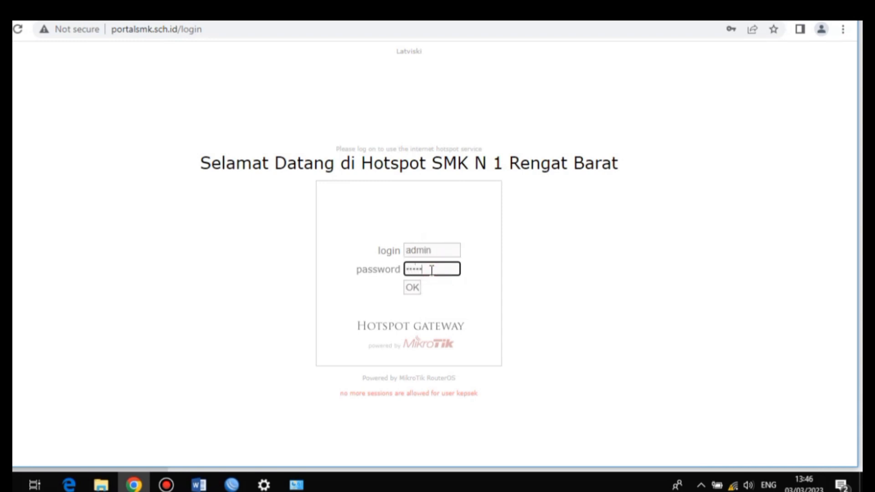
left_click(417, 287)
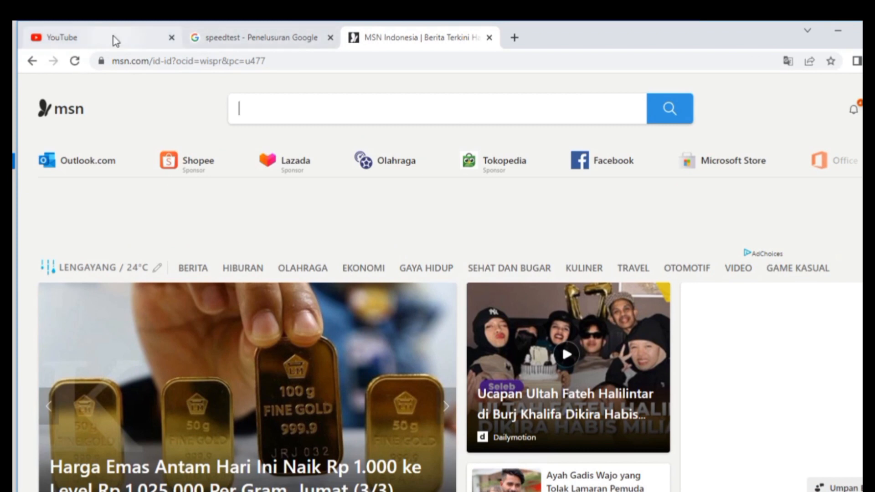
Reload YouTube, rerun the Wi-Fi speed test (4.83 Mbps down, 4.22 up), then close Chrome
left_click(57, 37)
left_click(73, 63)
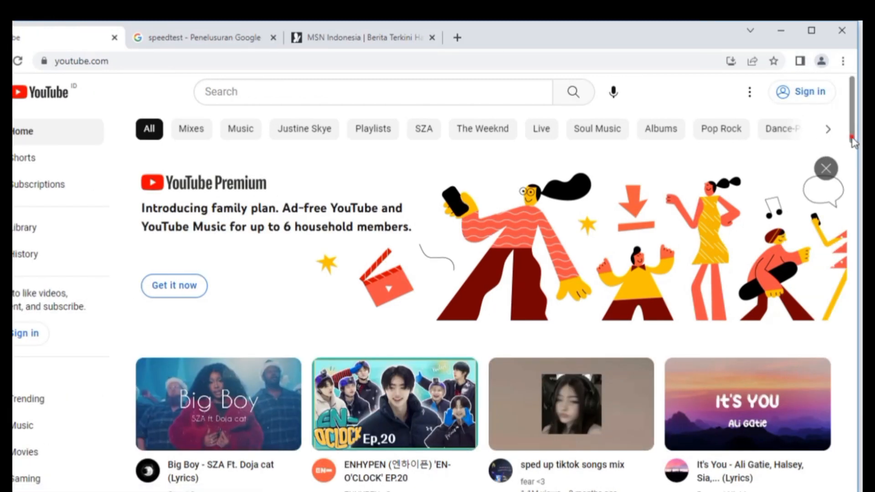
mouse_move(850, 132)
left_mouse_down()
mouse_move(839, 264)
mouse_move(846, 189)
mouse_move(852, 219)
mouse_move(857, 125)
left_mouse_up()
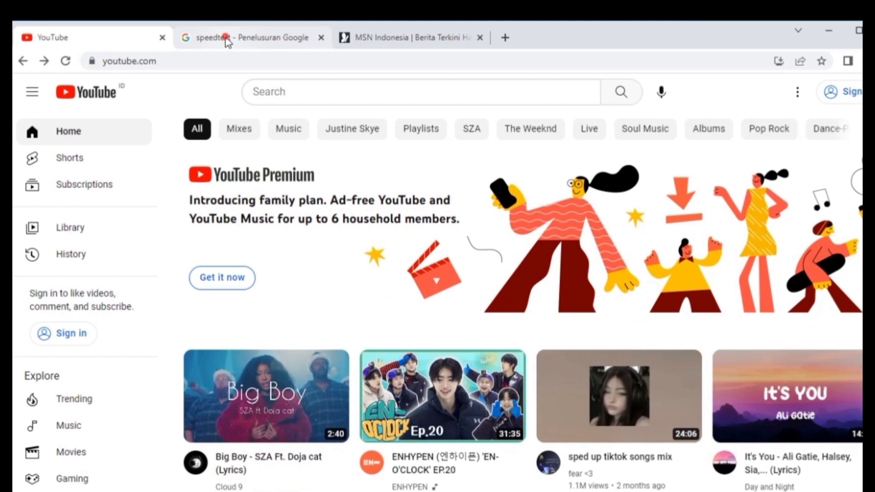
left_click(226, 40)
left_click(445, 383)
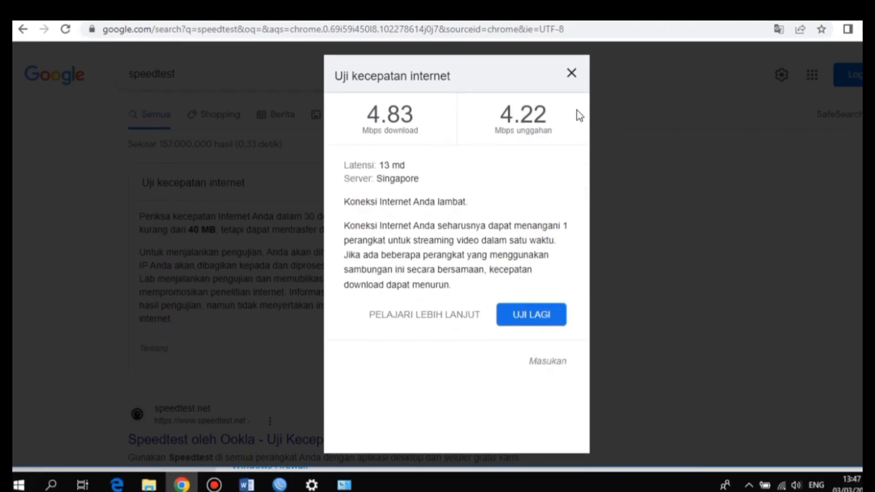
left_click(572, 74)
left_click(834, 40)
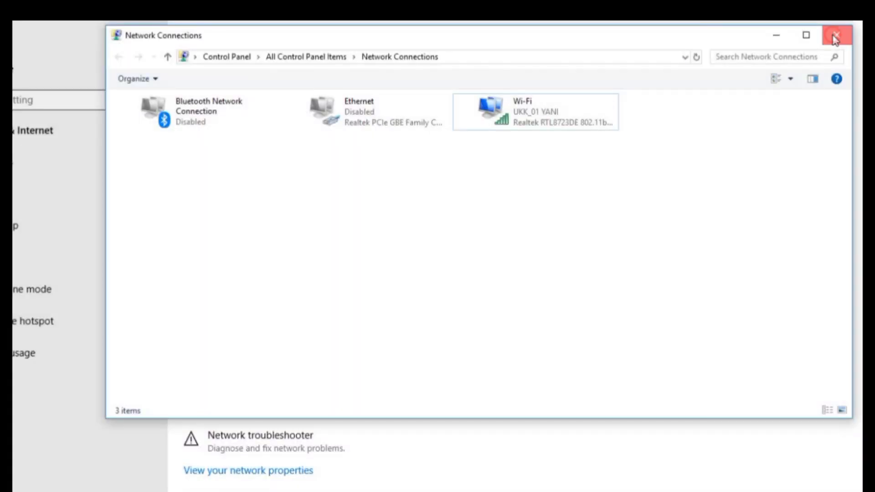
Close the Network Connections and Settings windows, then refresh the desktop
left_click(834, 36)
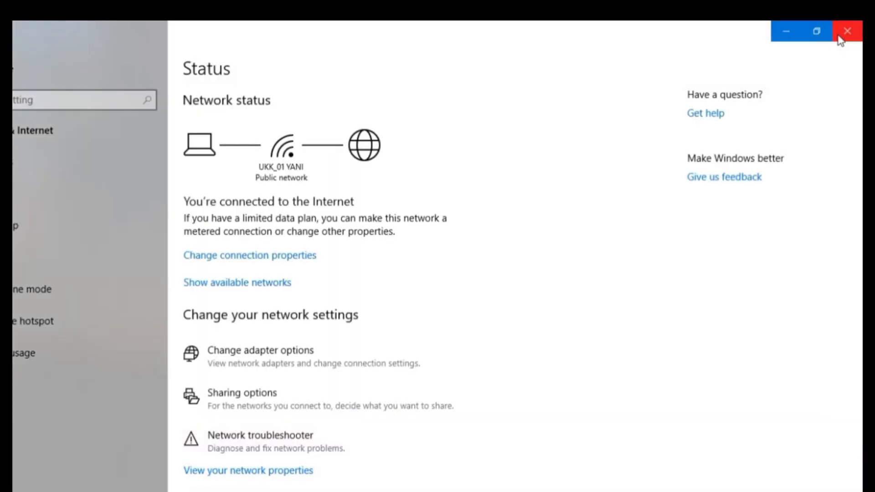
left_click(842, 38)
left_click(479, 121)
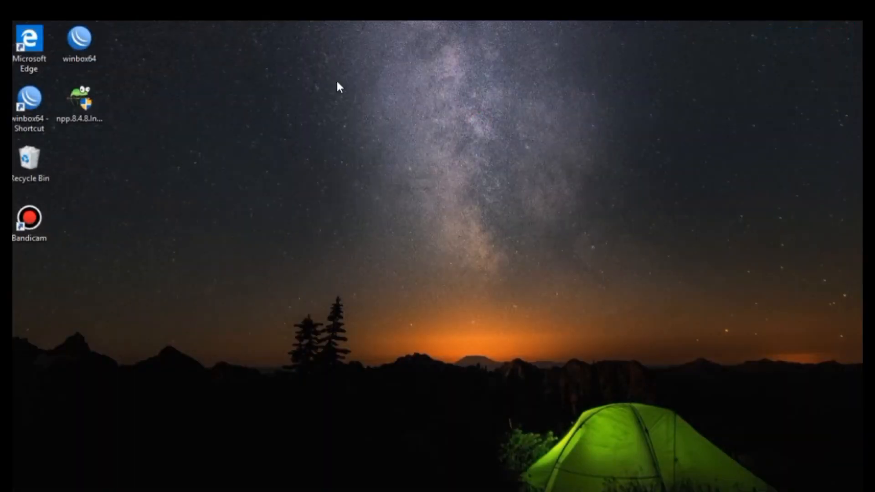
right_click(328, 108)
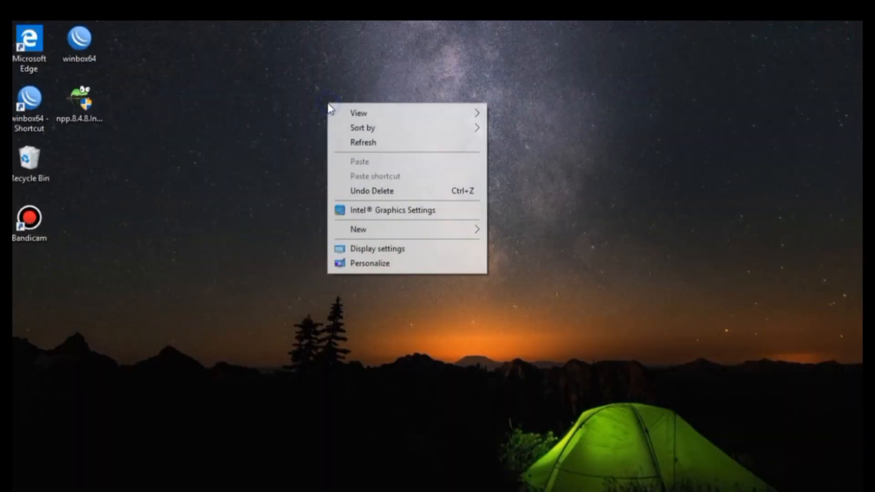
left_click(362, 143)
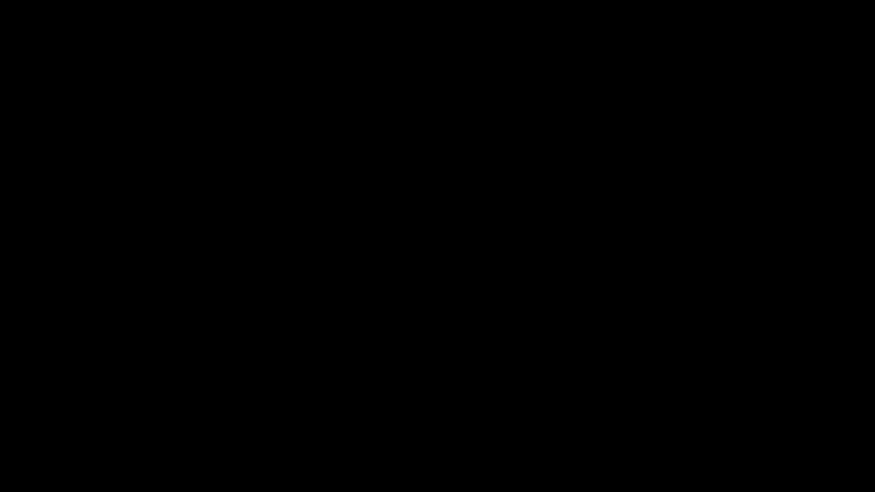